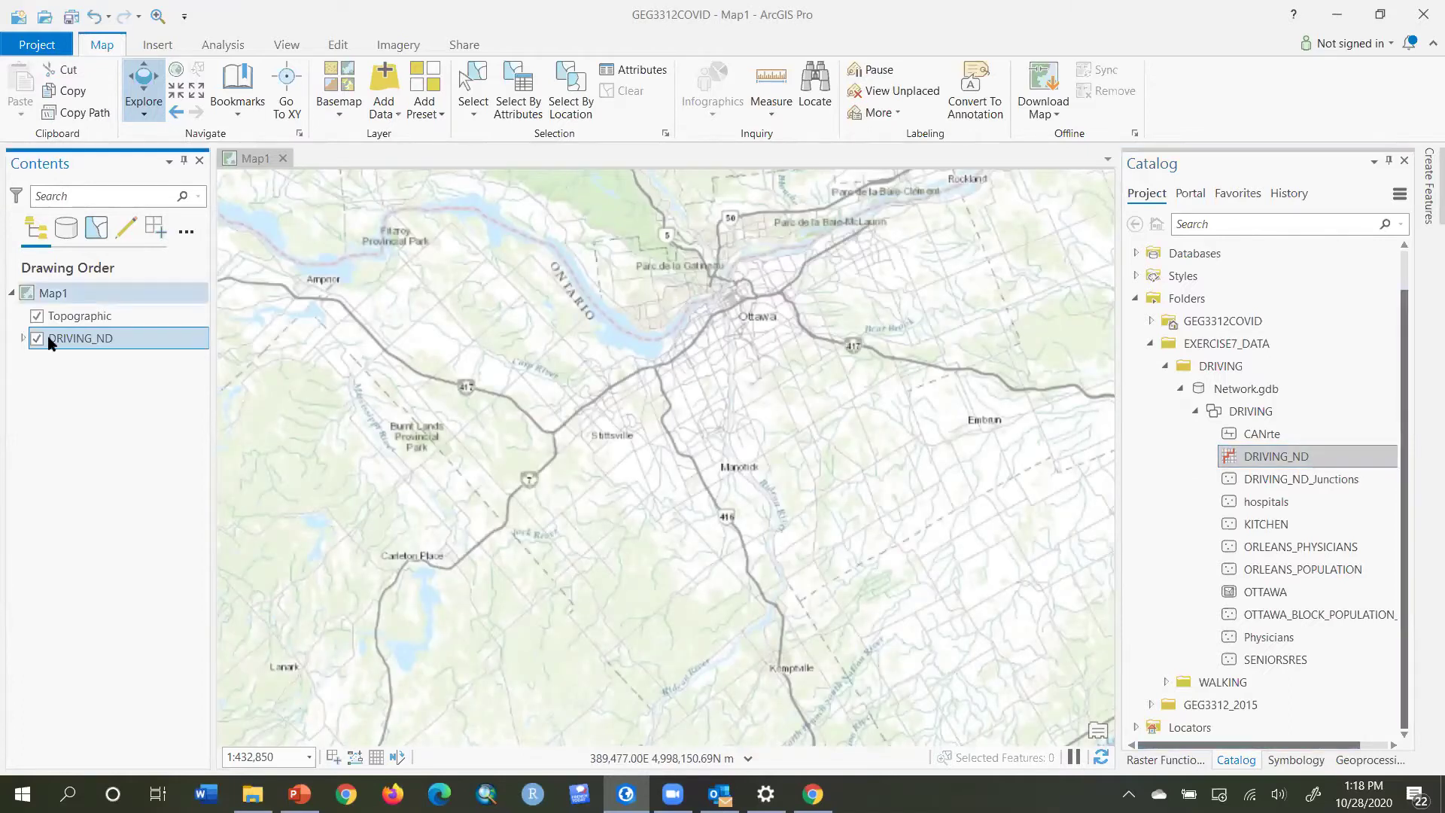
Move the DRIVING_ND layer above Topographic and add the Physicians and hospitals feature classes to the map
left_click_drag(50, 343, 54, 315)
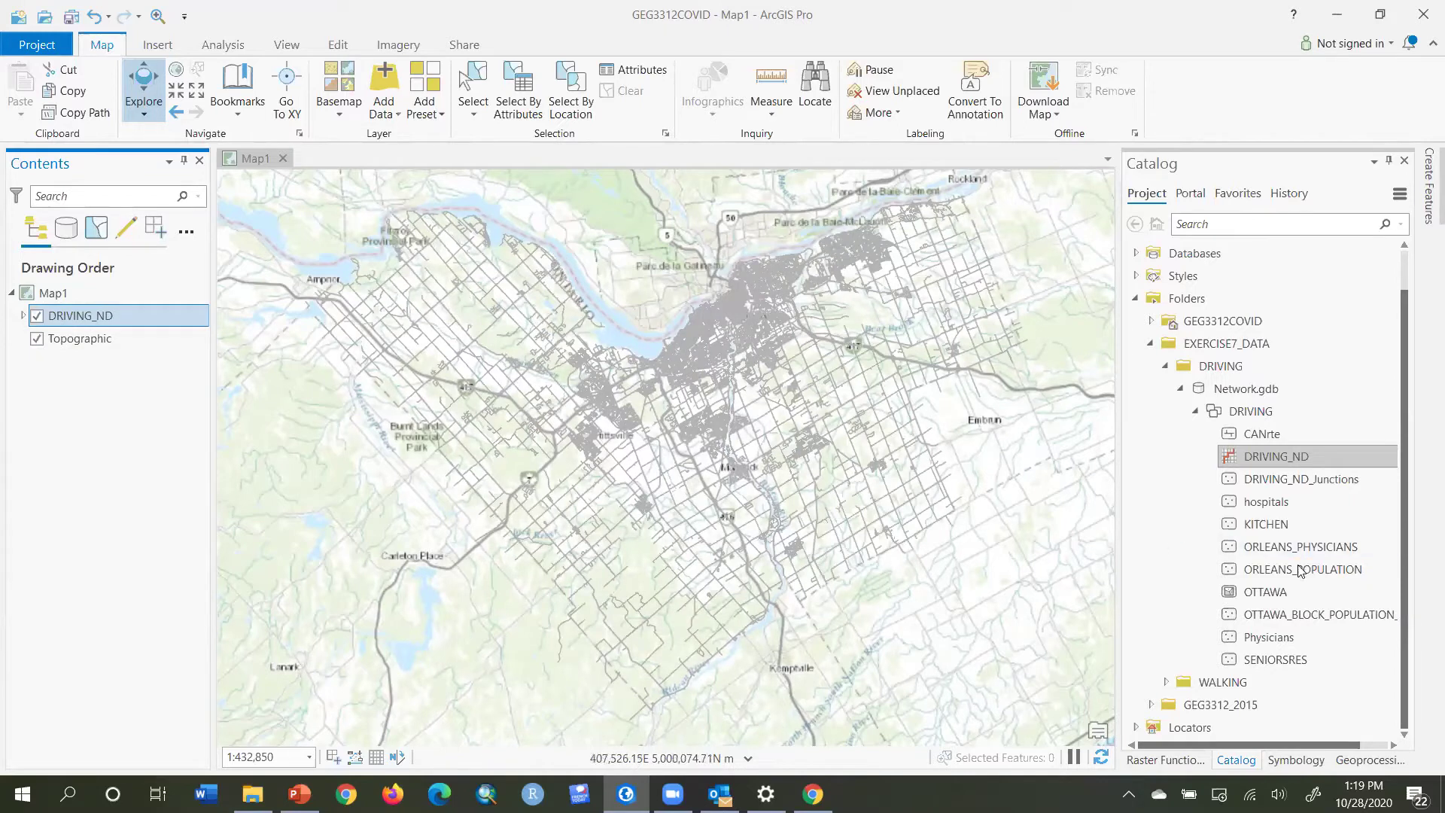
double_click(1274, 637)
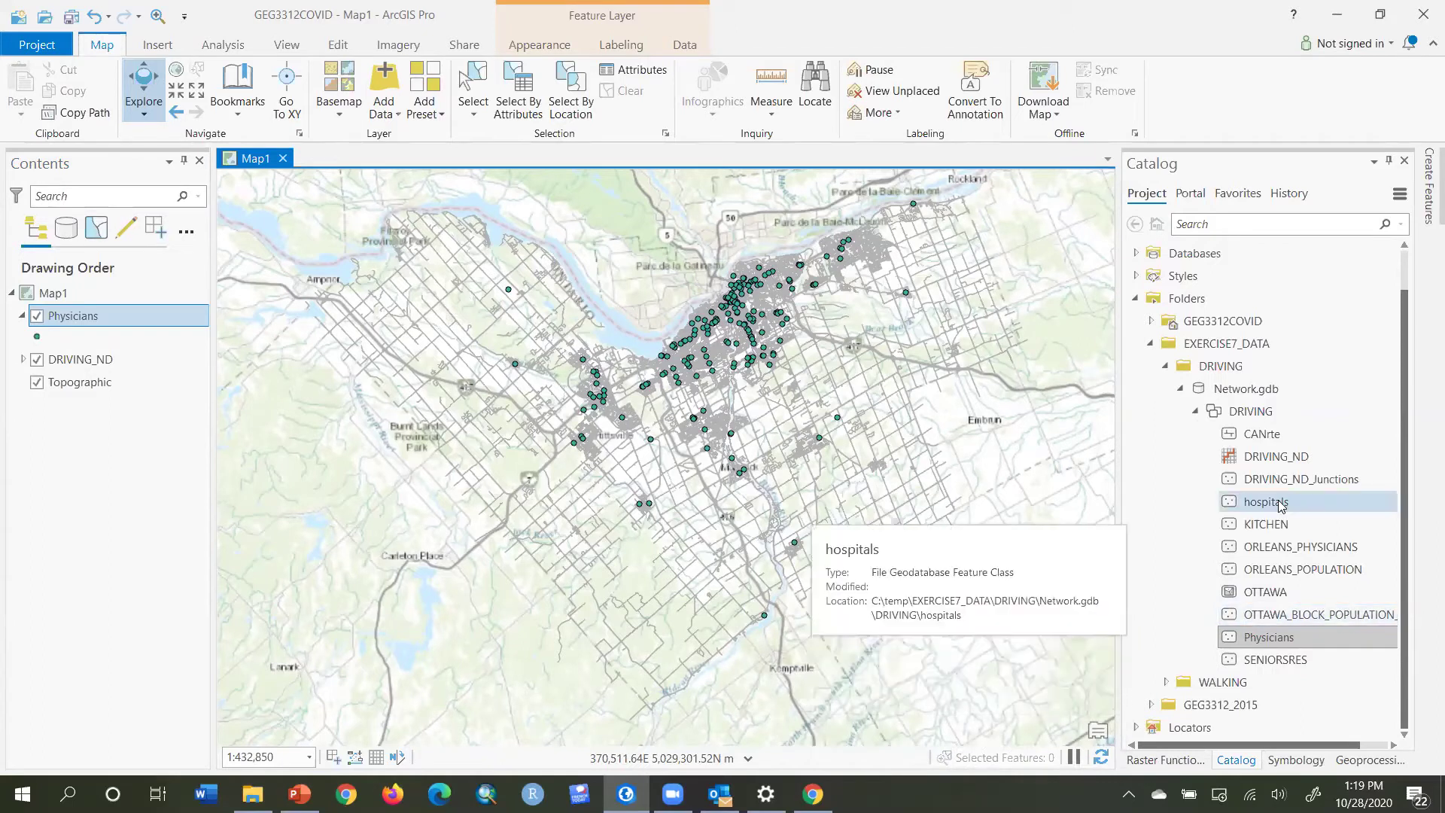
left_click_drag(1278, 500, 179, 397)
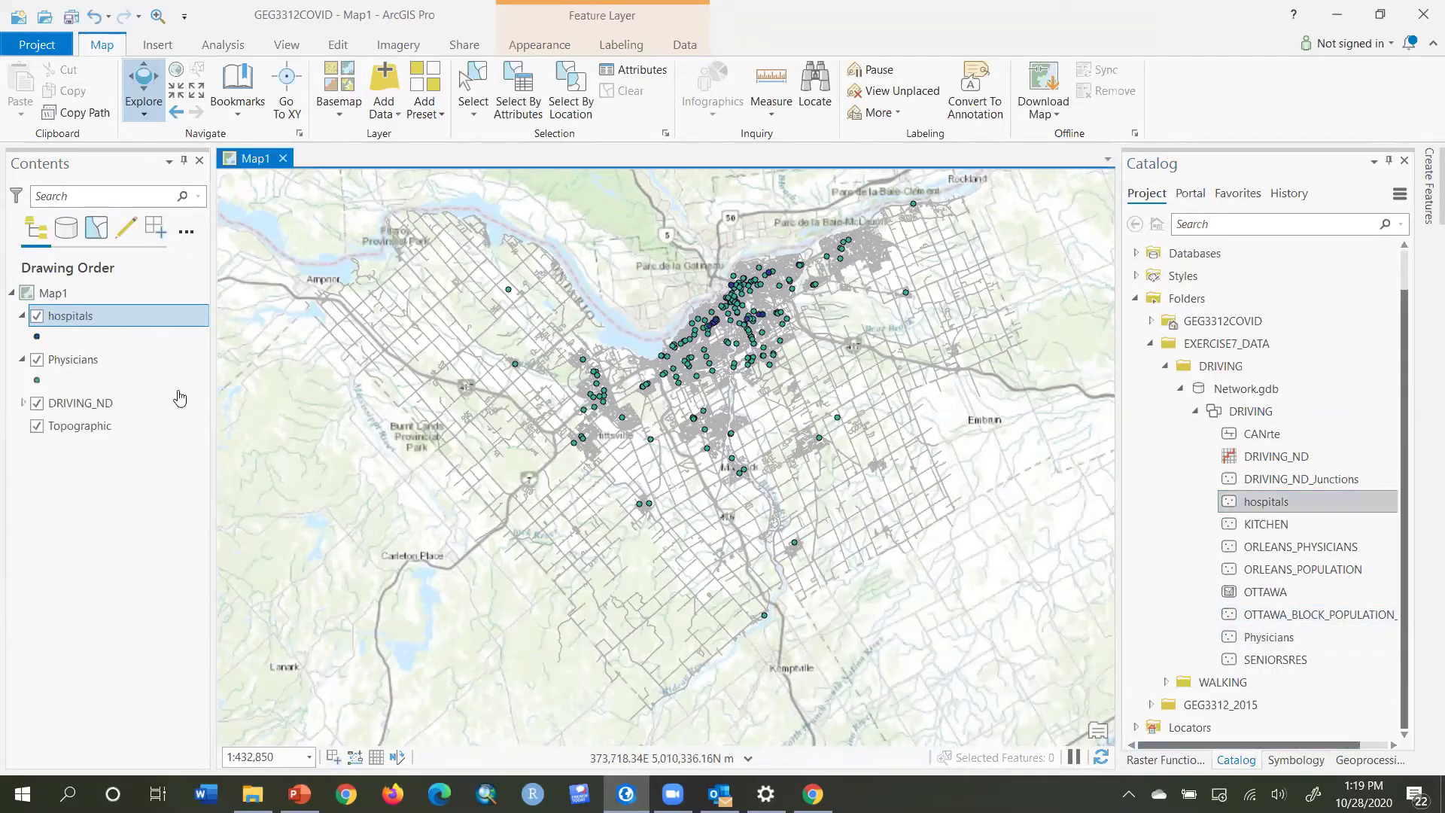
Change the hospitals layer's point symbol colour to red
left_click(35, 342)
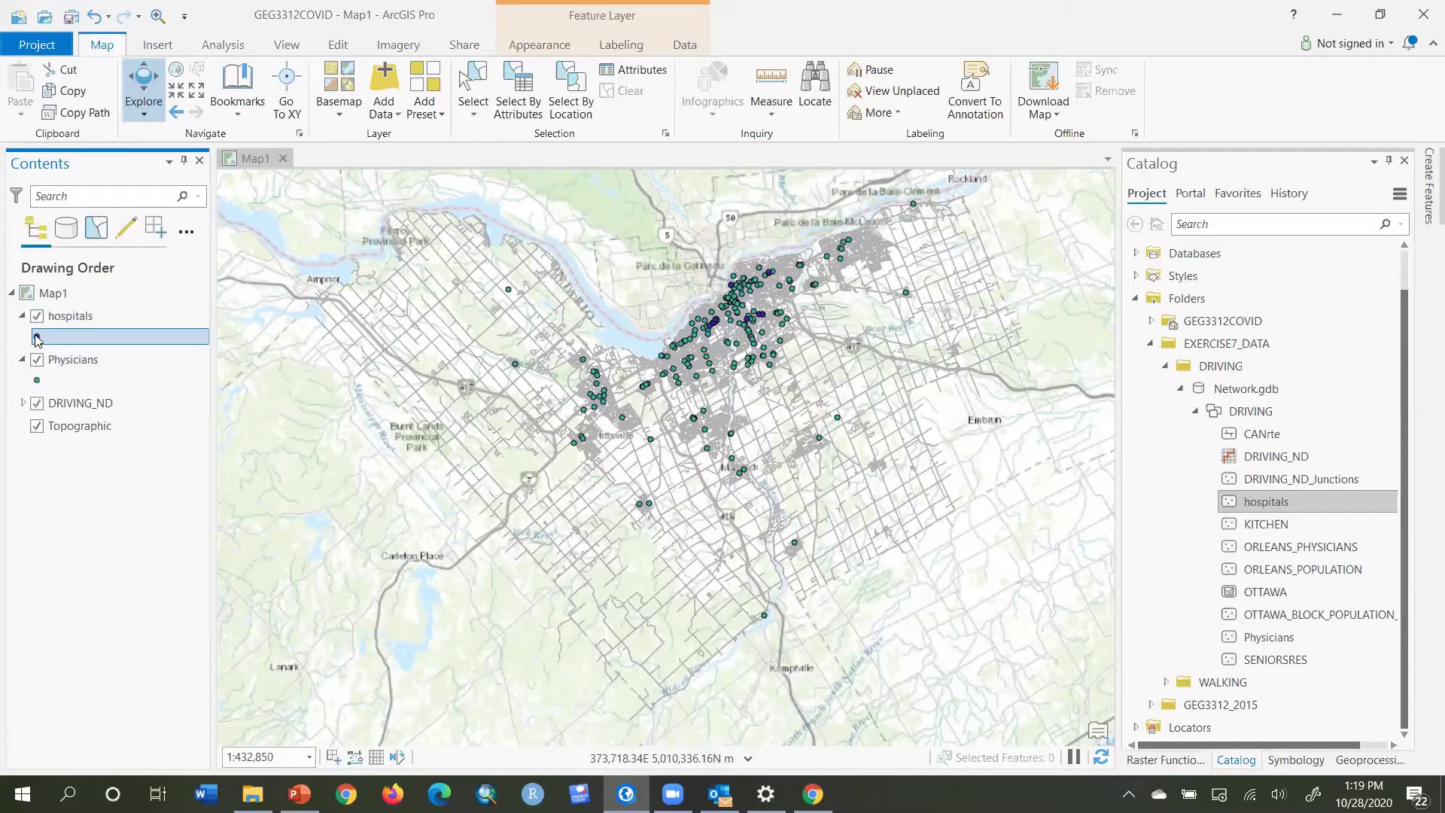
left_click(36, 339)
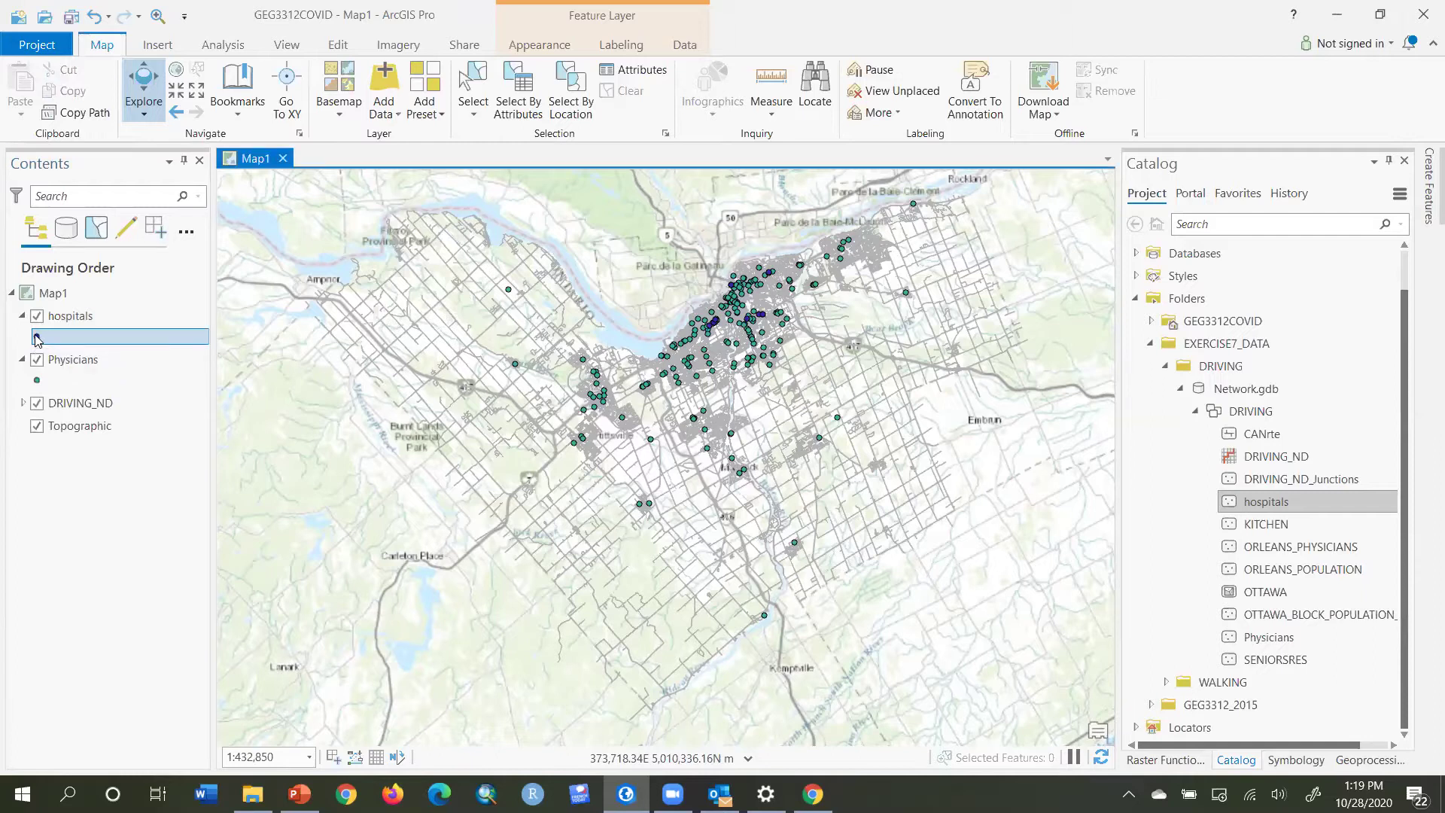
right_click(37, 339)
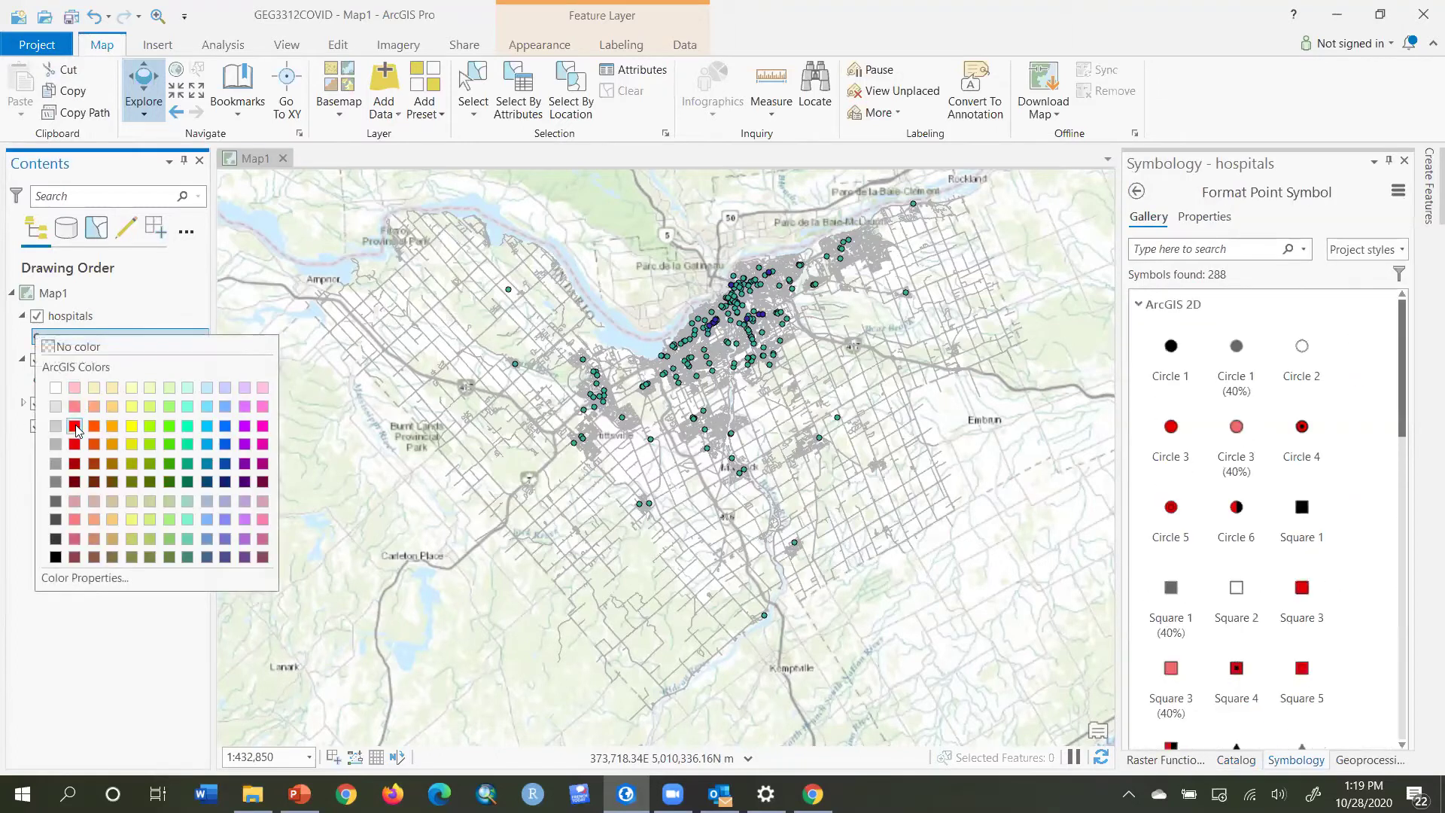
left_click(77, 429)
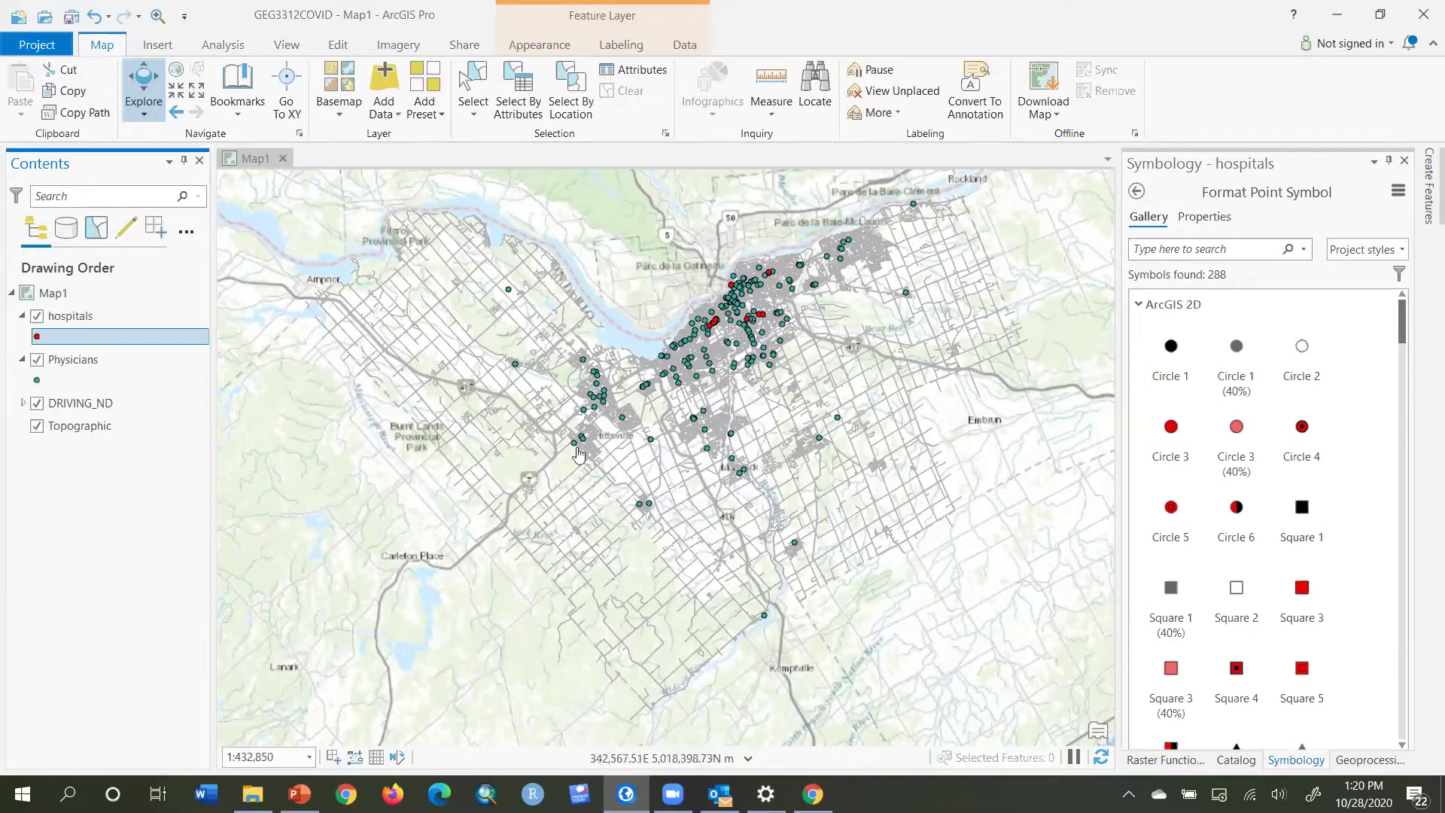
Create a Closest Facility network analysis layer from DRIVING_ND and colour its Incidents symbol blue
left_click(229, 46)
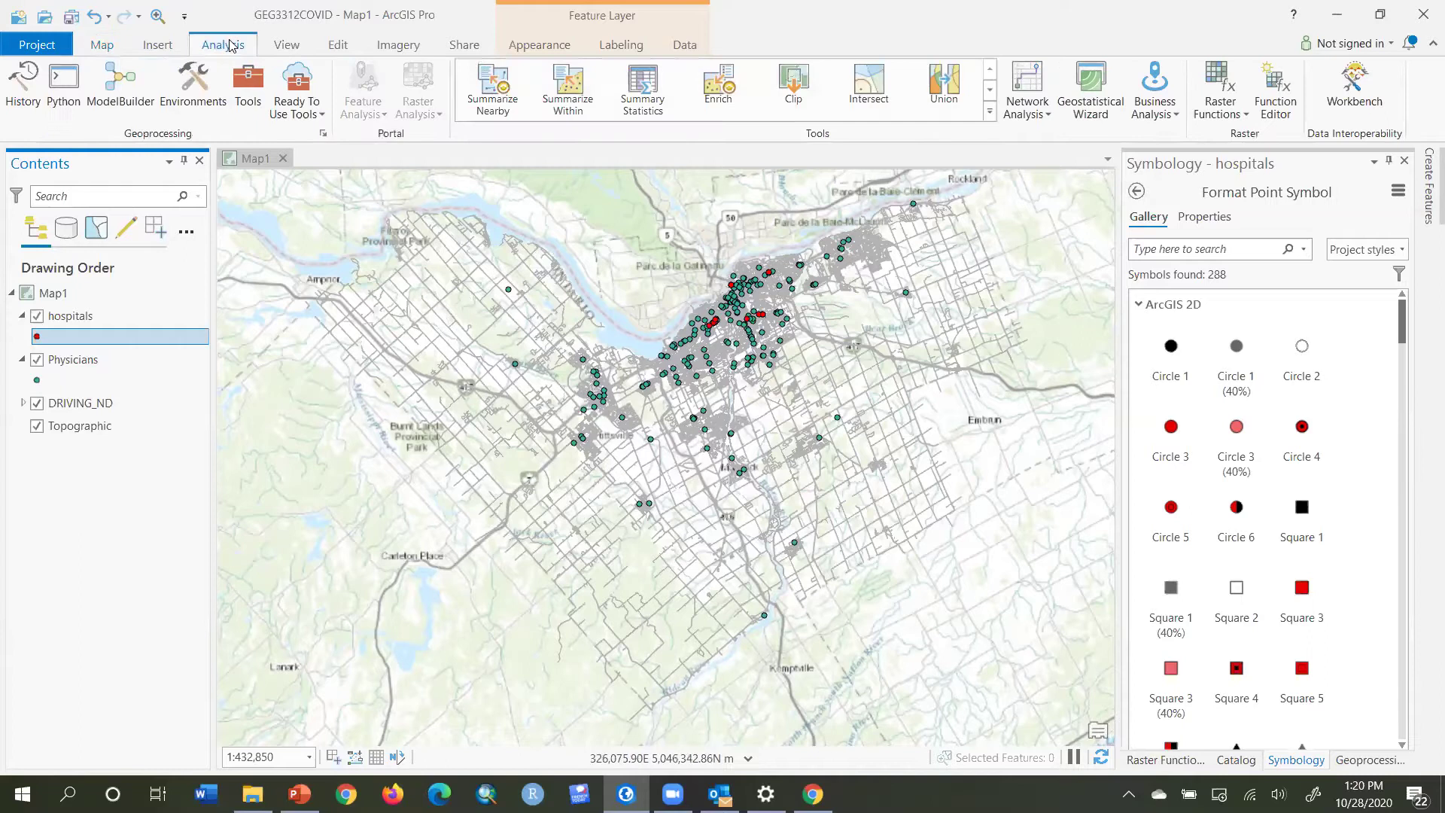
left_click(1046, 117)
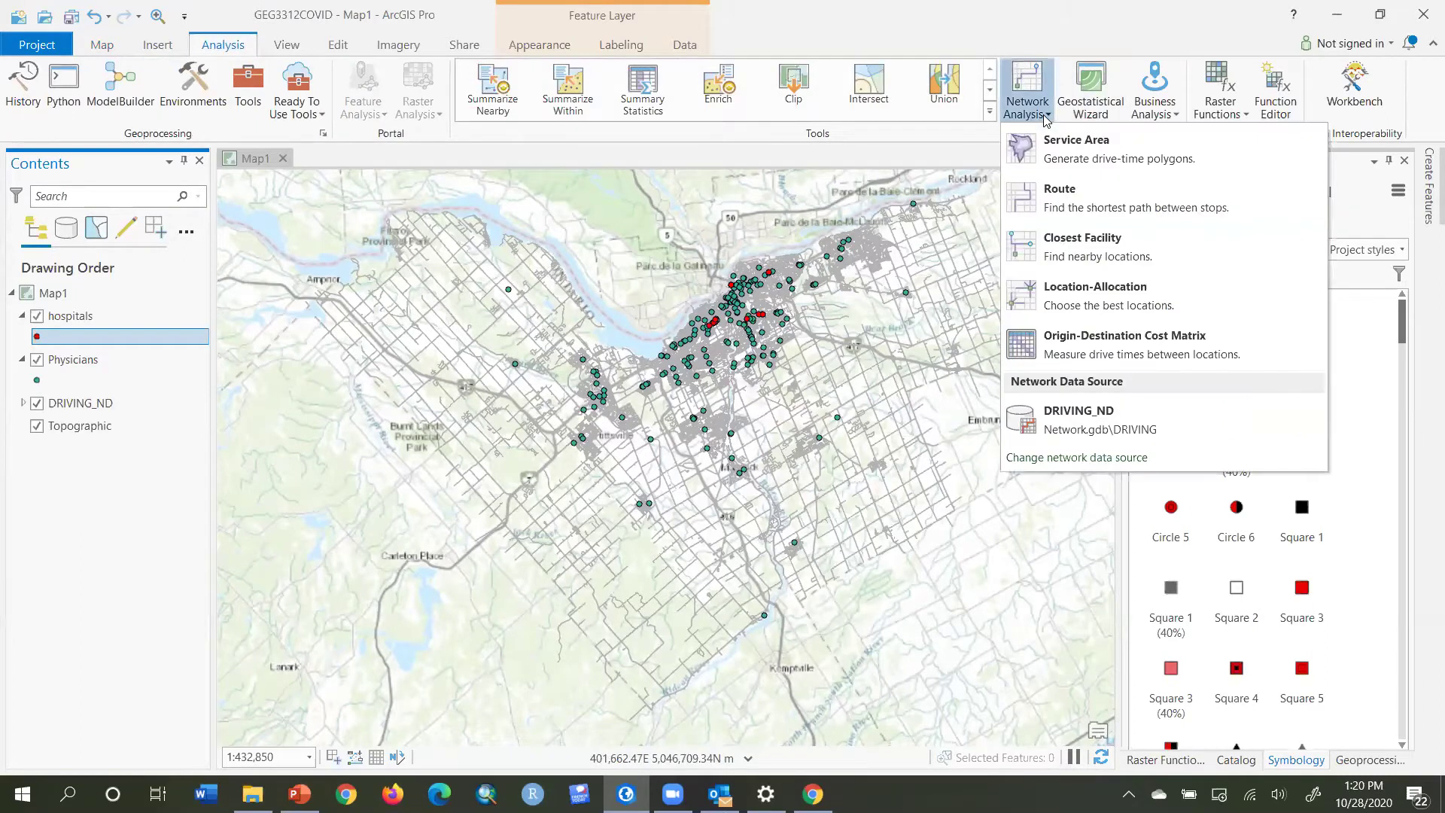
left_click(1138, 260)
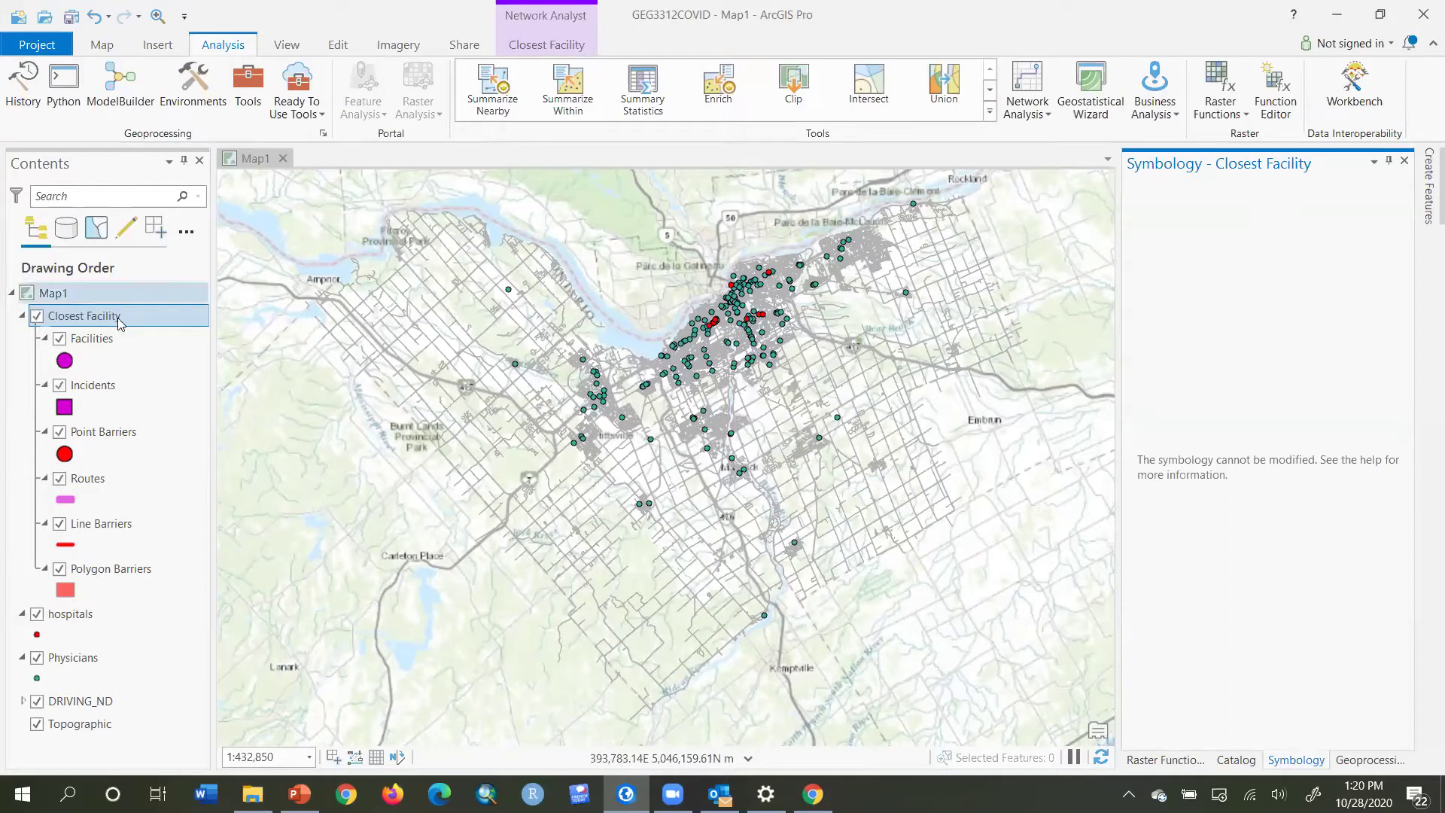
right_click(65, 419)
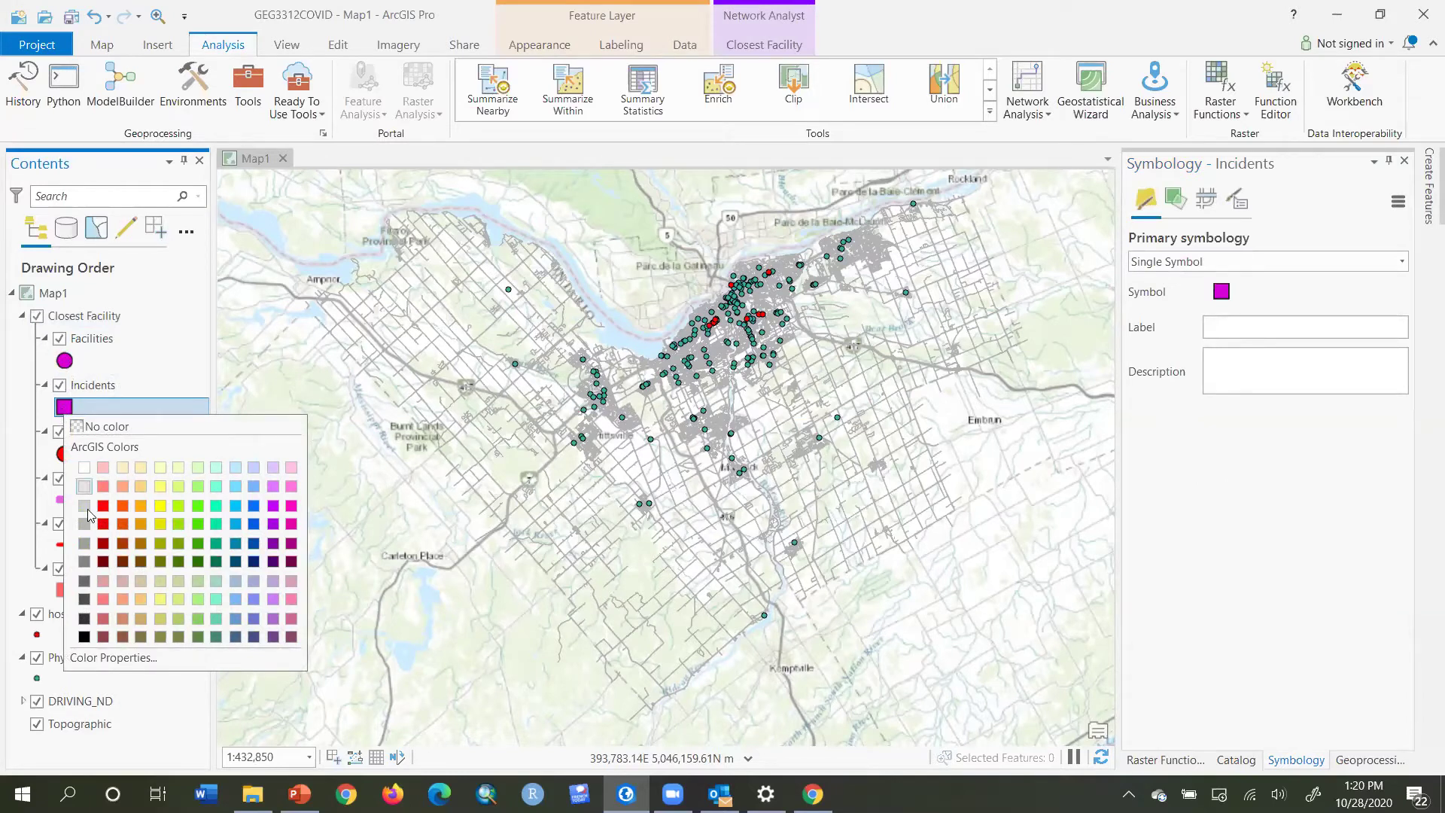
left_click(254, 524)
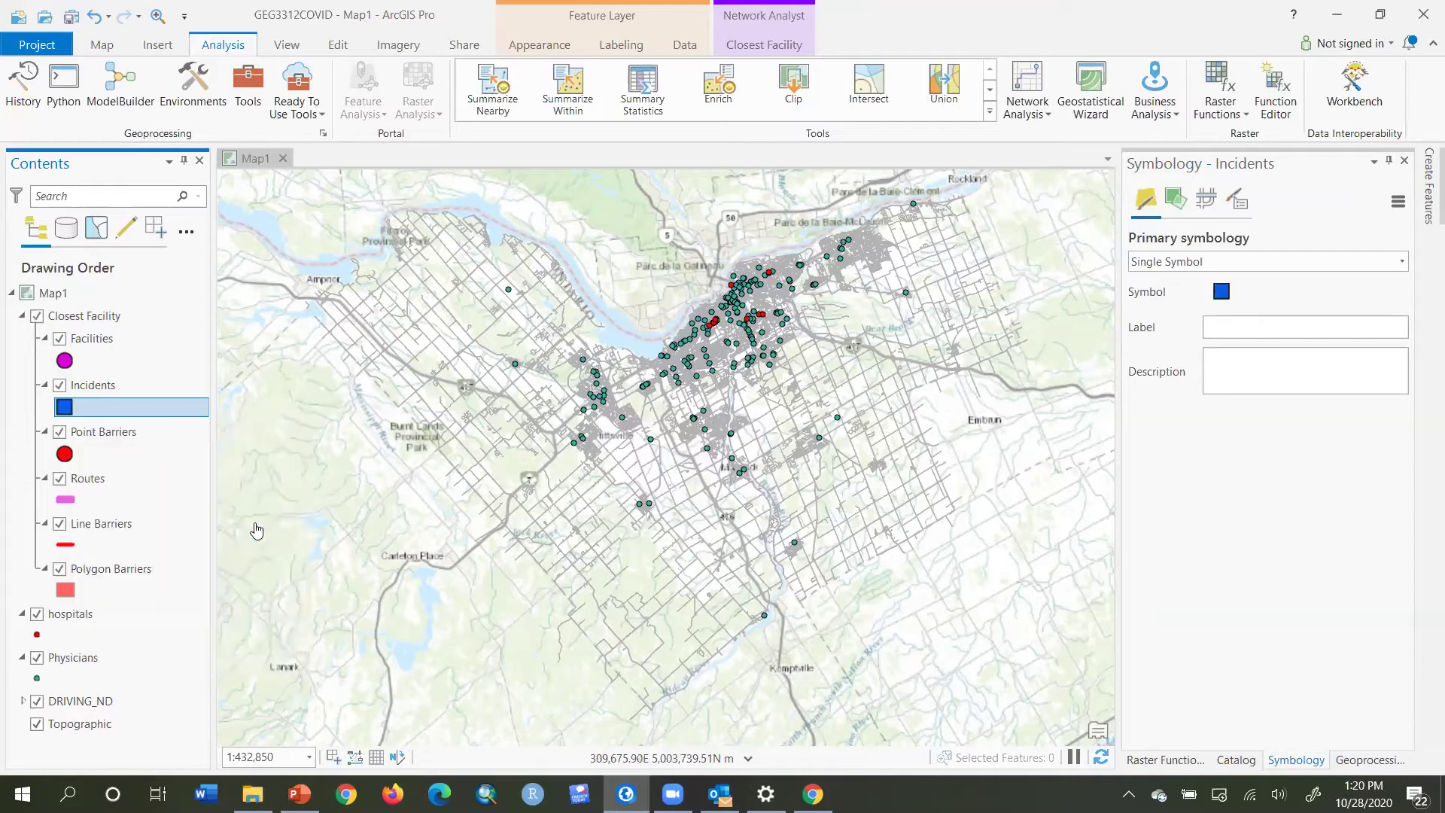
Set up a facilities import for the Closest Facility layer using hospitals as input locations, with the Name property mapped to the Name field
left_click(90, 340)
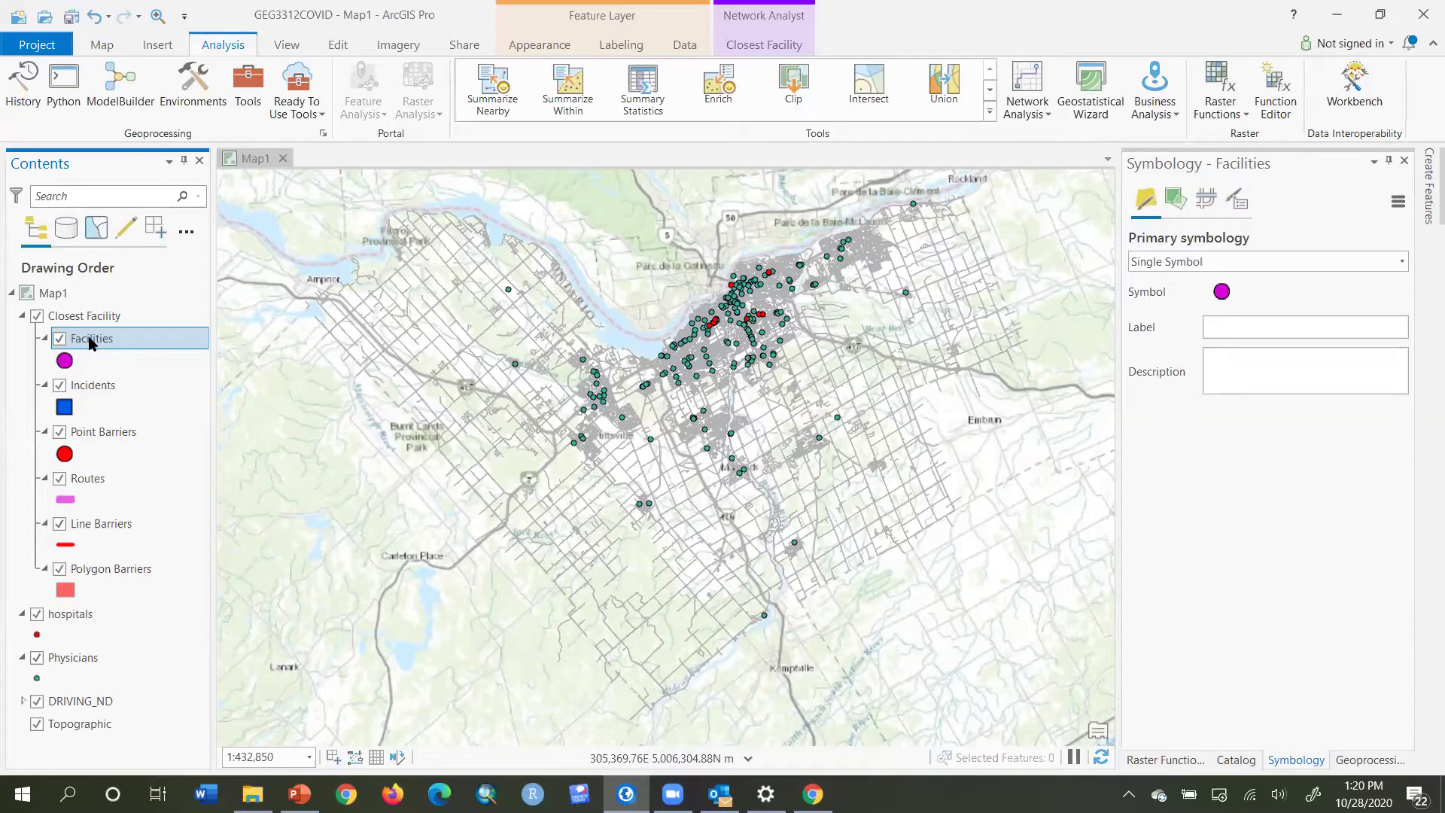
left_click(86, 319)
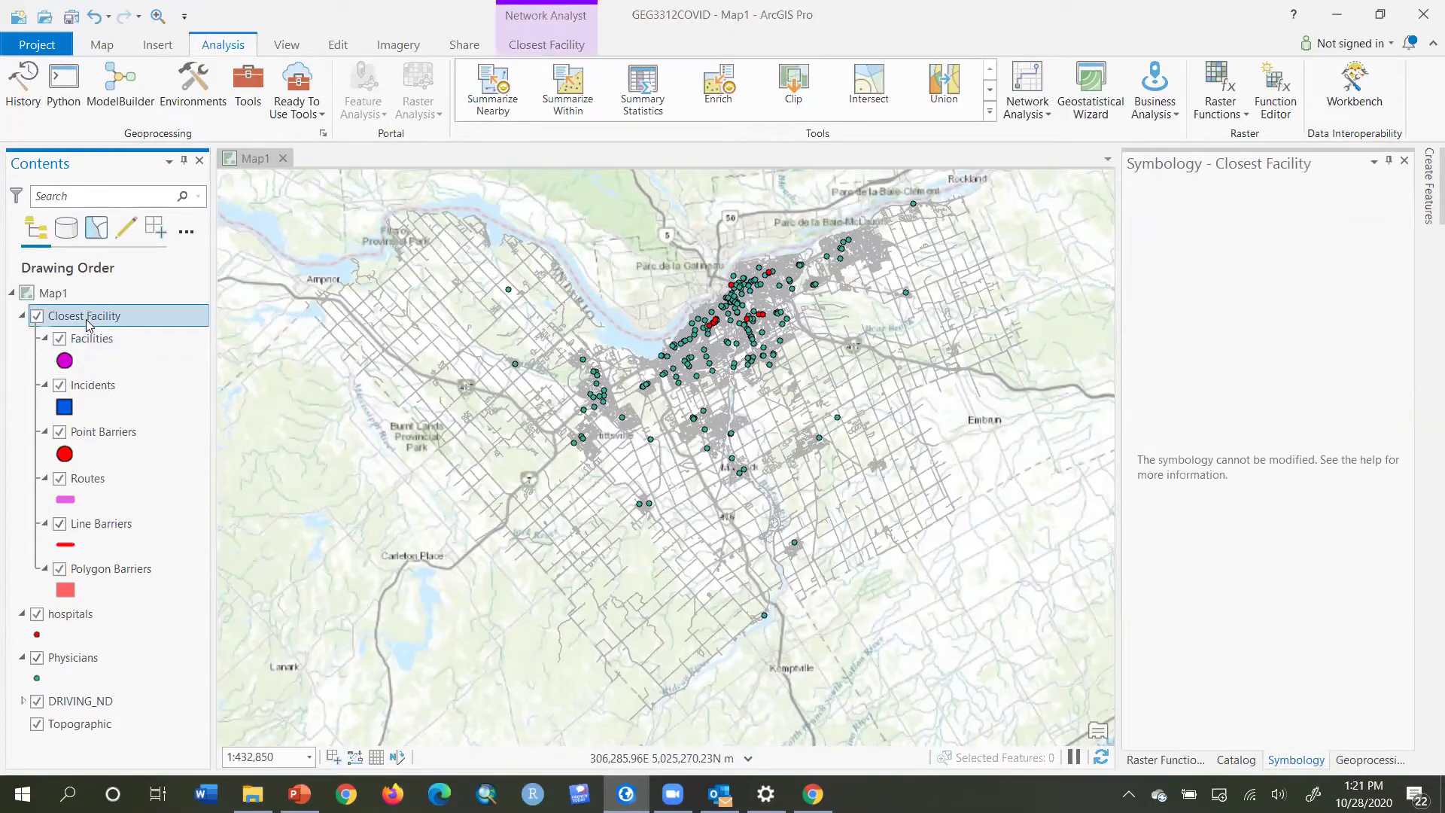
left_click(545, 46)
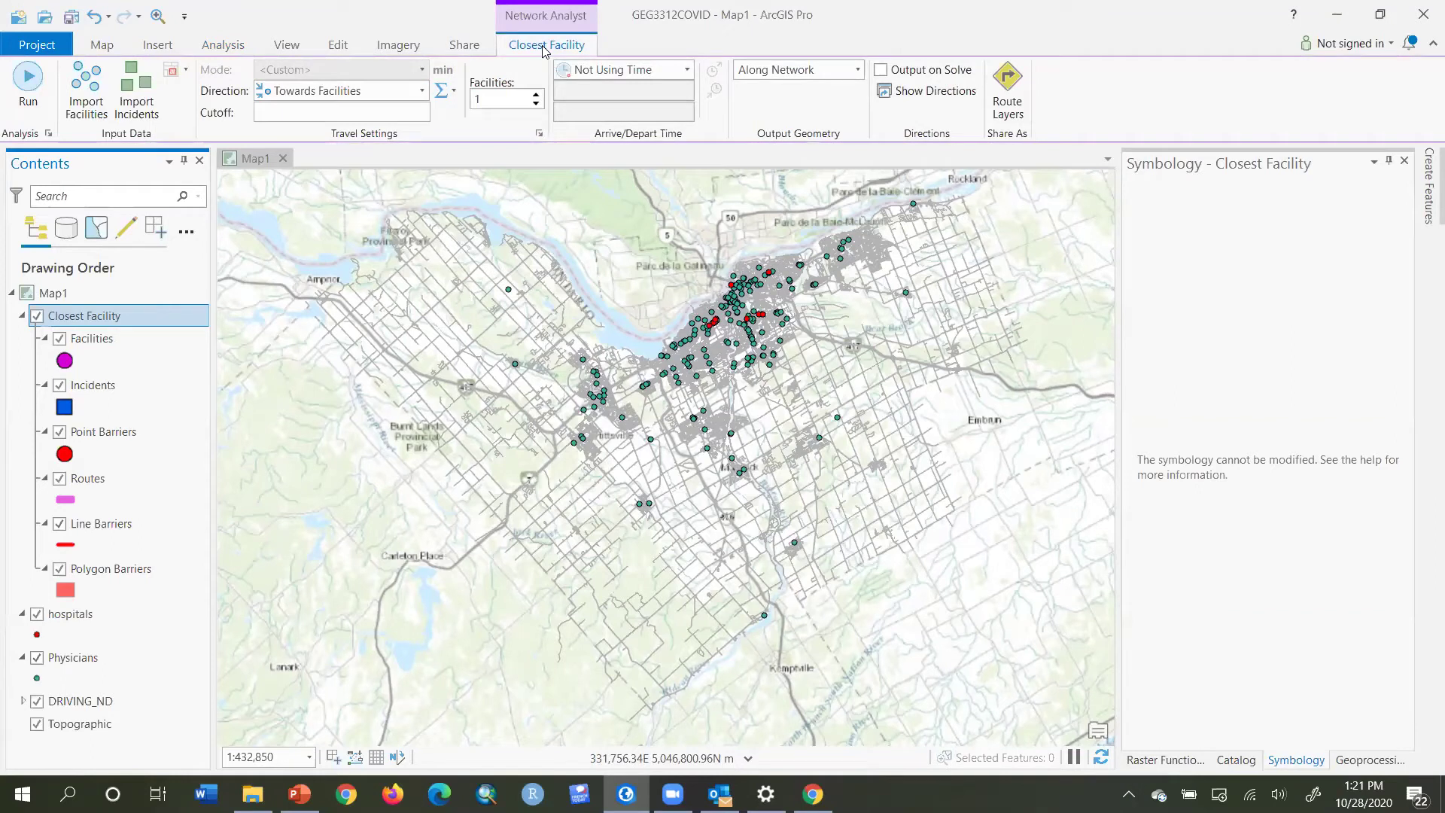
left_click(89, 108)
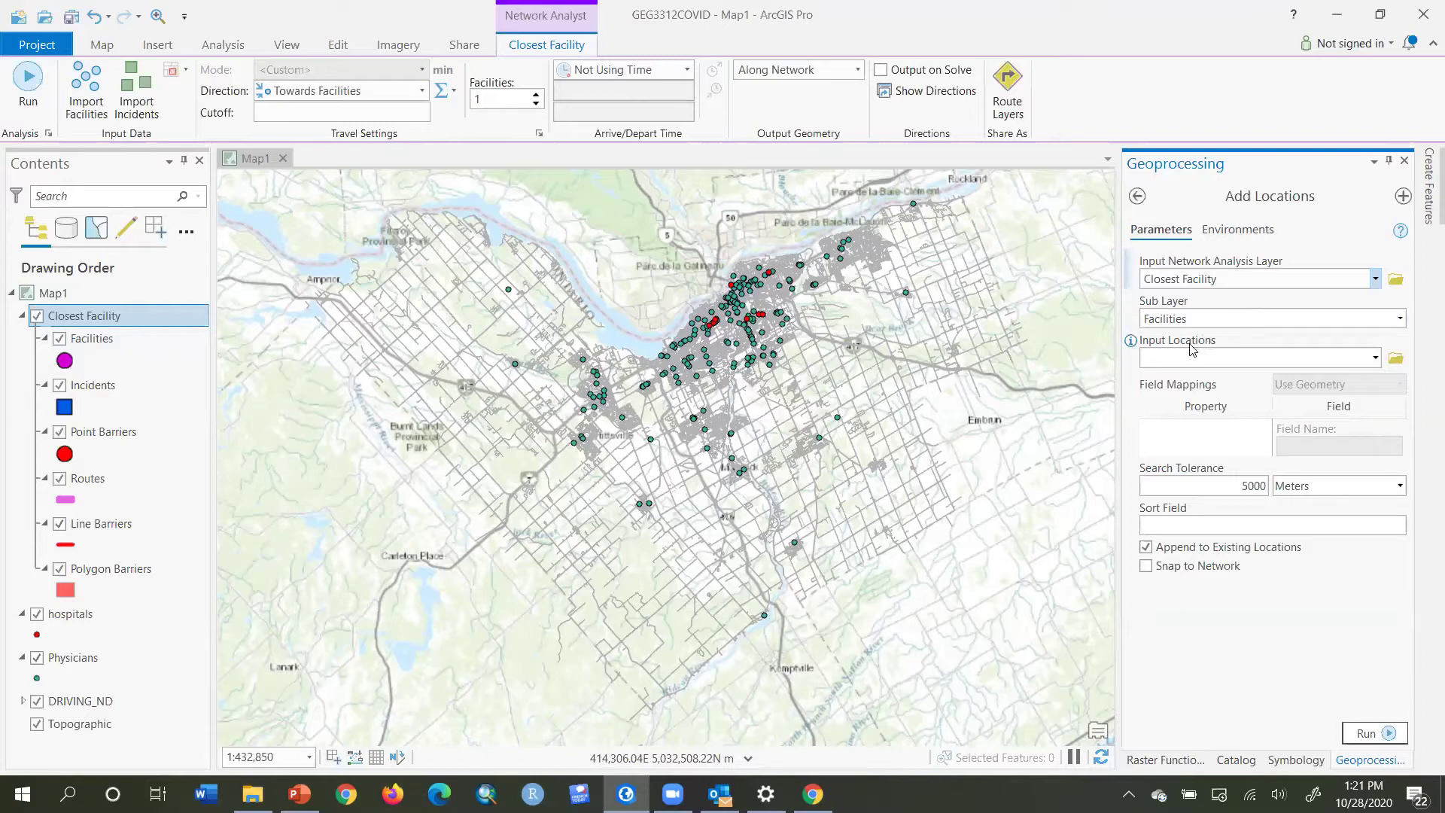
left_click(1376, 359)
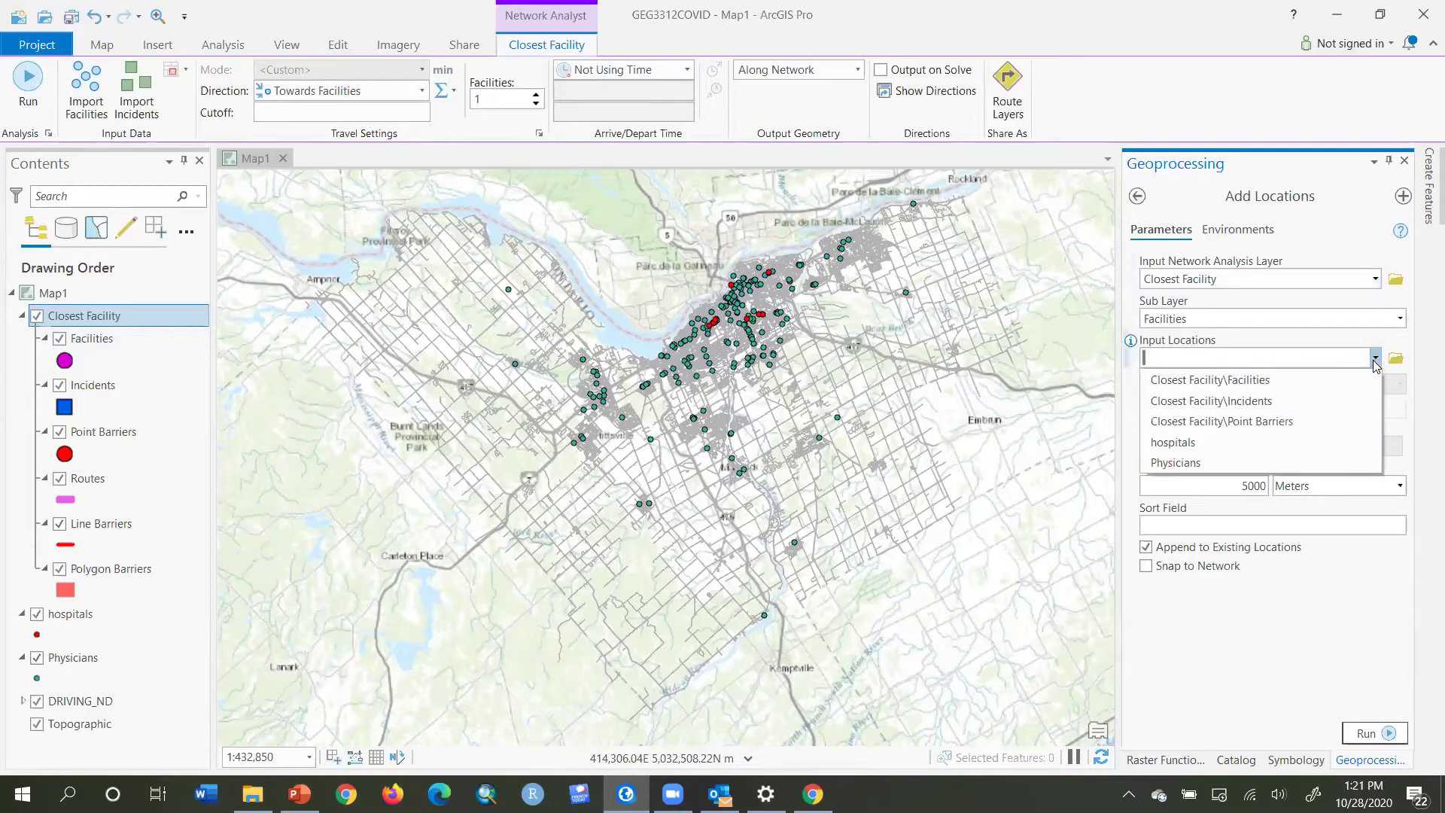
left_click(1277, 444)
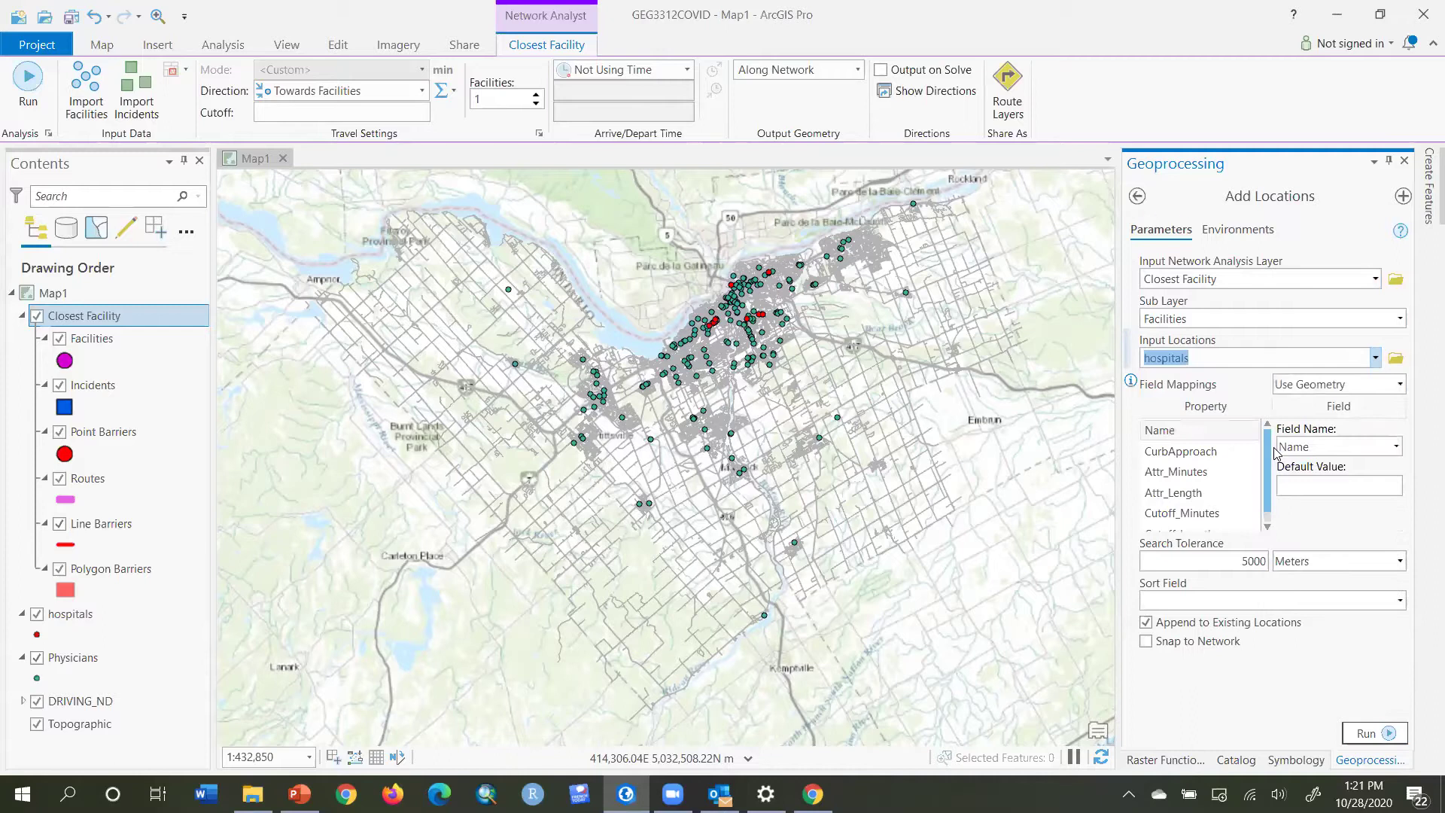
left_click(1208, 434)
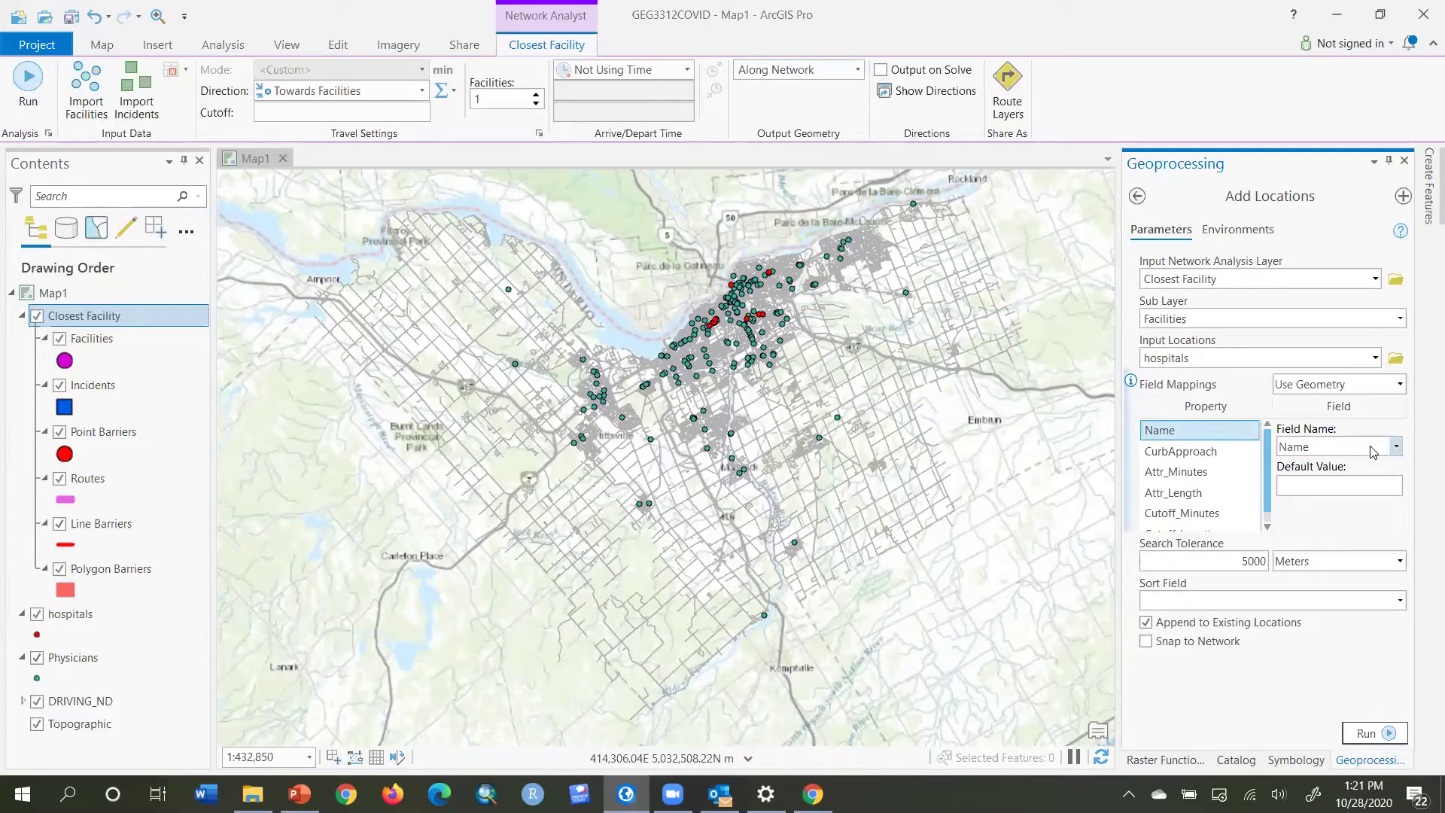
left_click(1396, 446)
left_click(1325, 504)
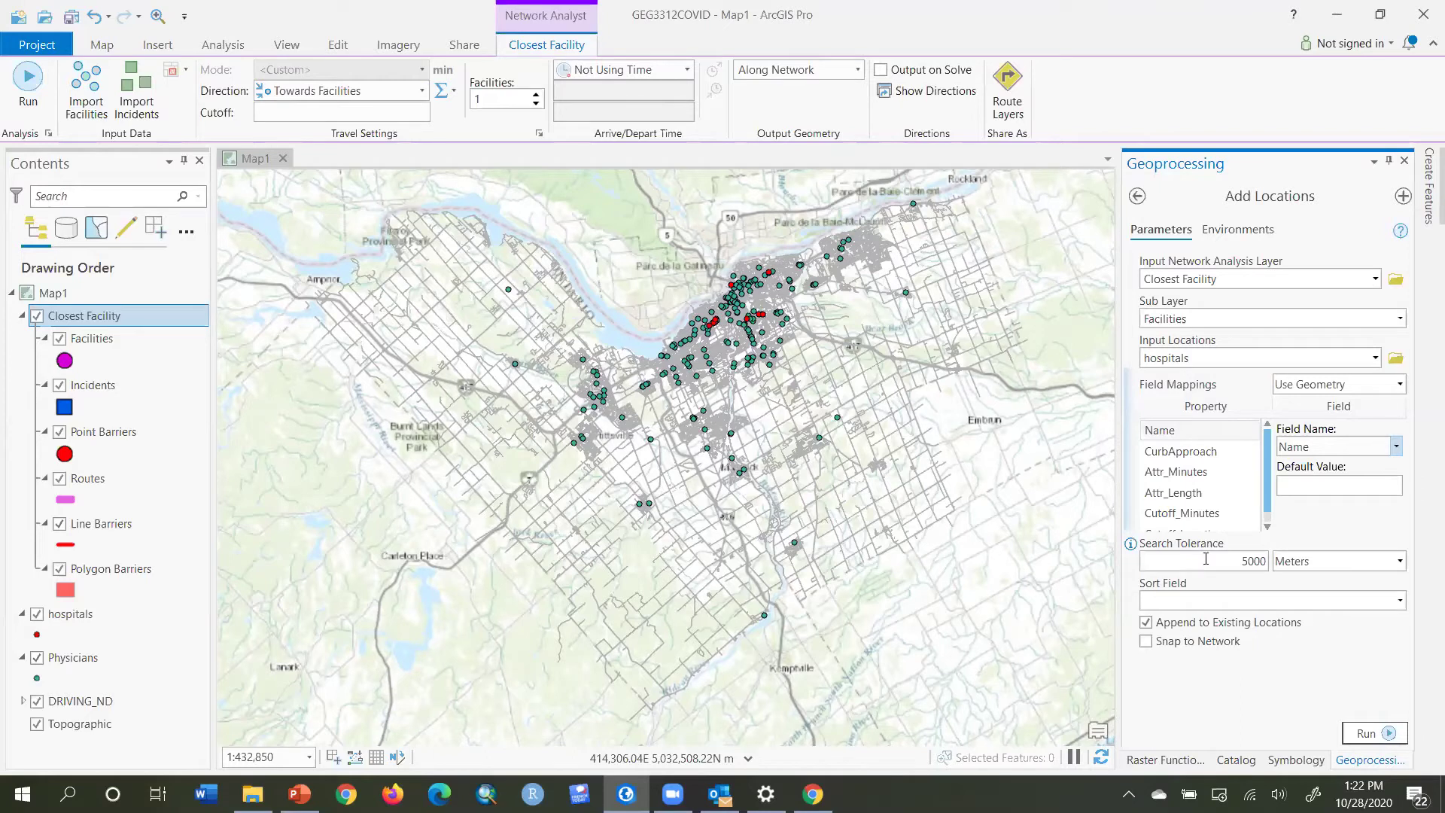
Load the hospitals as facilities with a 200-meter search tolerance, sorted by Name and snapped to the network
left_click(1203, 558)
type("200")
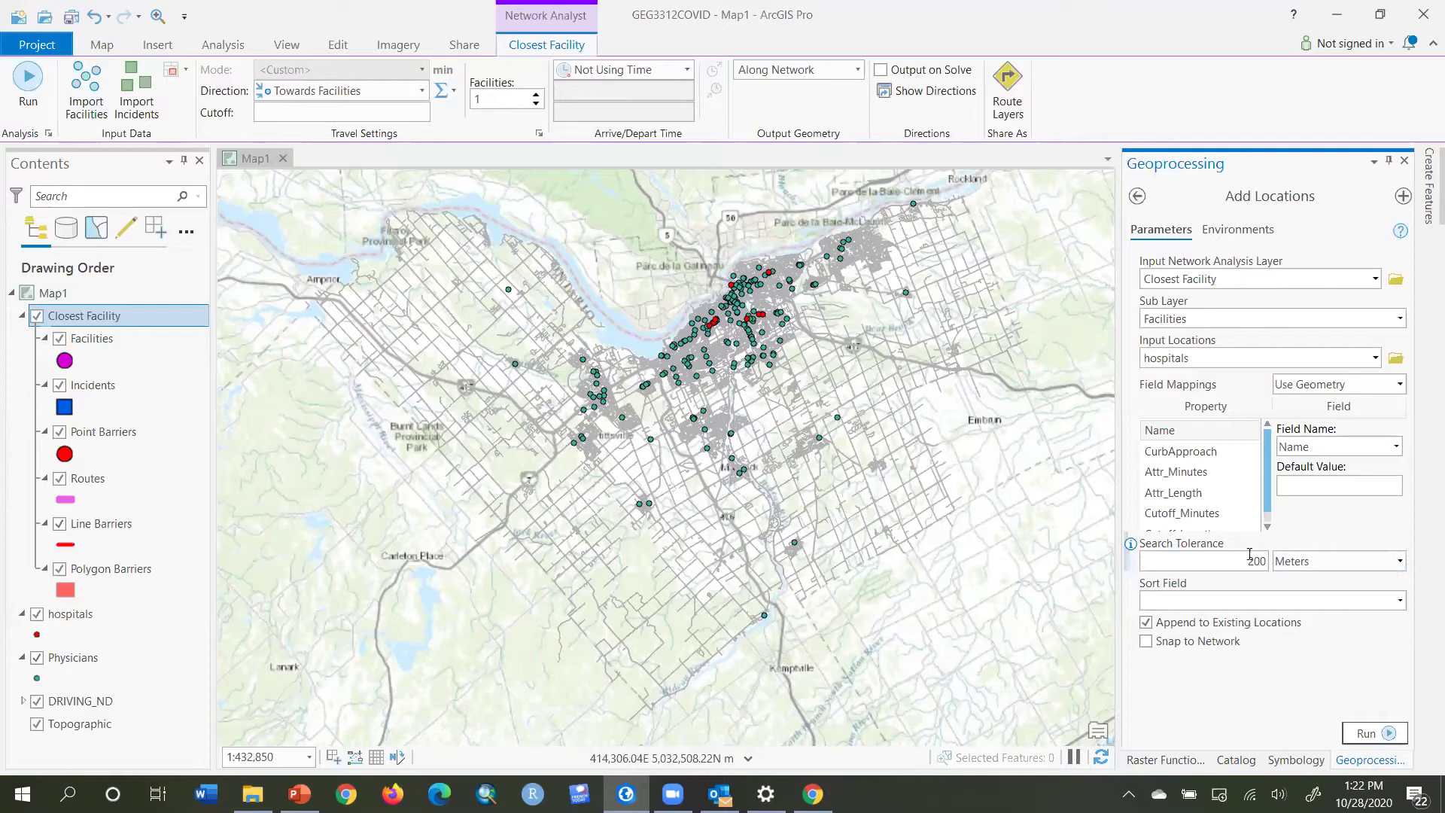
left_click(1399, 600)
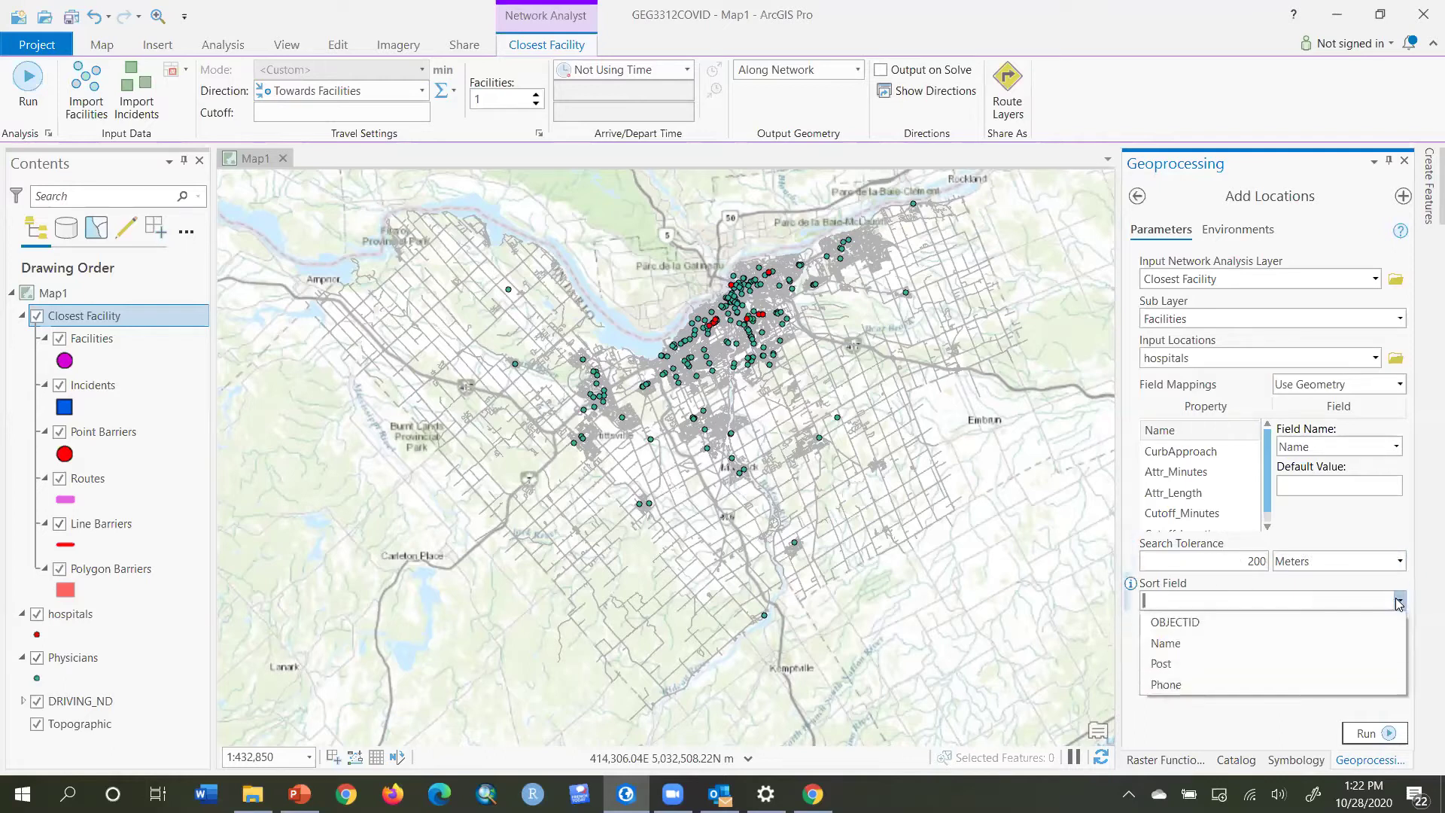
left_click(1350, 639)
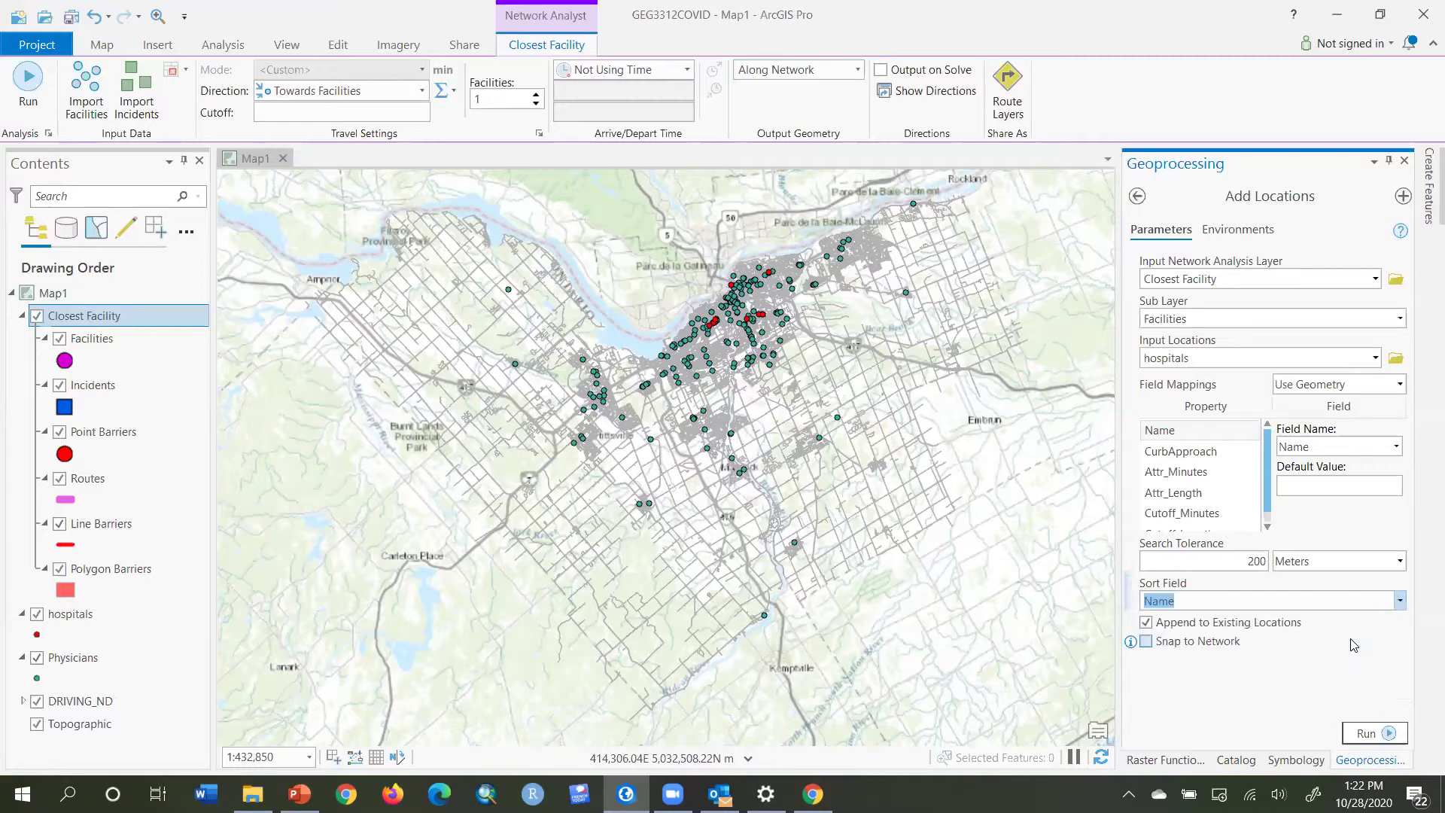
left_click(1147, 641)
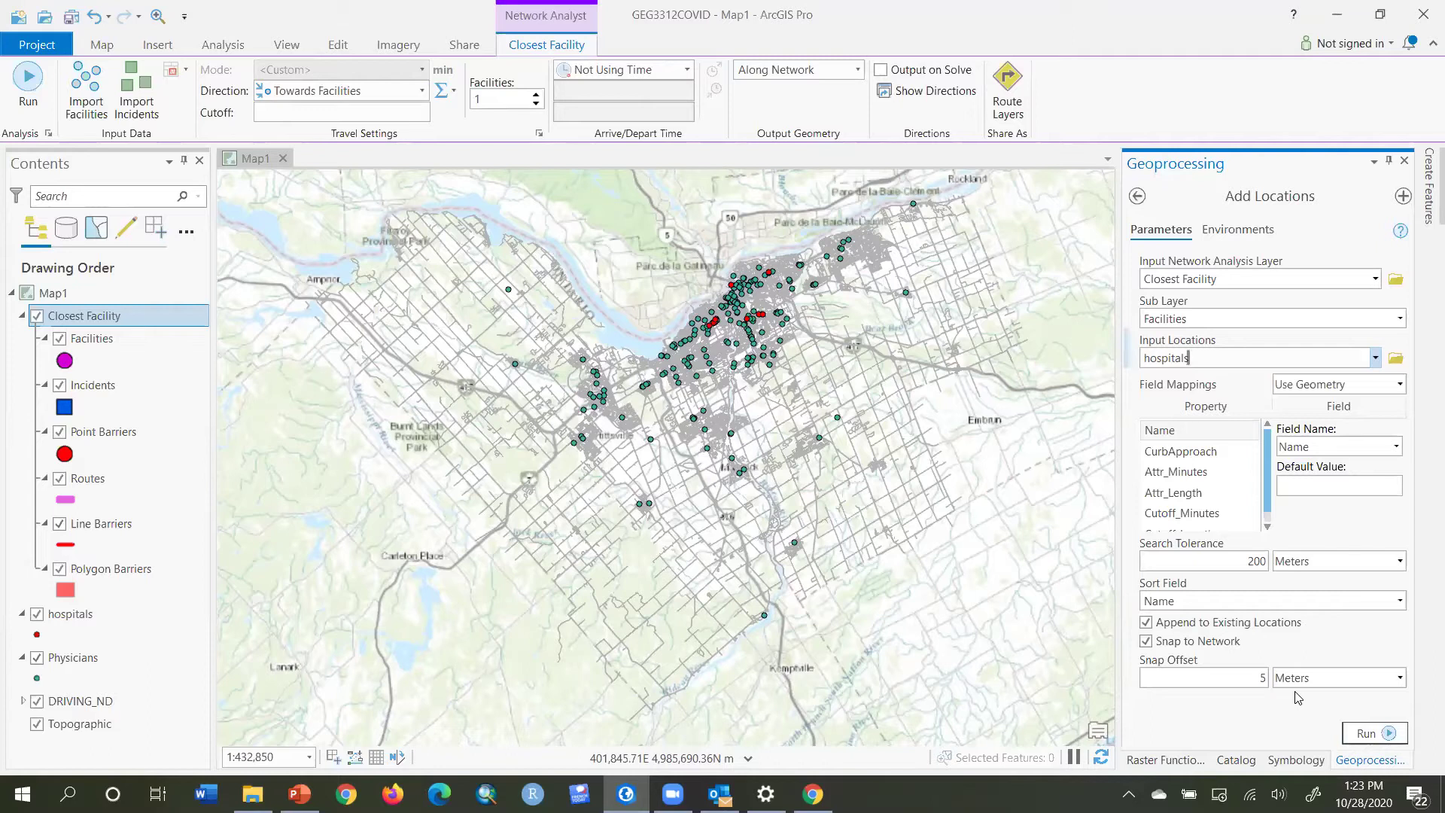
left_click(1392, 736)
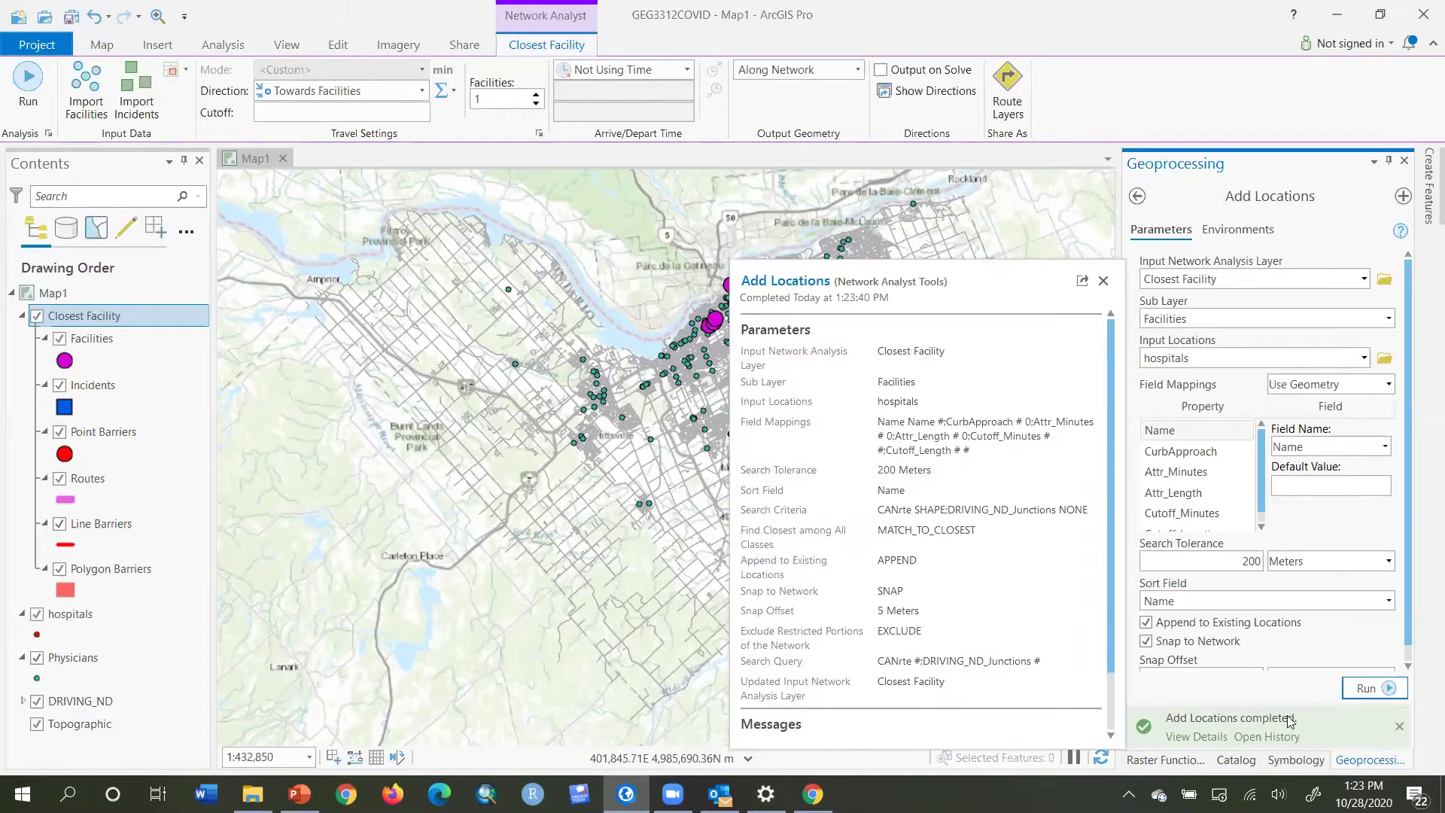
left_click(1104, 282)
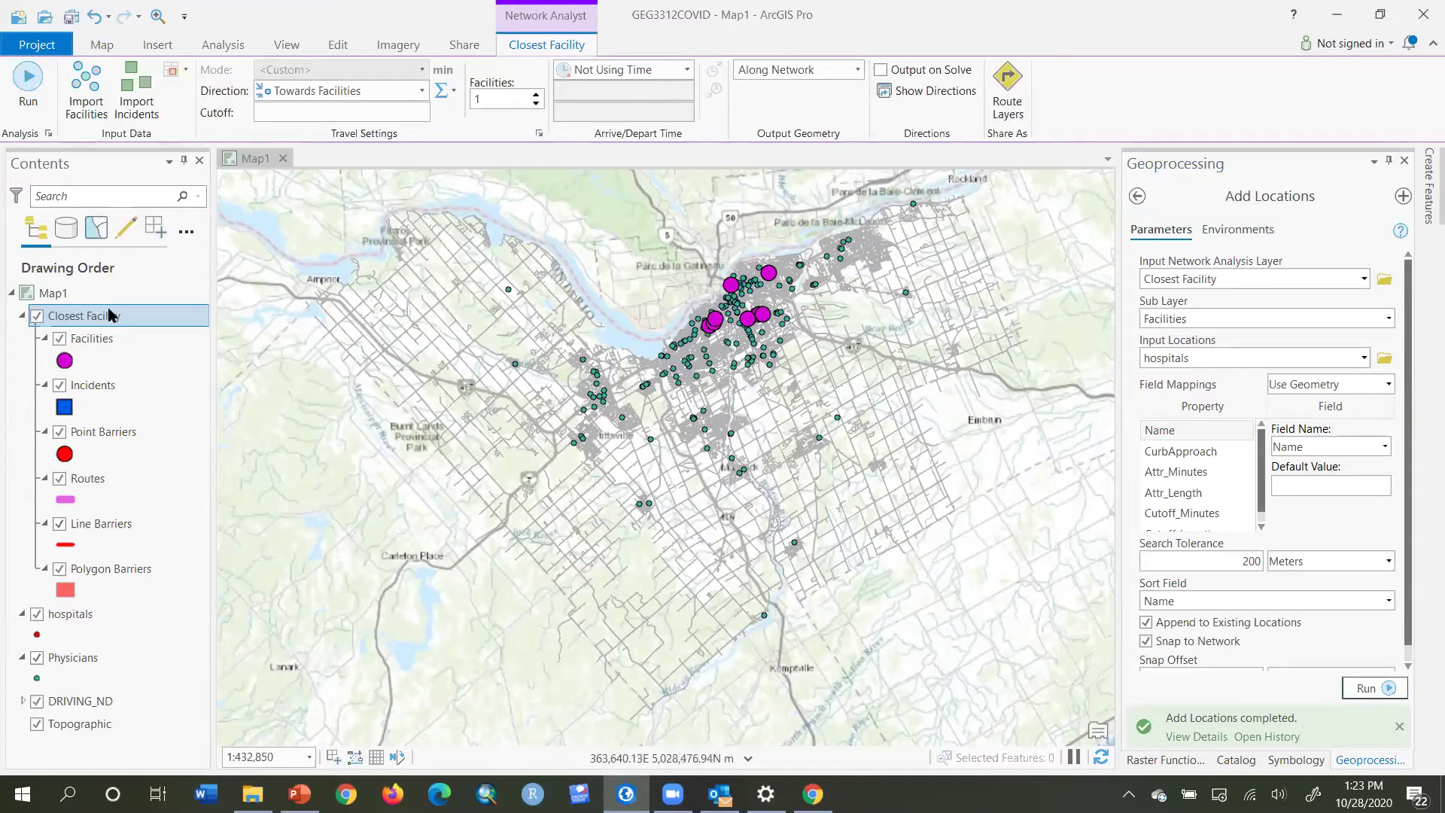
Compare the record counts in the Facilities and hospitals attribute tables, then close both tables
mouse_move(1244, 746)
left_click(98, 338)
right_click(102, 341)
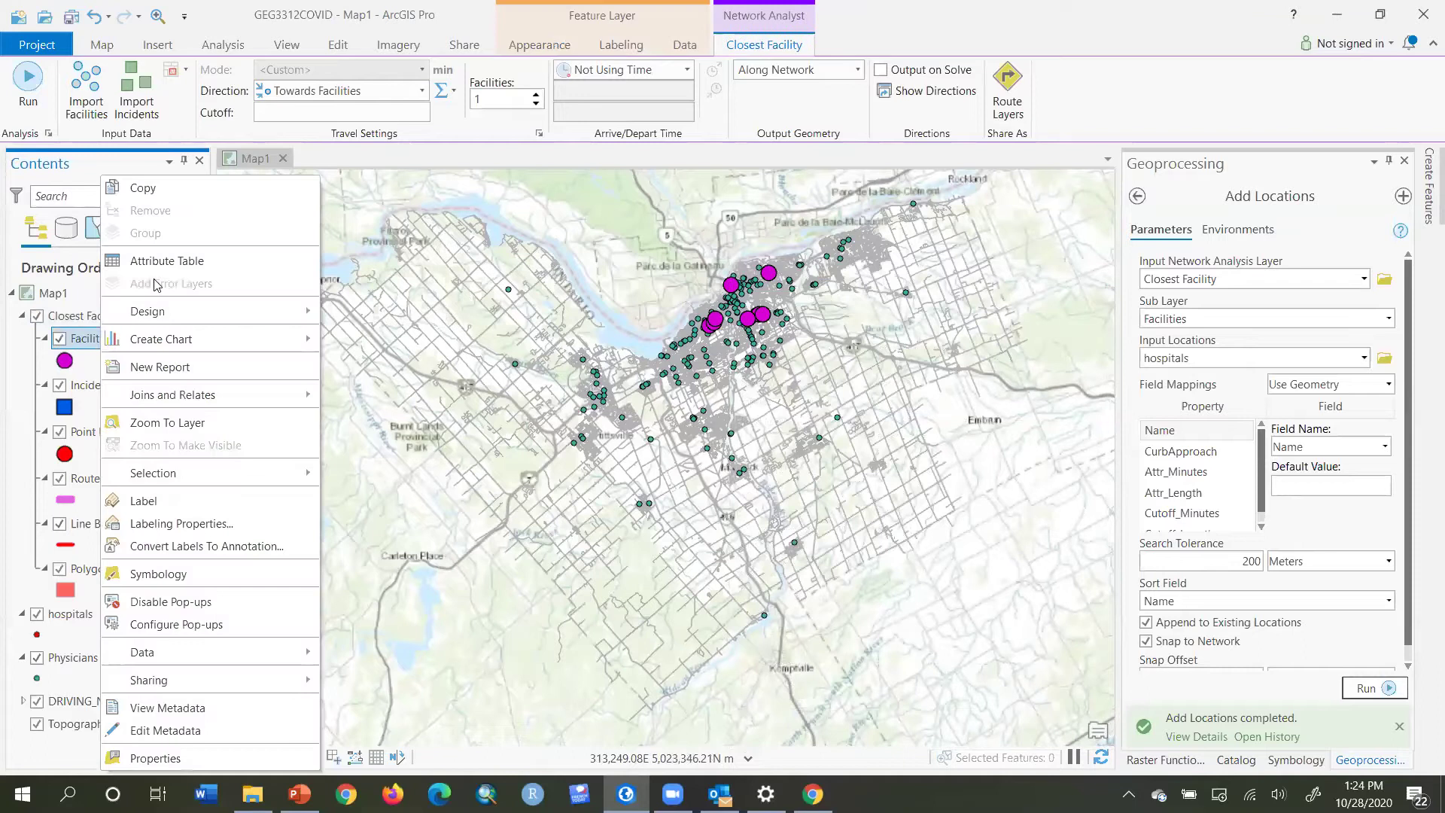
left_click(163, 261)
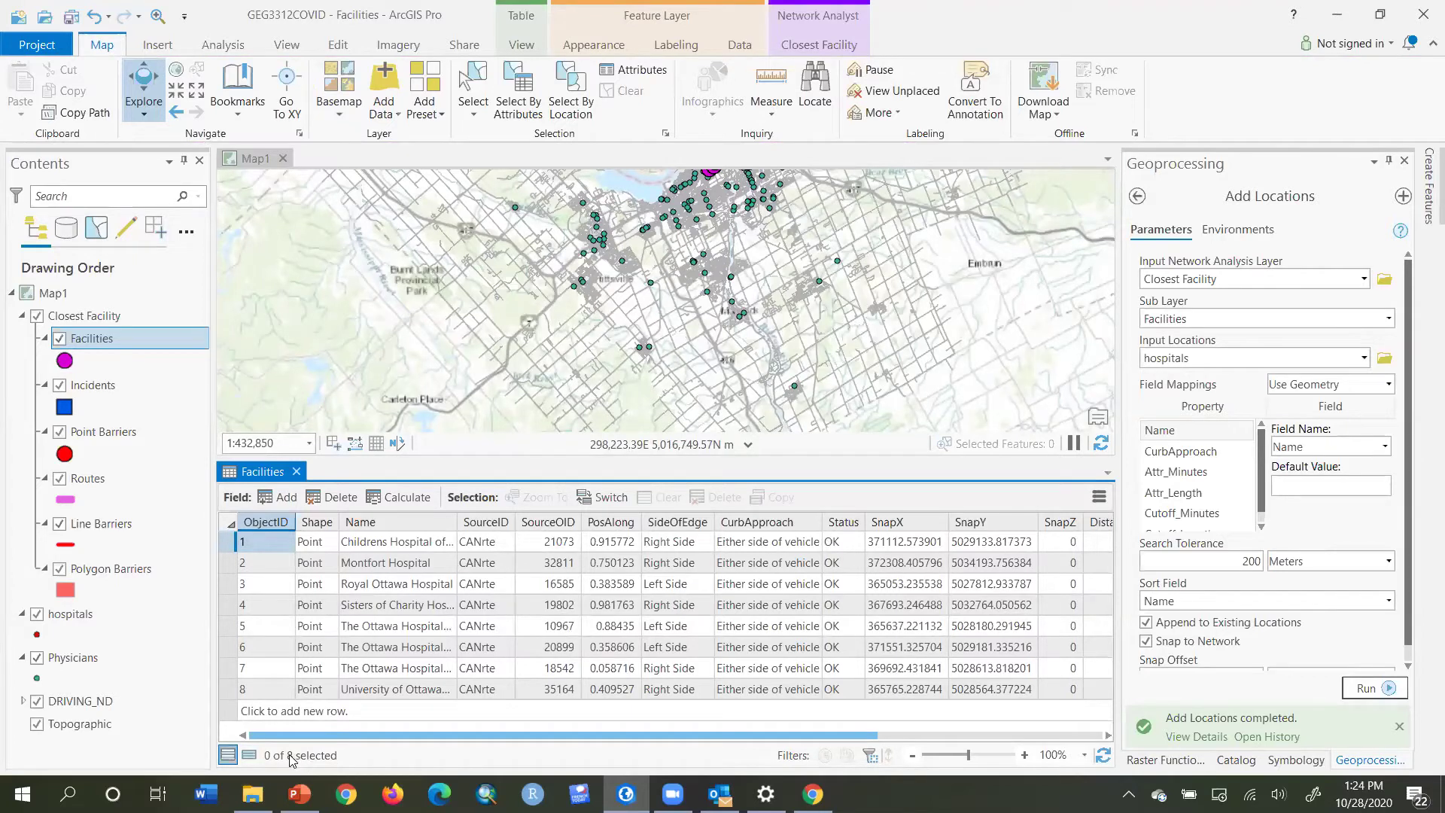
right_click(101, 621)
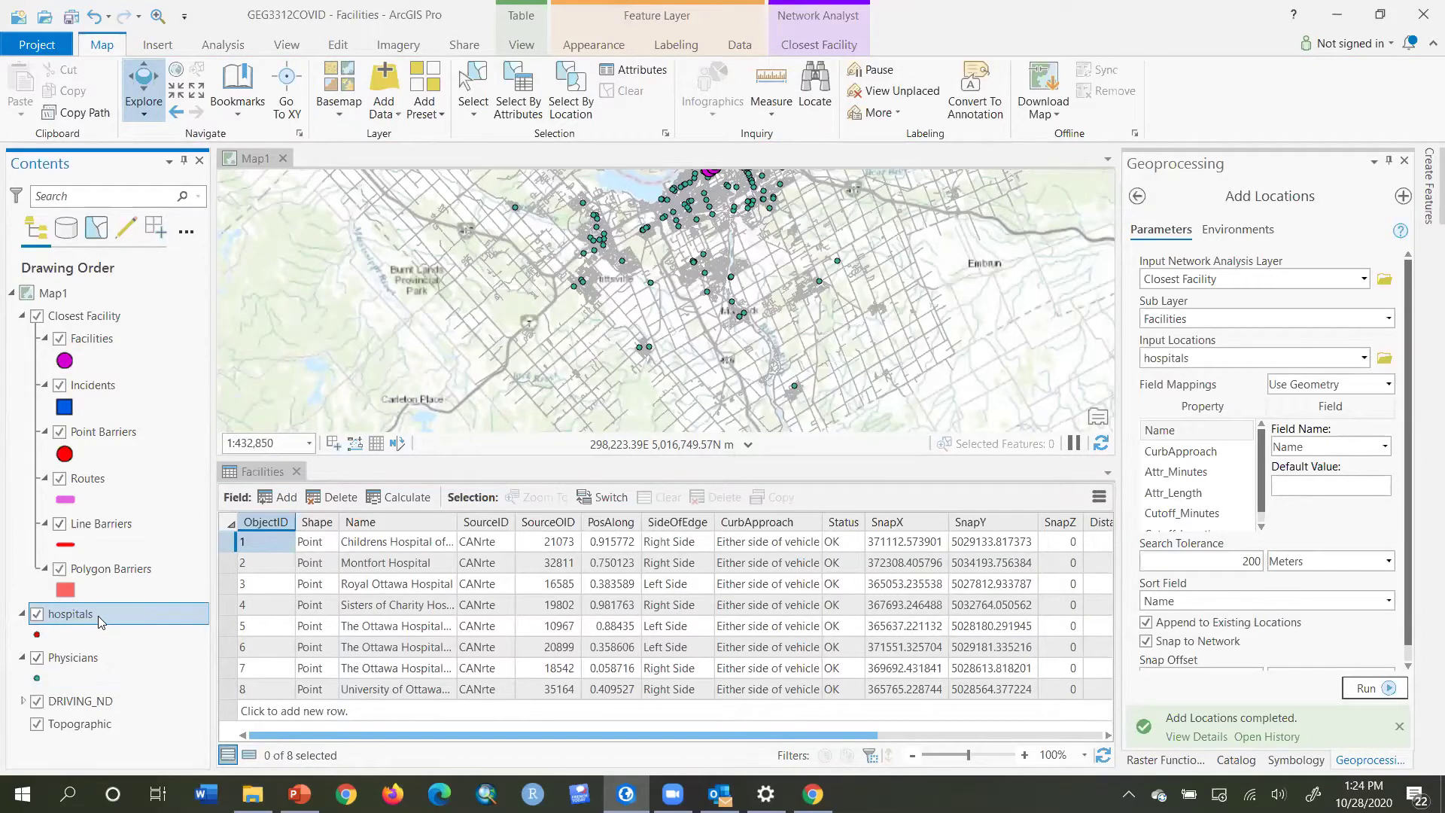
left_click(184, 110)
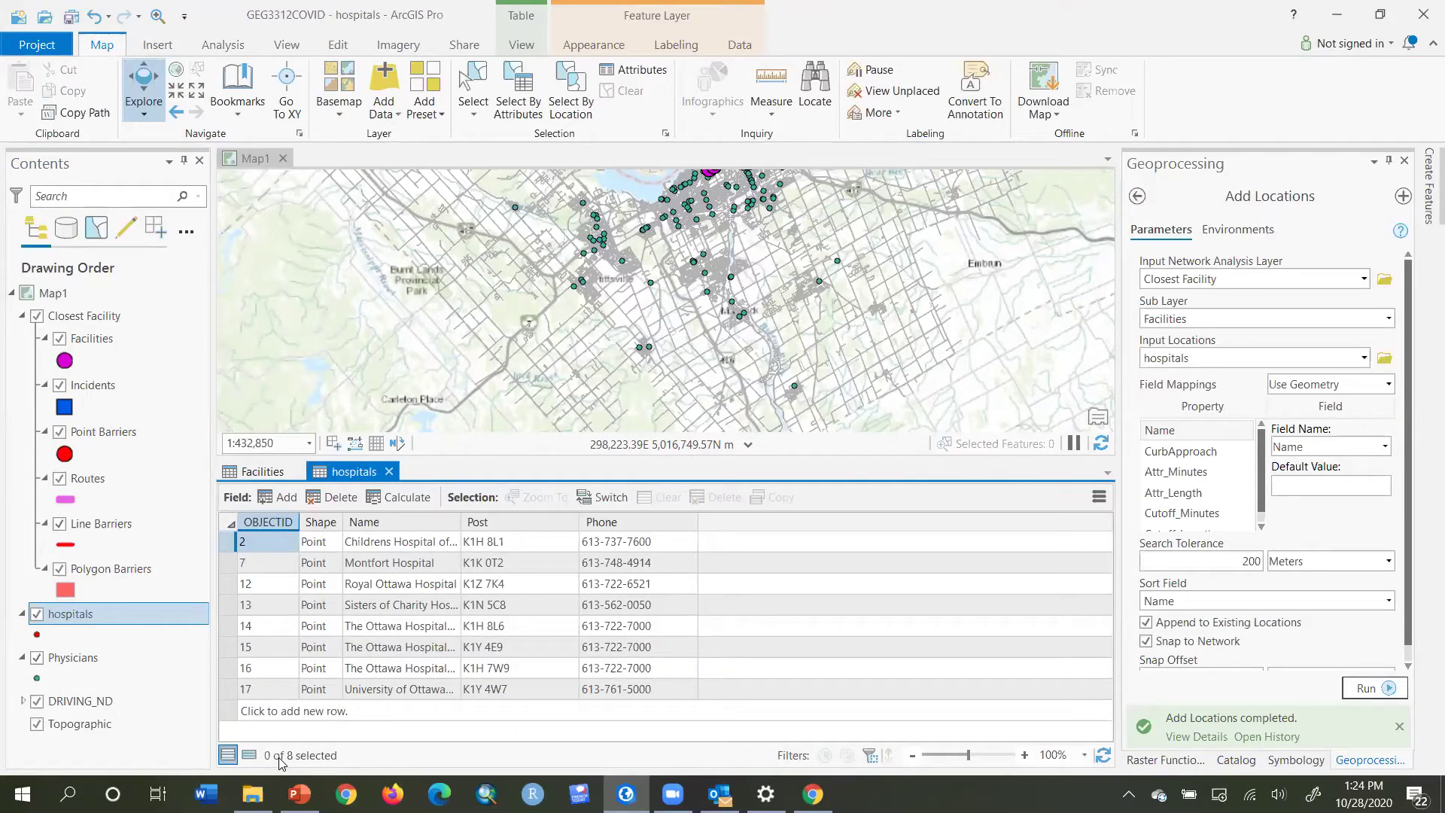
left_click(390, 472)
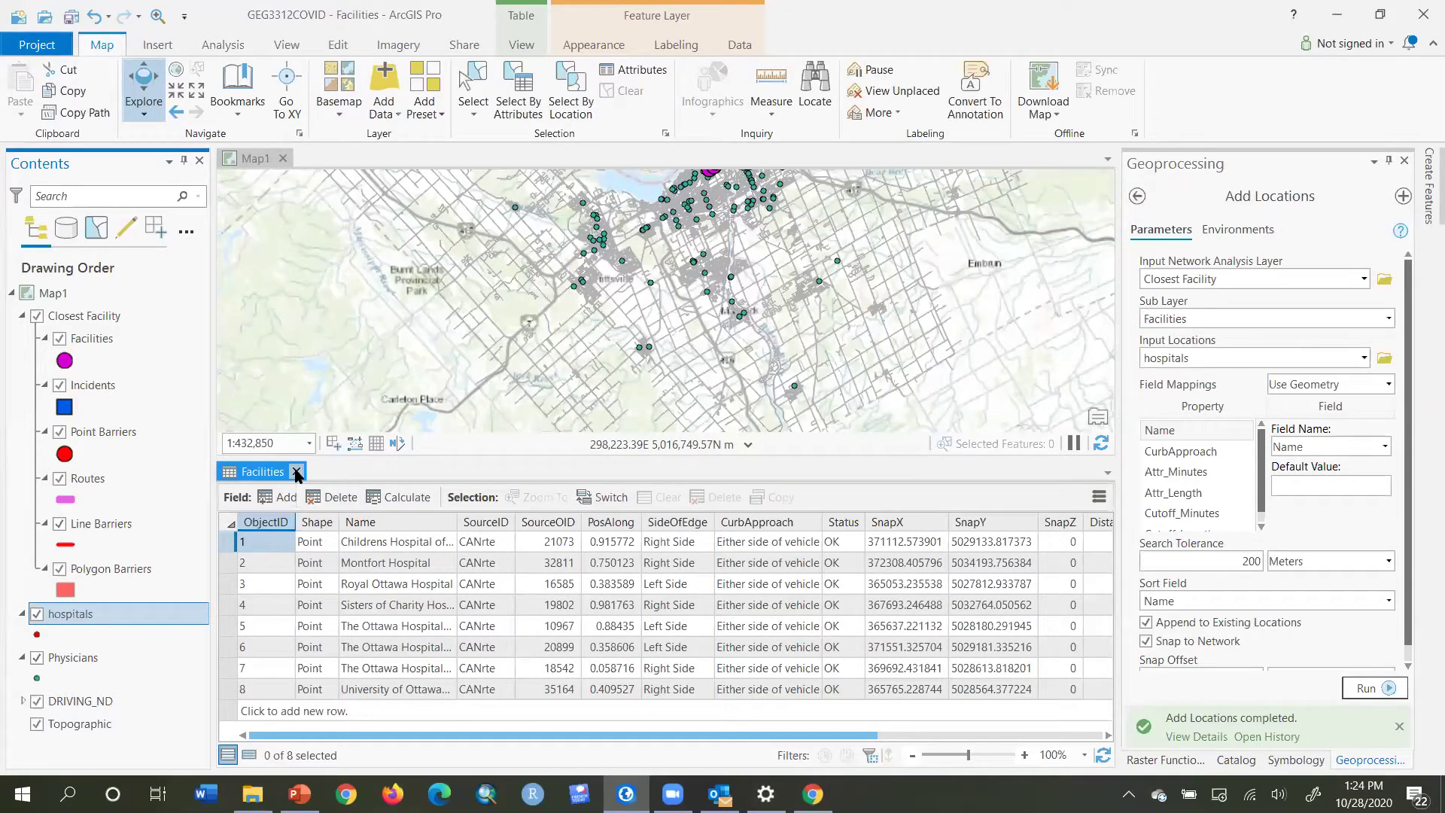
left_click(296, 472)
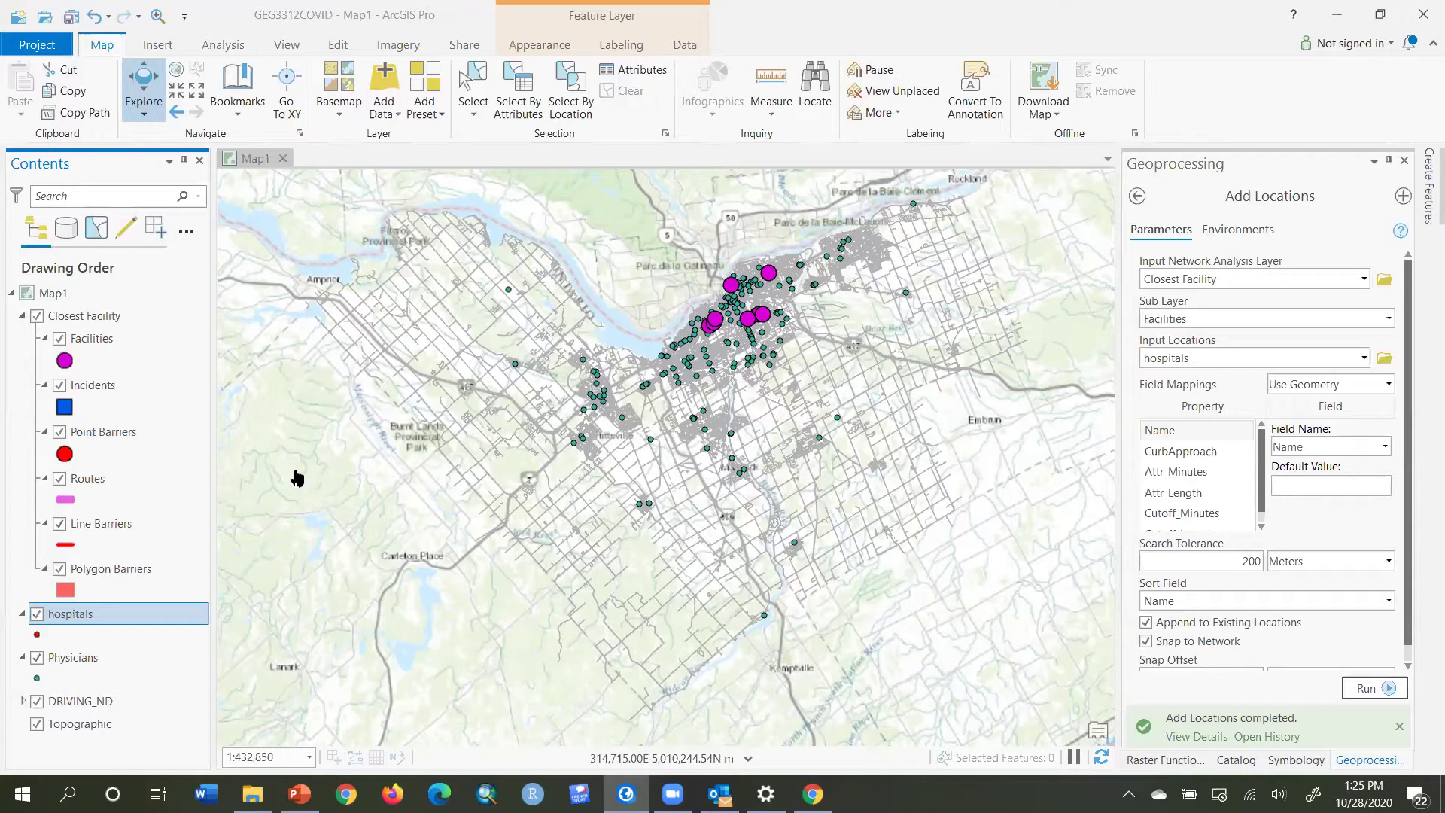
Set up an incidents import for the Closest Facility layer using Physicians as input locations, with the Name property mapped to PHYSICIANID
left_click(66, 316)
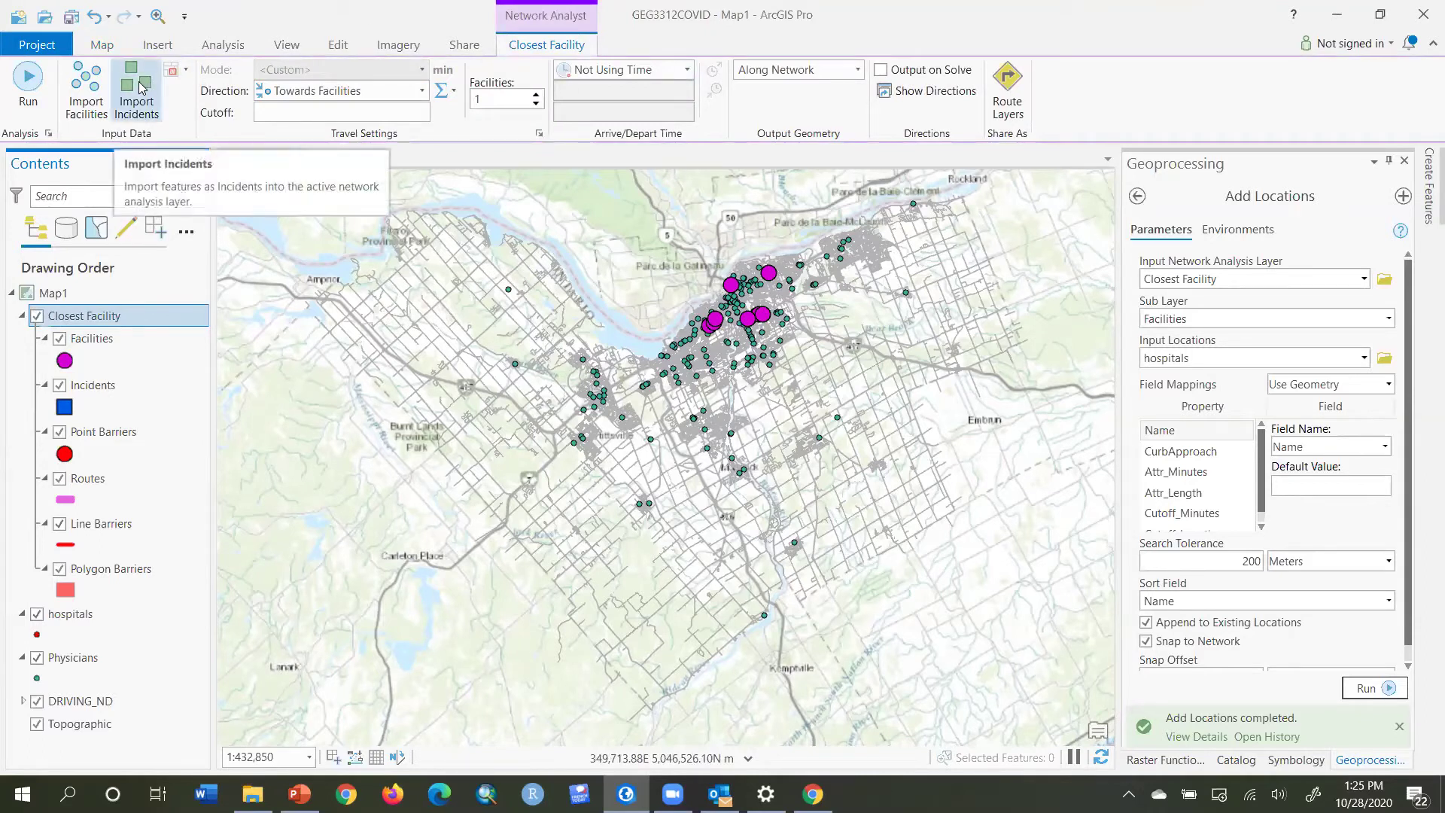
left_click(139, 87)
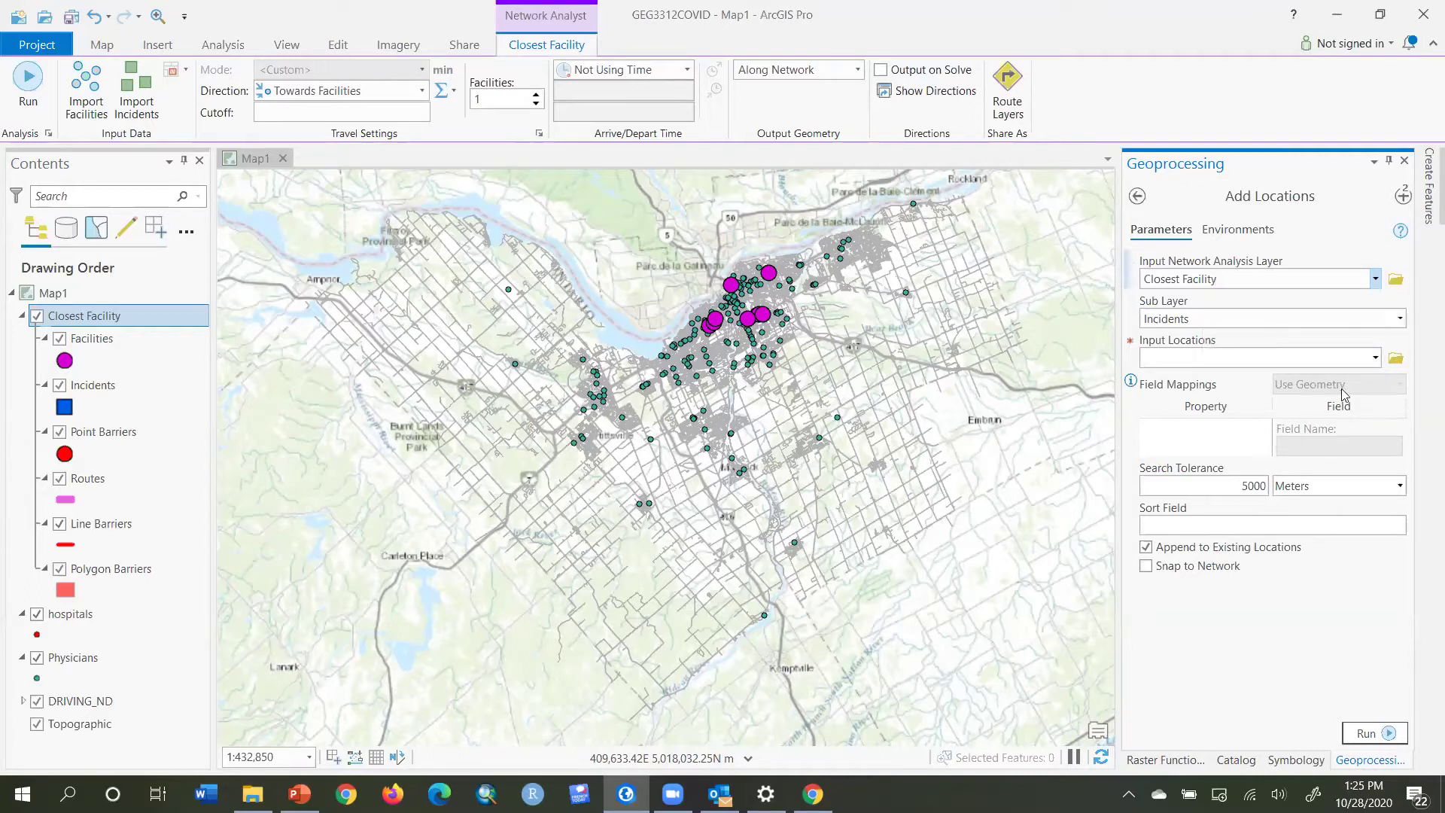
left_click(1375, 357)
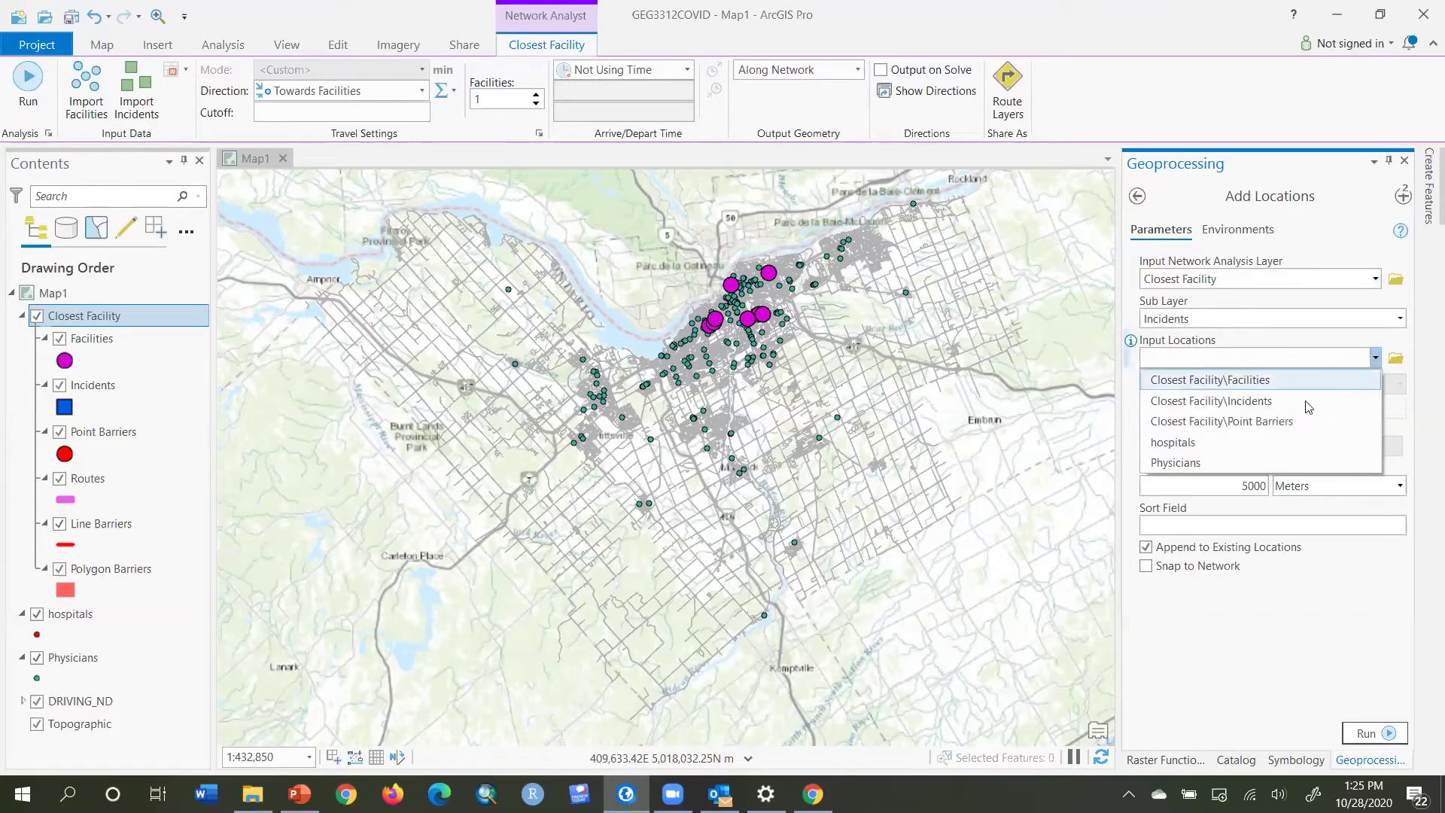
left_click(1240, 461)
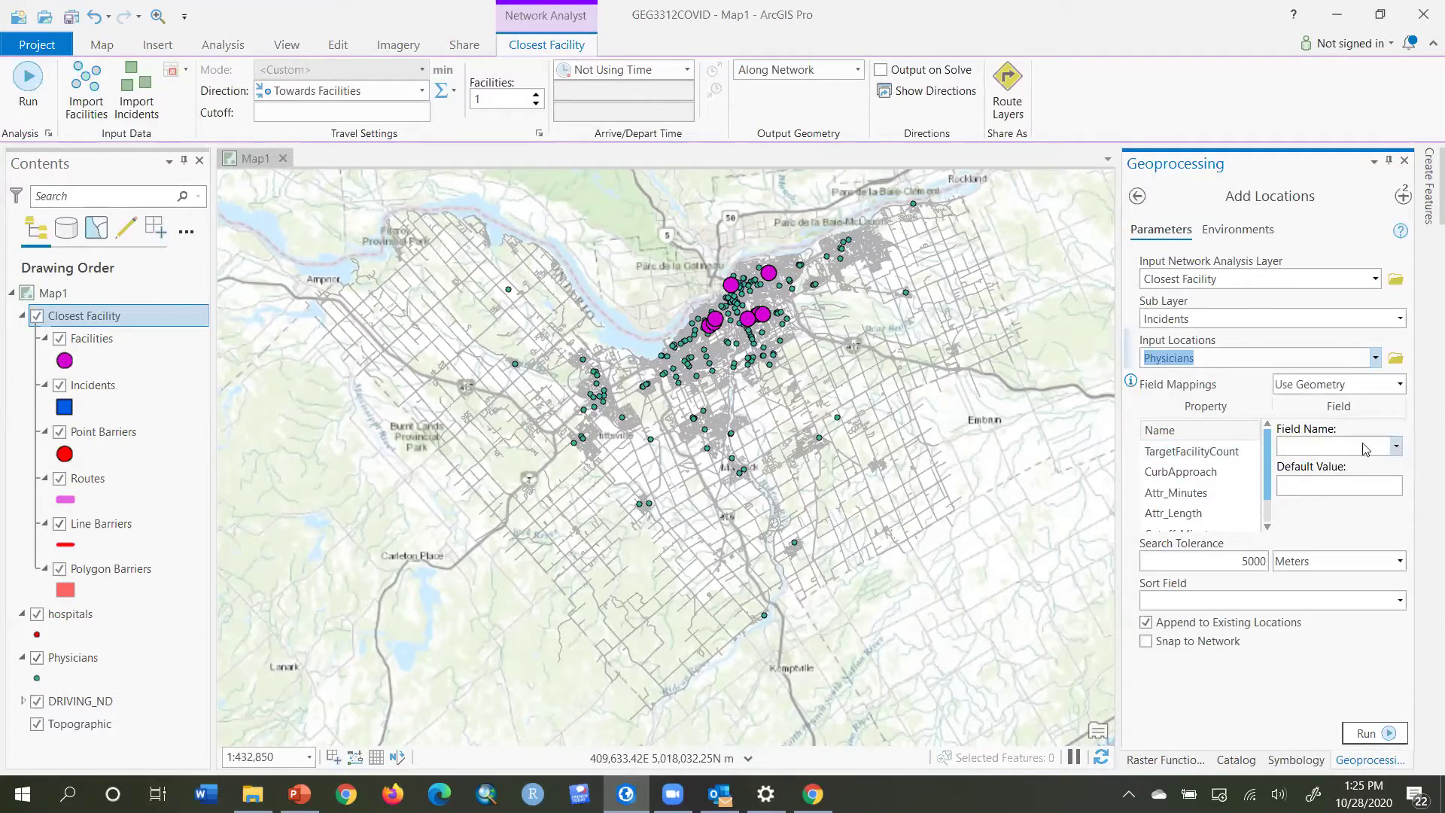
left_click(1232, 432)
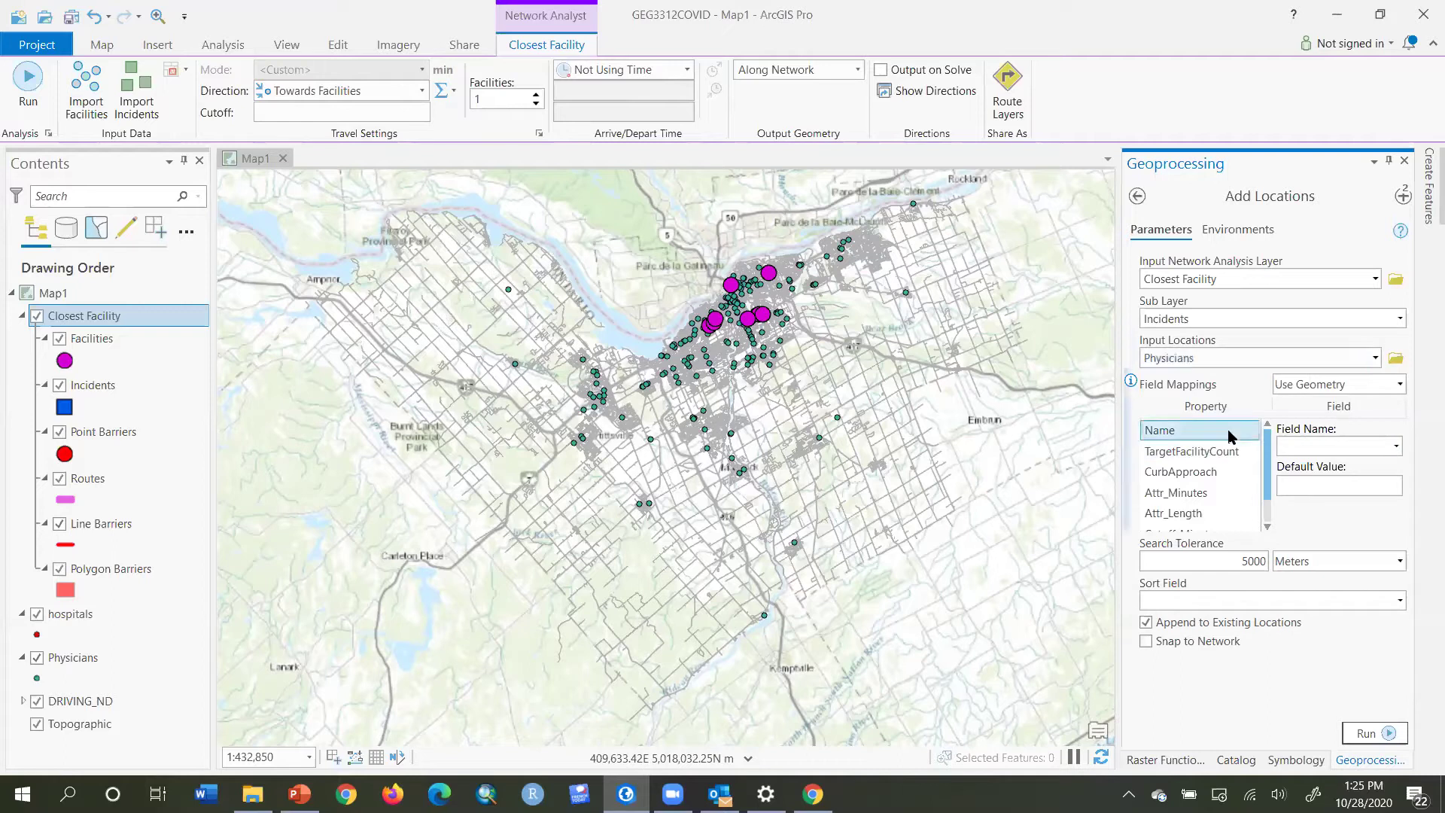
left_click(1395, 448)
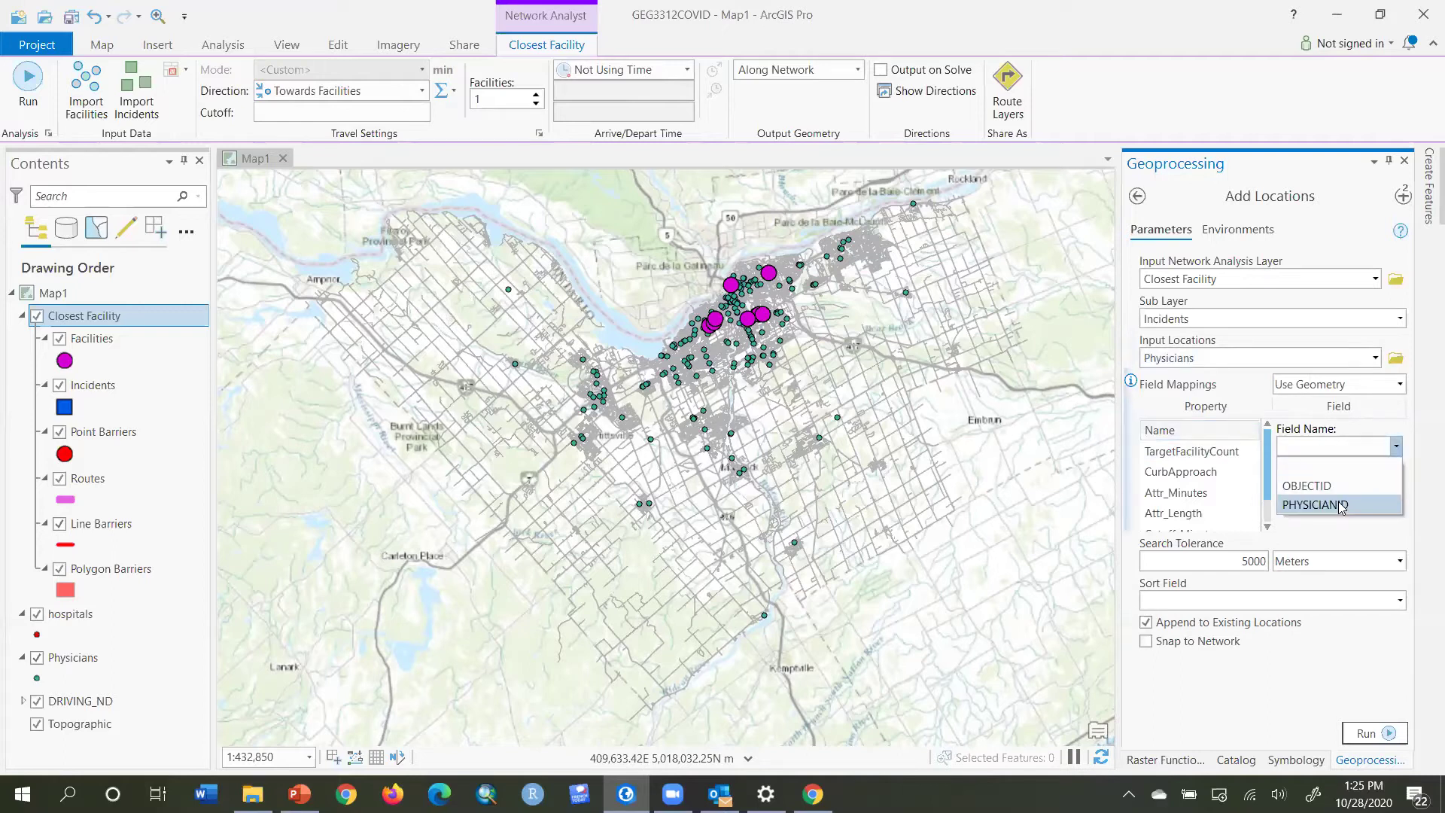
left_click(1342, 505)
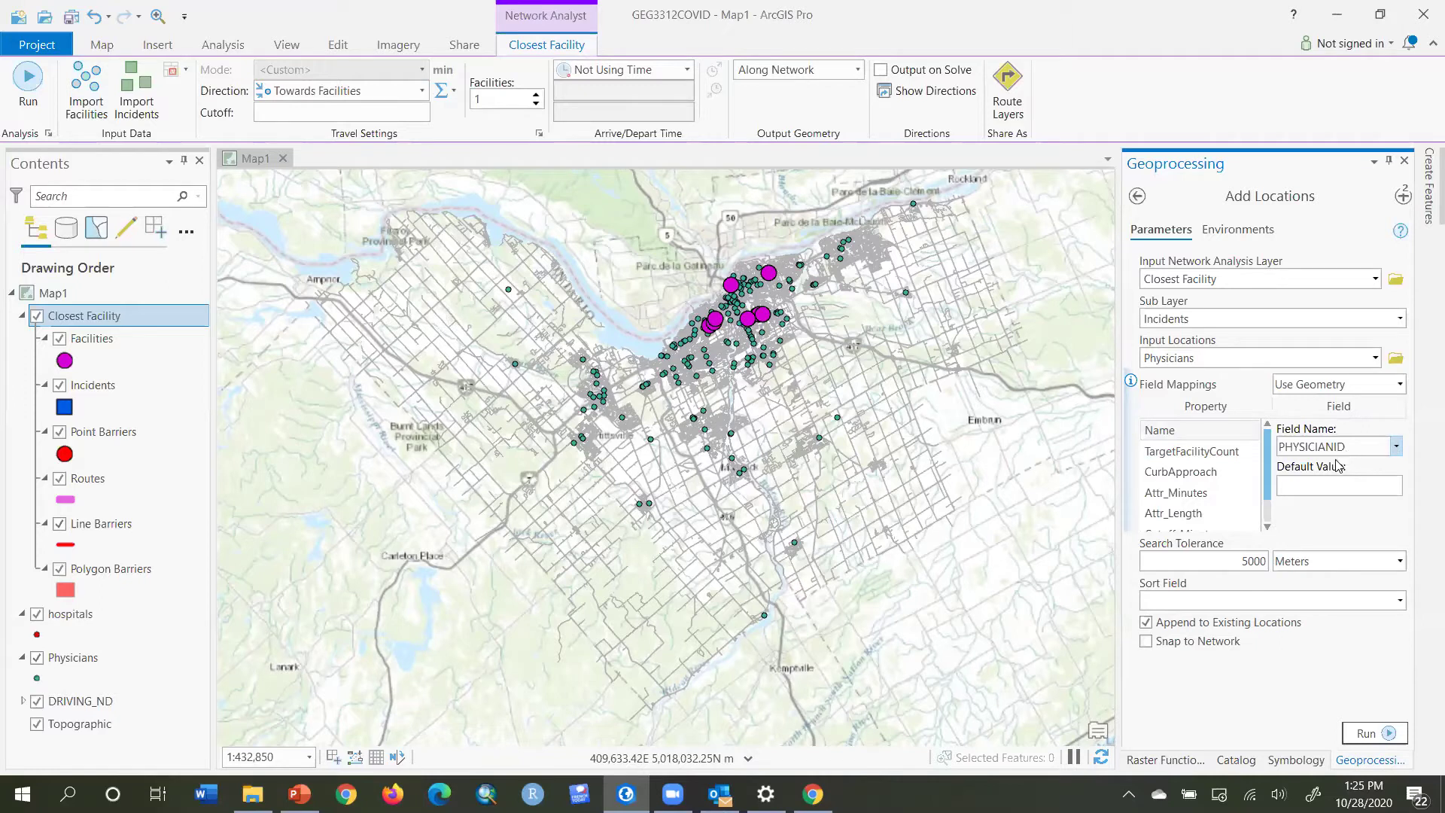
Load the physicians as incidents with a 200-meter search tolerance, sorted by PHYSICIANID and snapped to the network
left_click_drag(1227, 568, 1311, 568)
type("20")
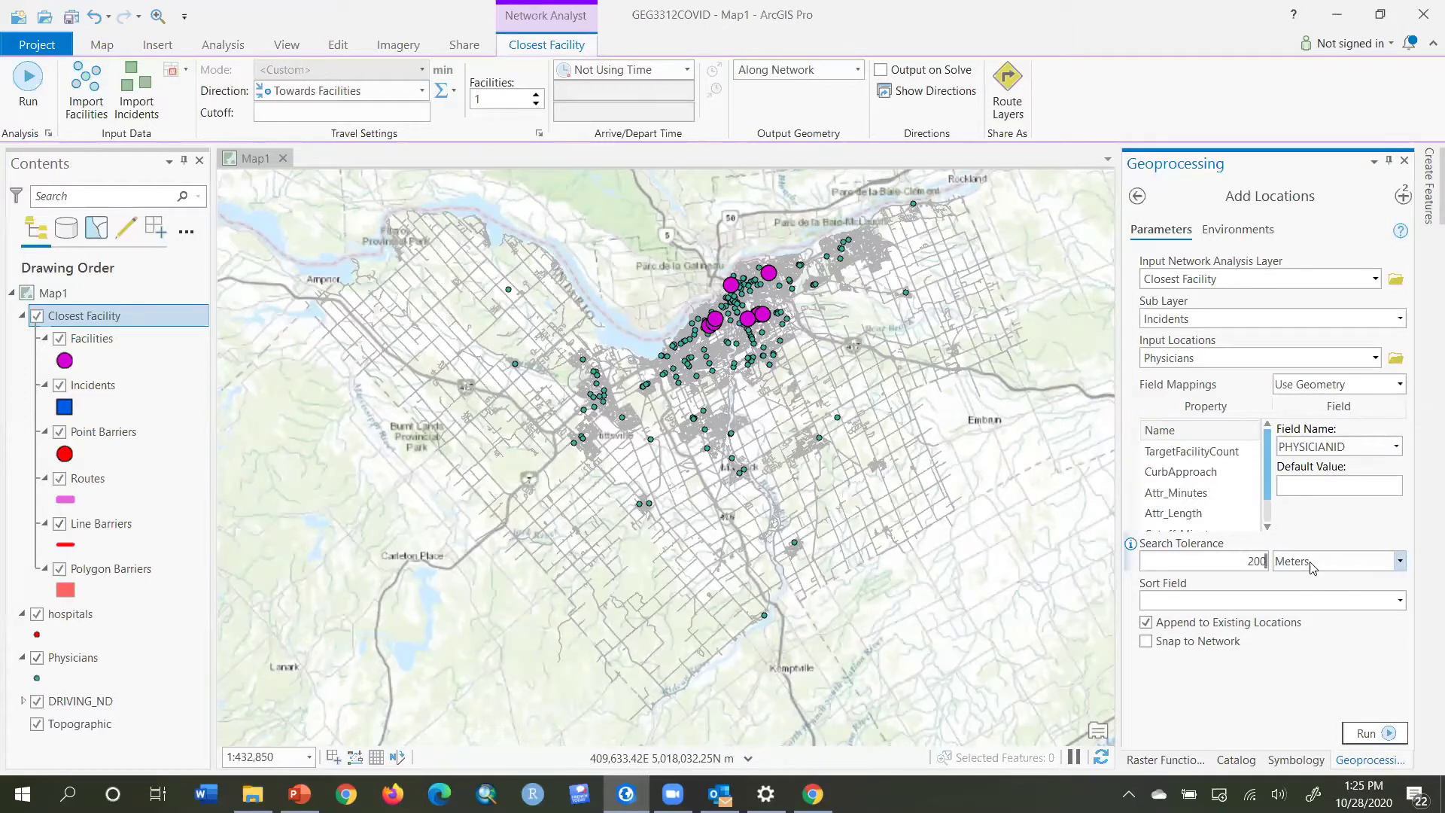
left_click(1402, 604)
left_click(1315, 639)
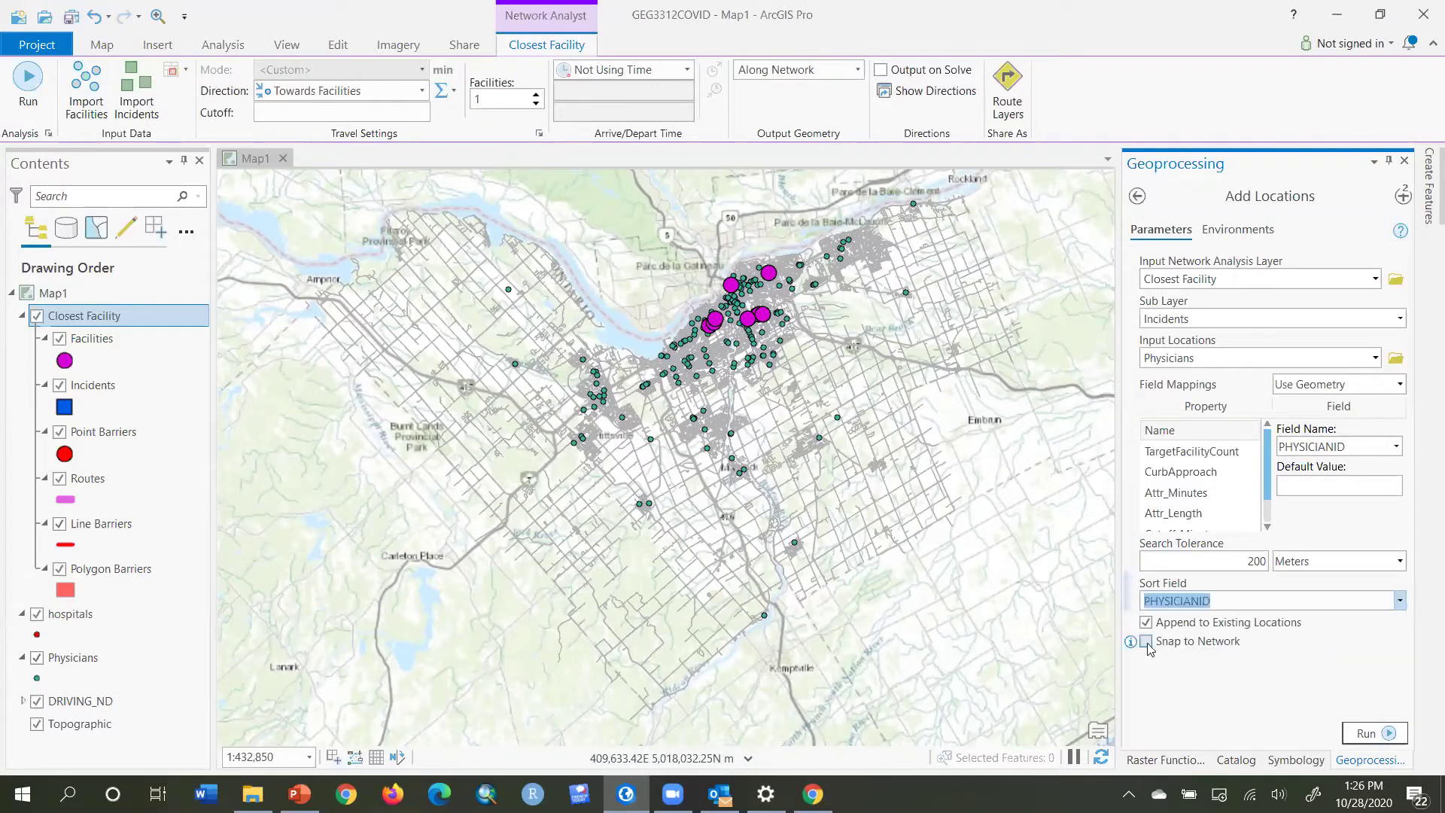
left_click(1146, 644)
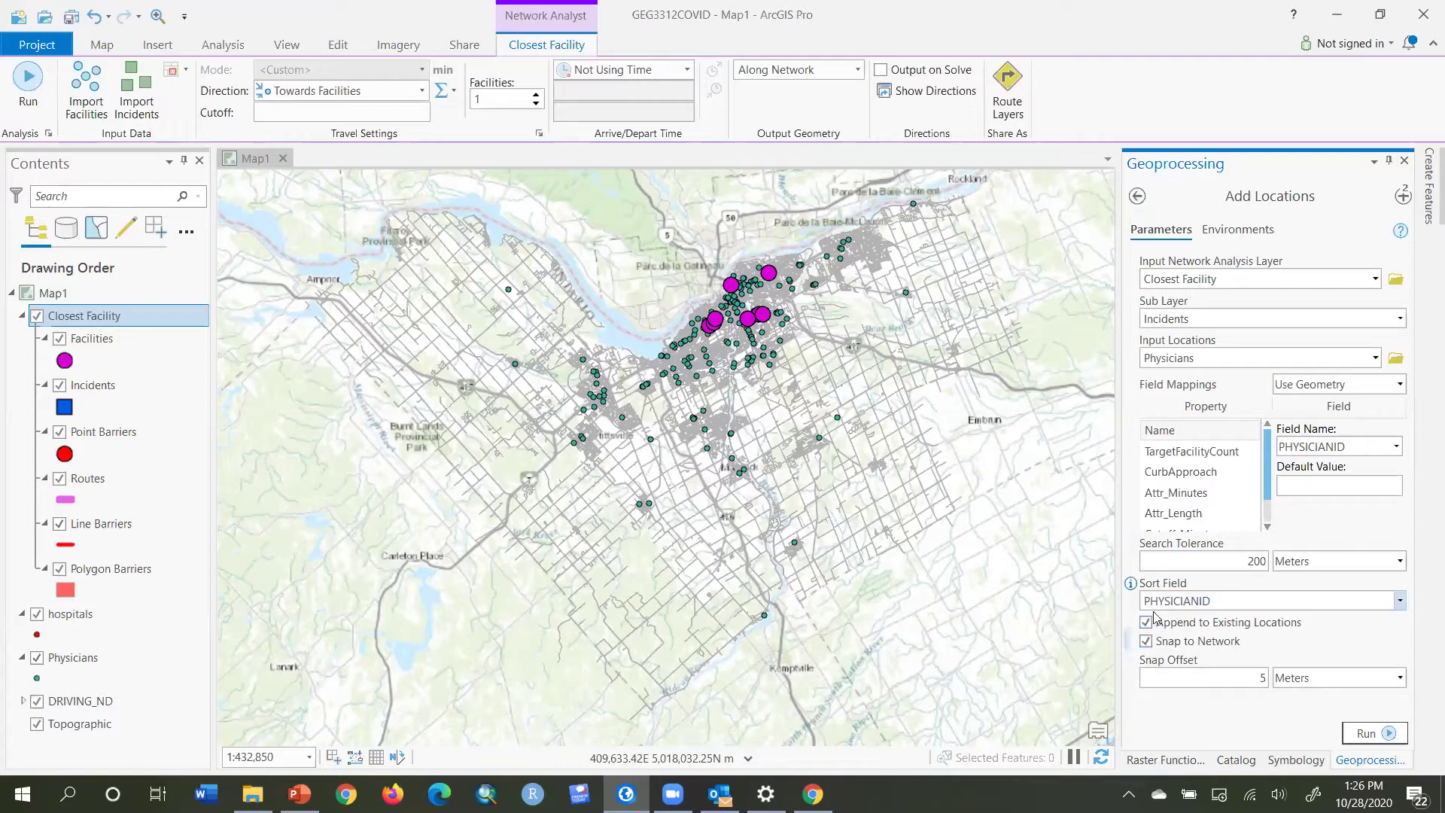
left_click(1394, 736)
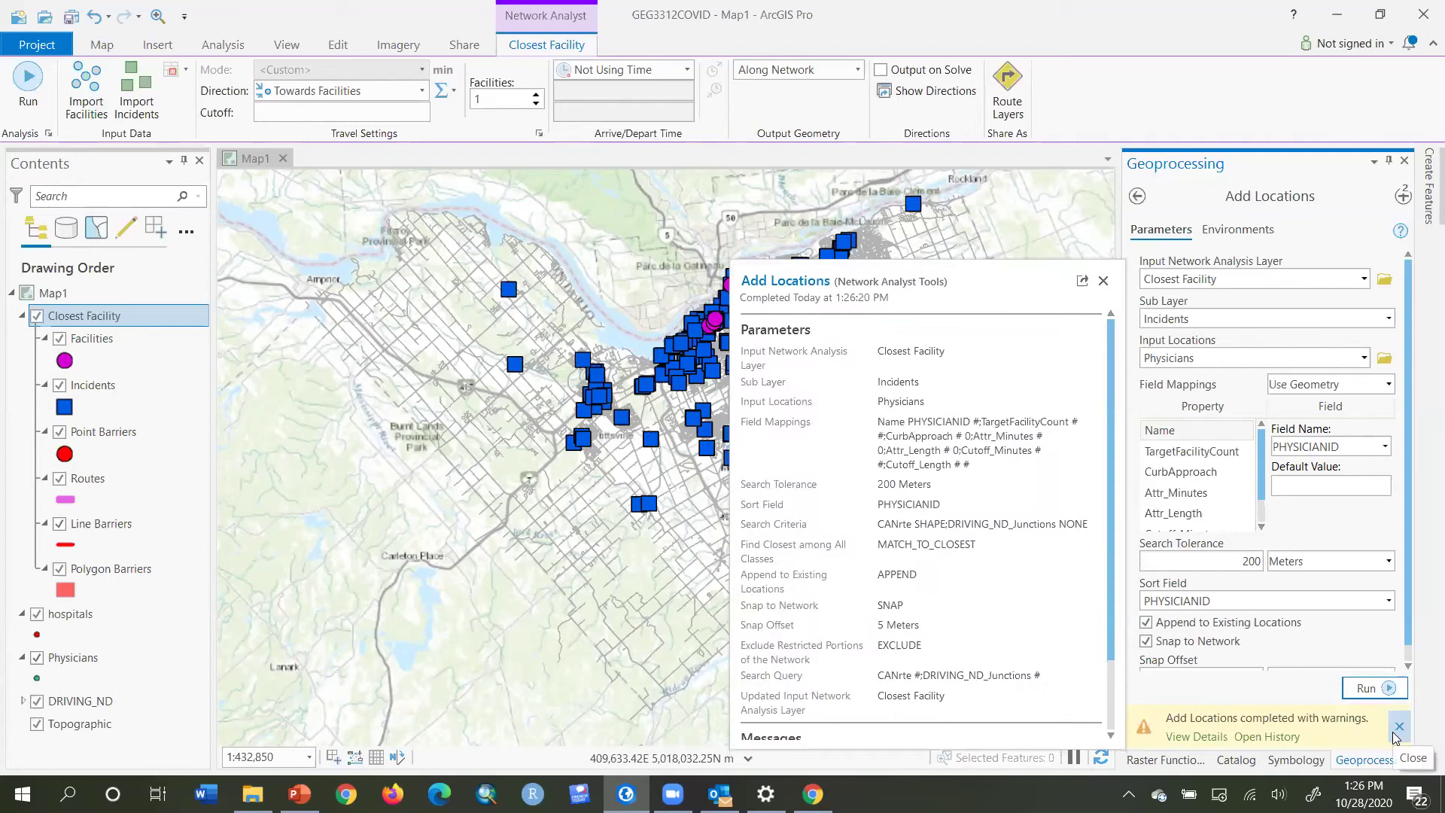
Read the messages in the details of the completed Add Locations run, and close the details
left_click(1199, 738)
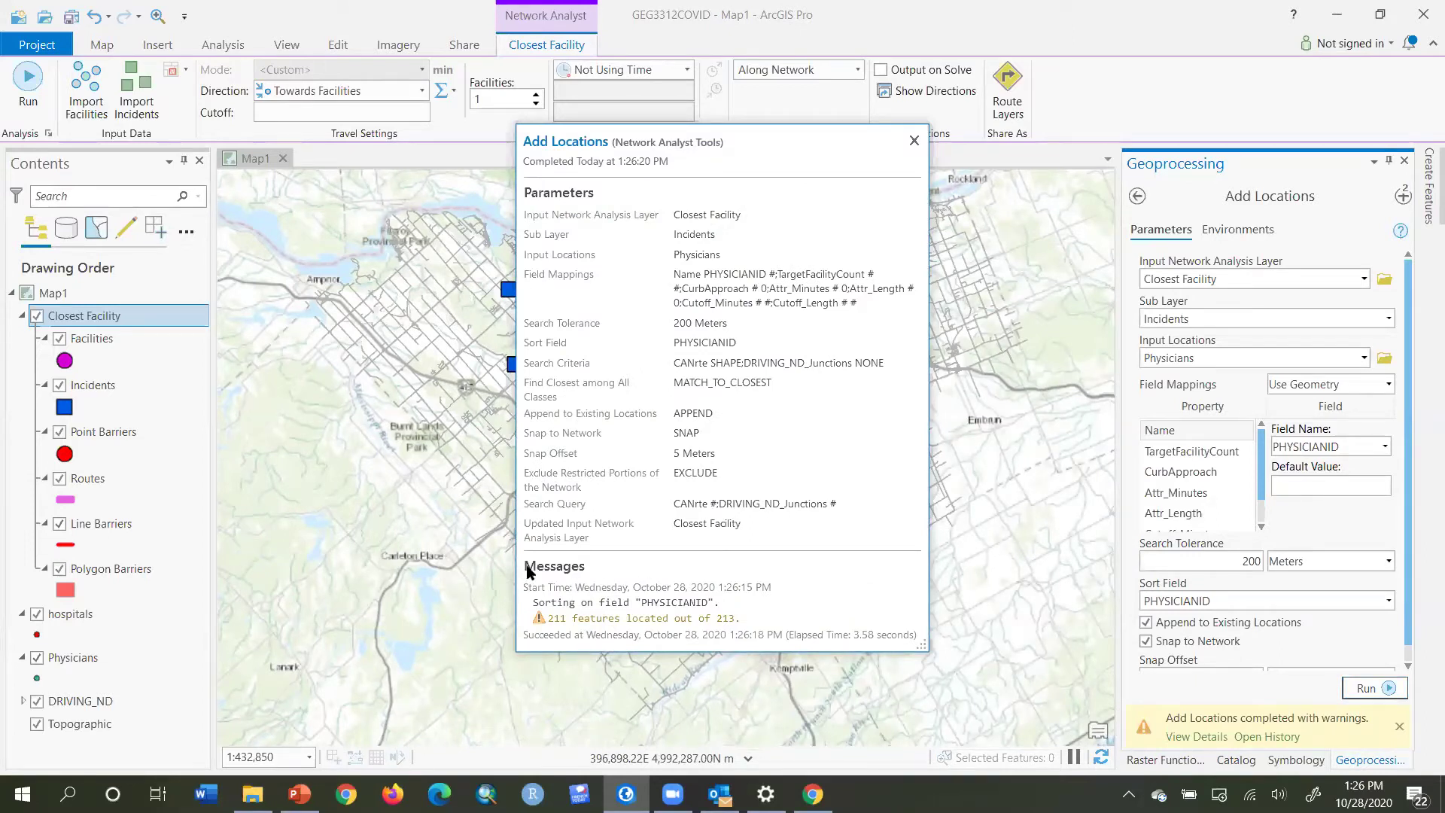
left_click_drag(580, 566, 673, 568)
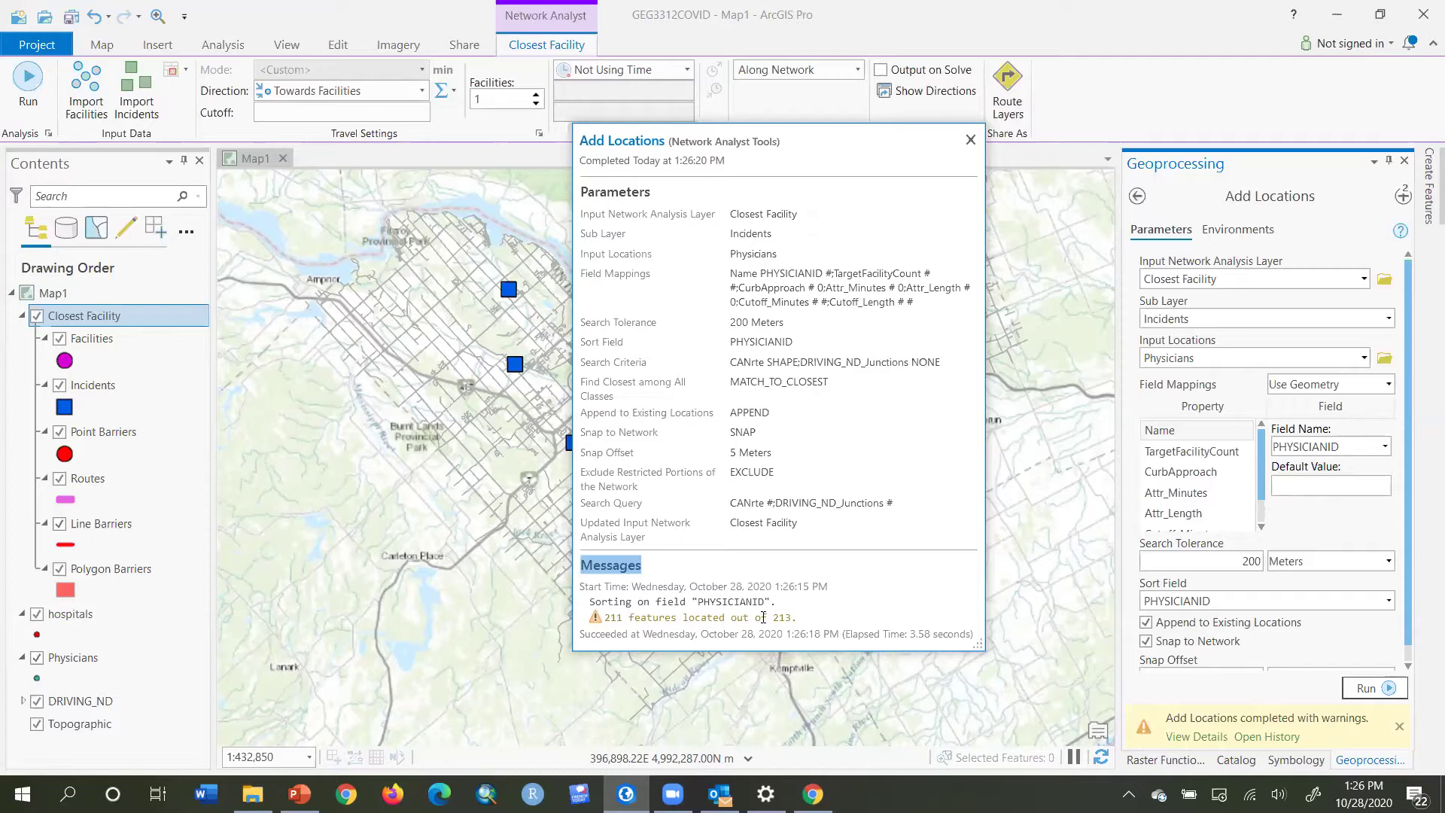
left_click(971, 141)
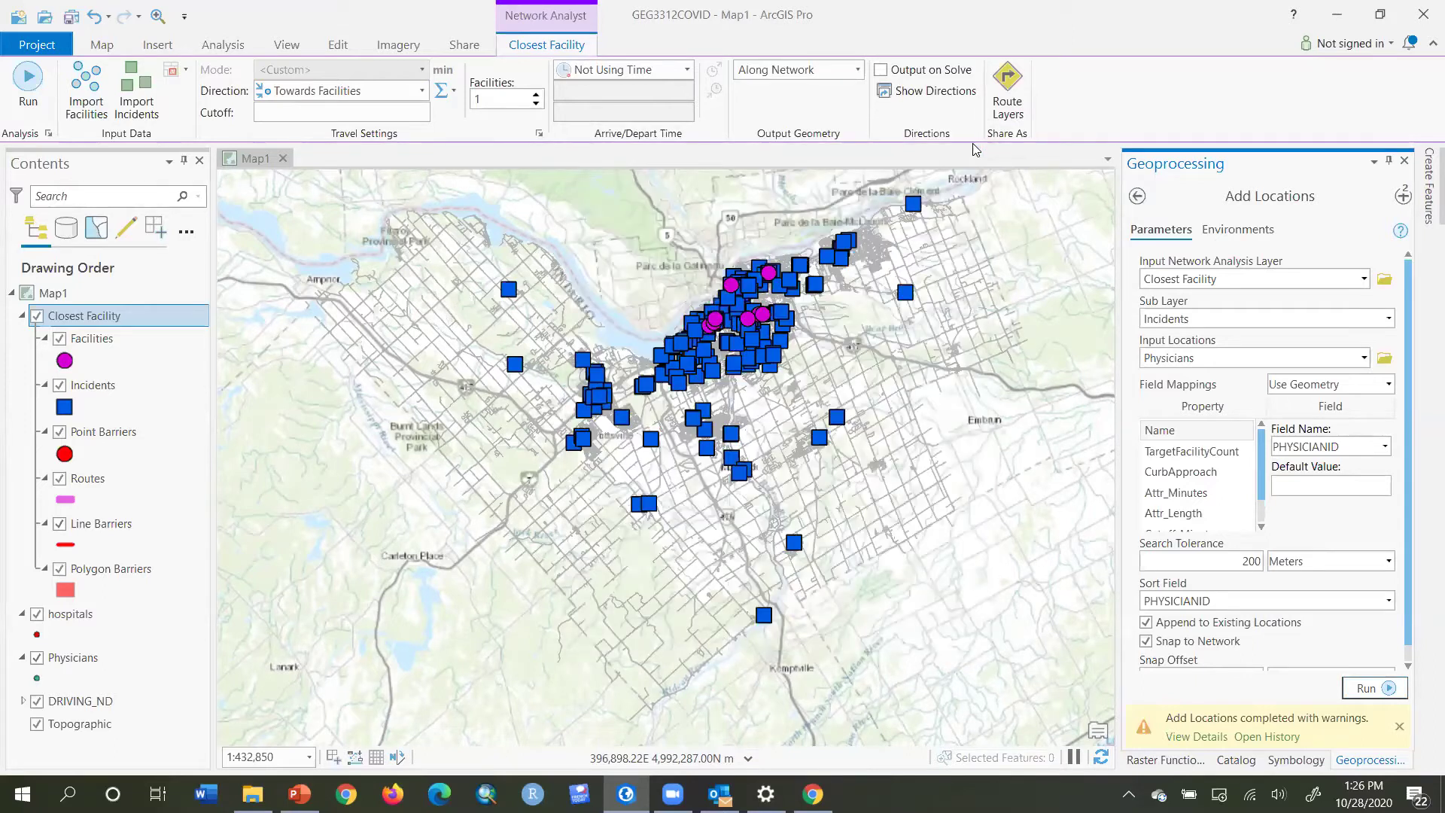
Open the Incidents attribute table and look through its records for incidents that were not located
left_click(87, 389)
right_click(88, 389)
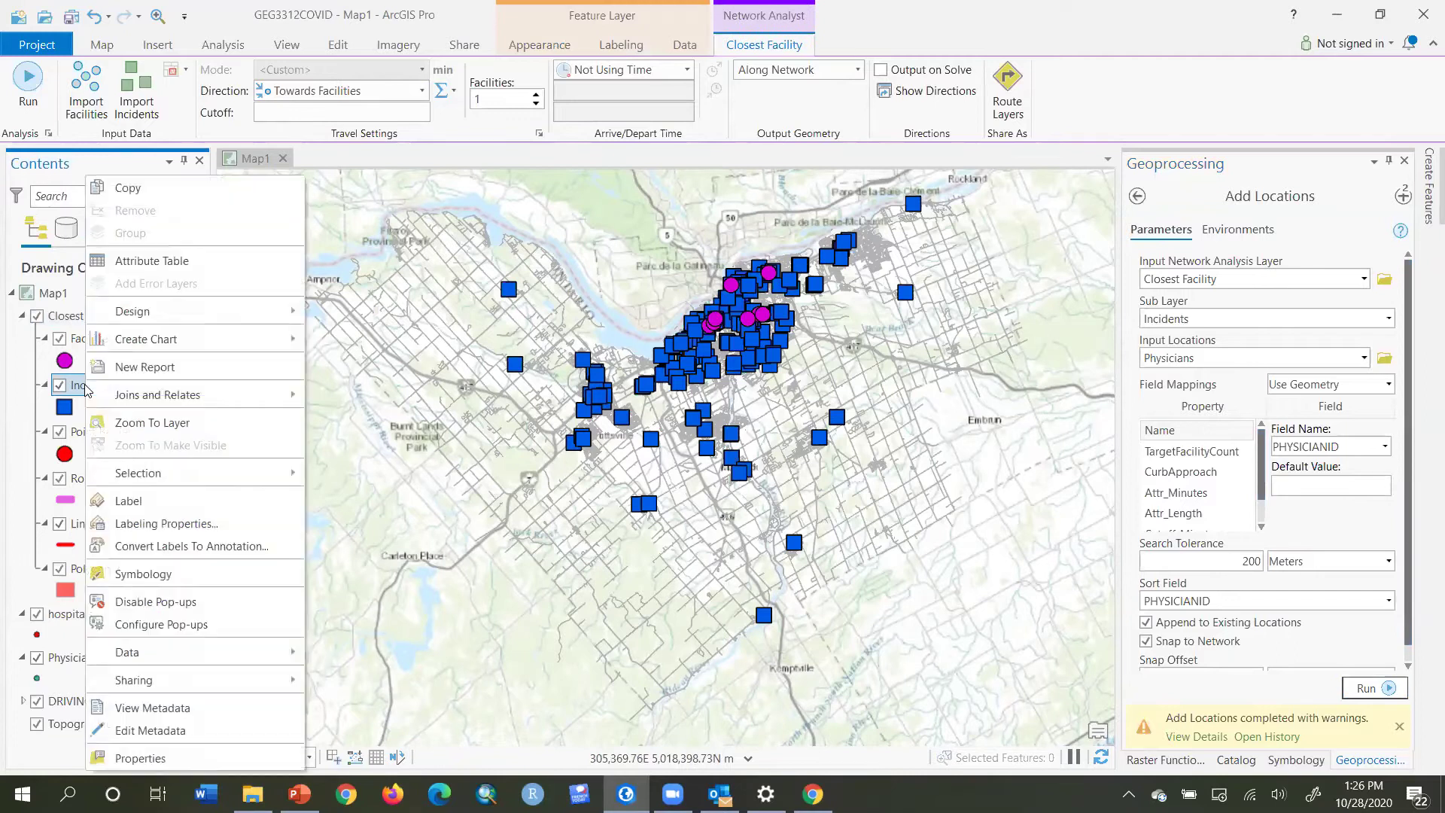
left_click(154, 261)
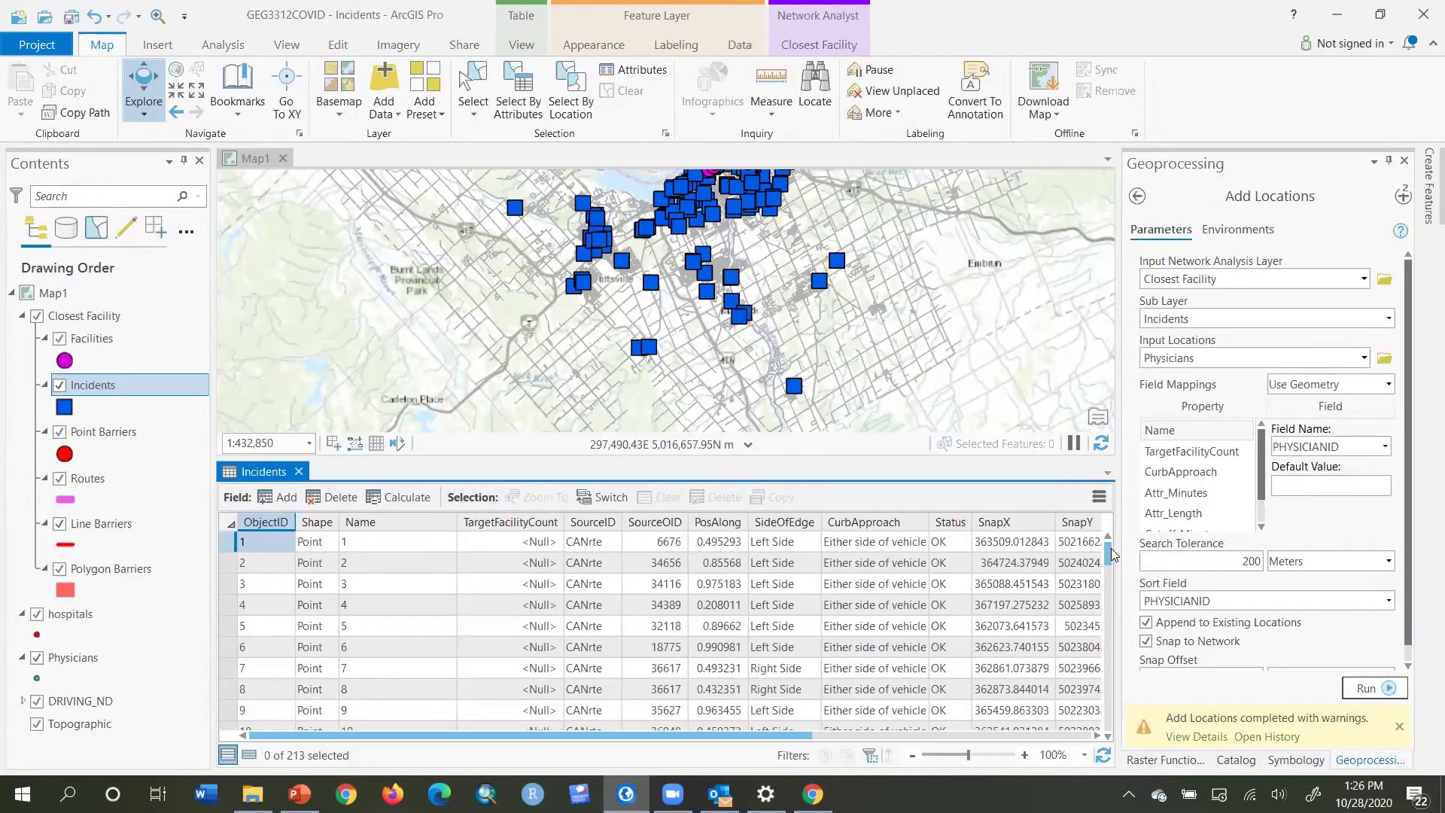
left_click_drag(1108, 557, 1108, 723)
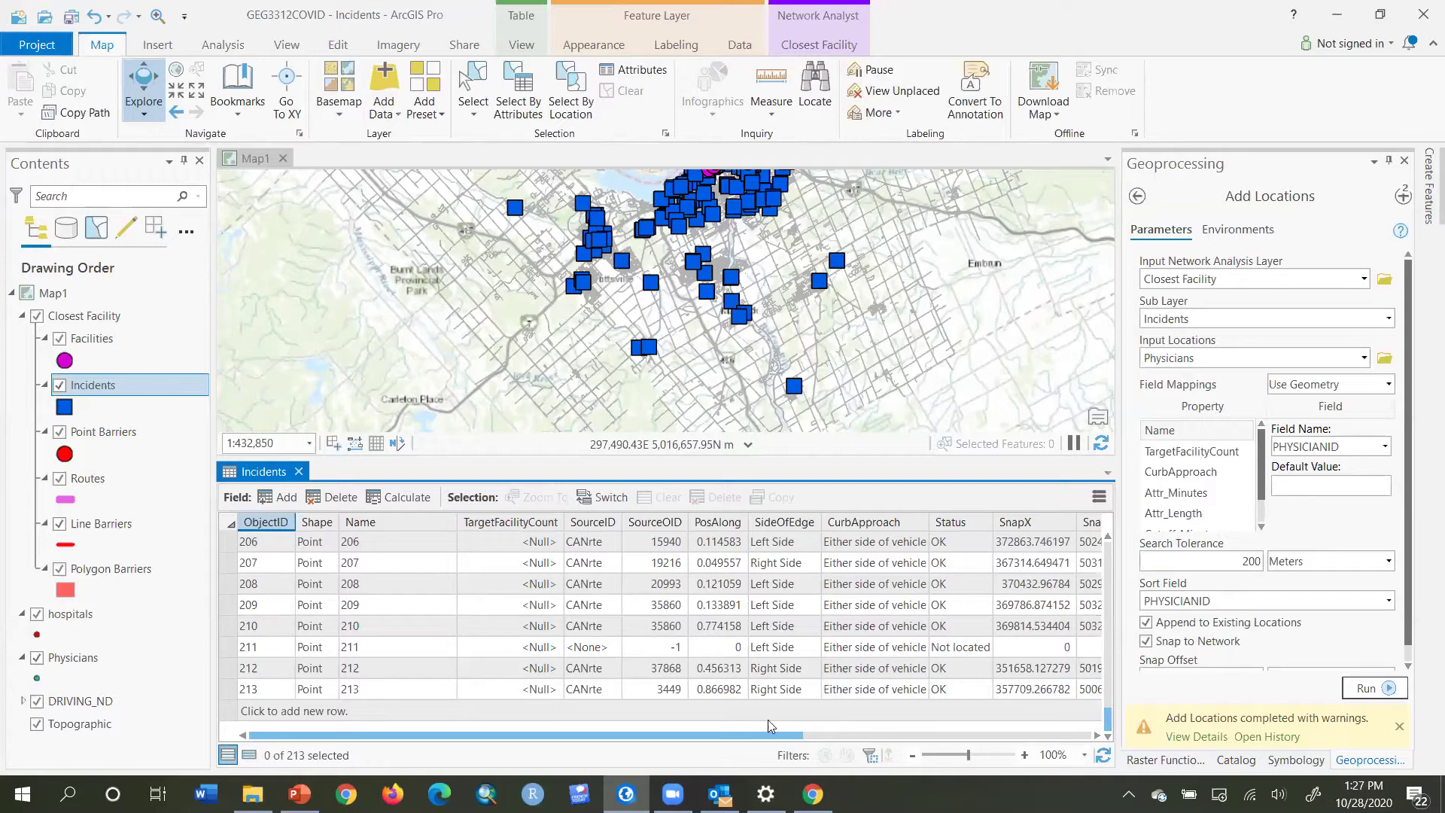
Select the not-located incident 211 in the table, flash it and zoom the map to it
left_click(227, 649)
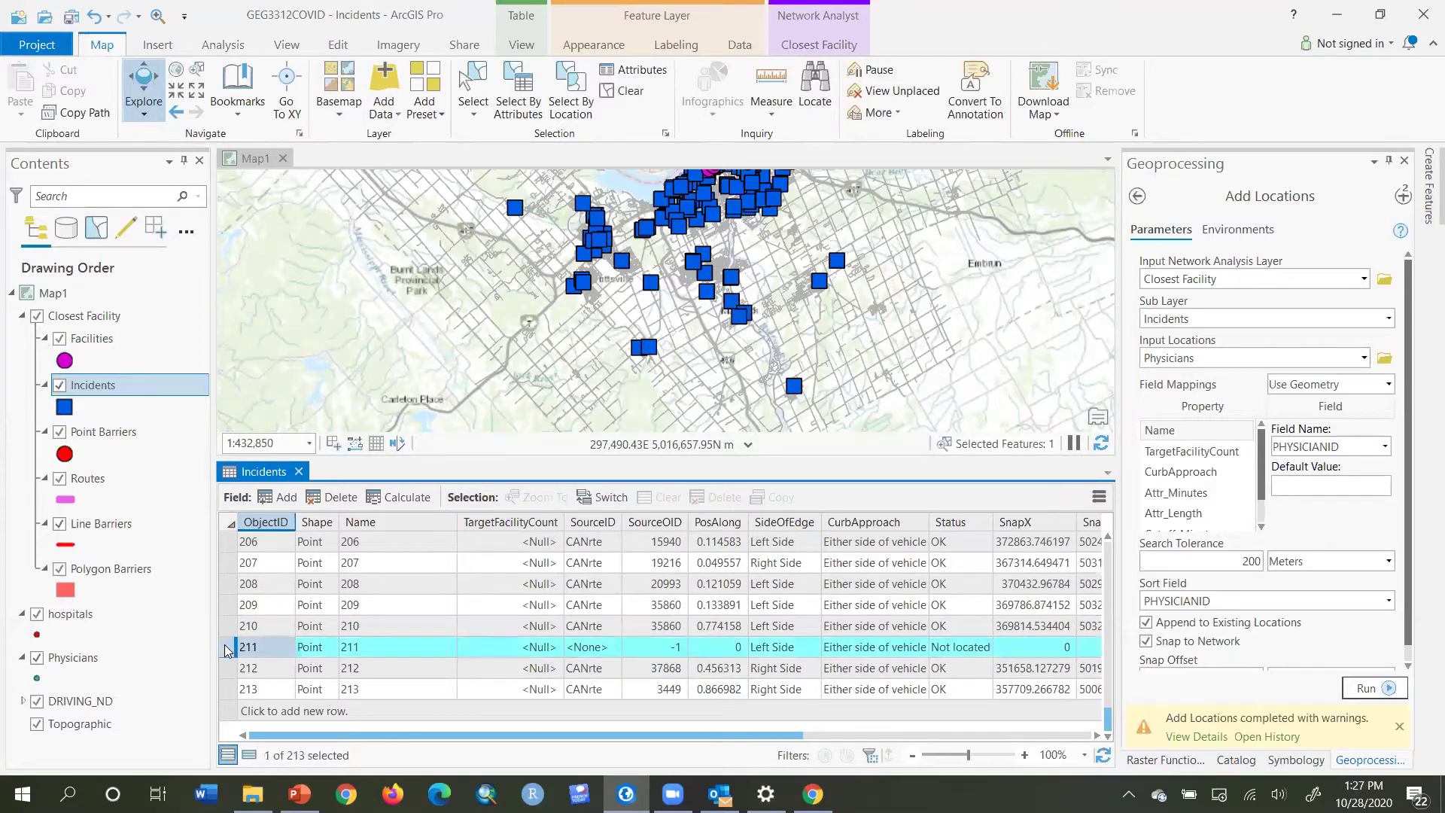
right_click(226, 650)
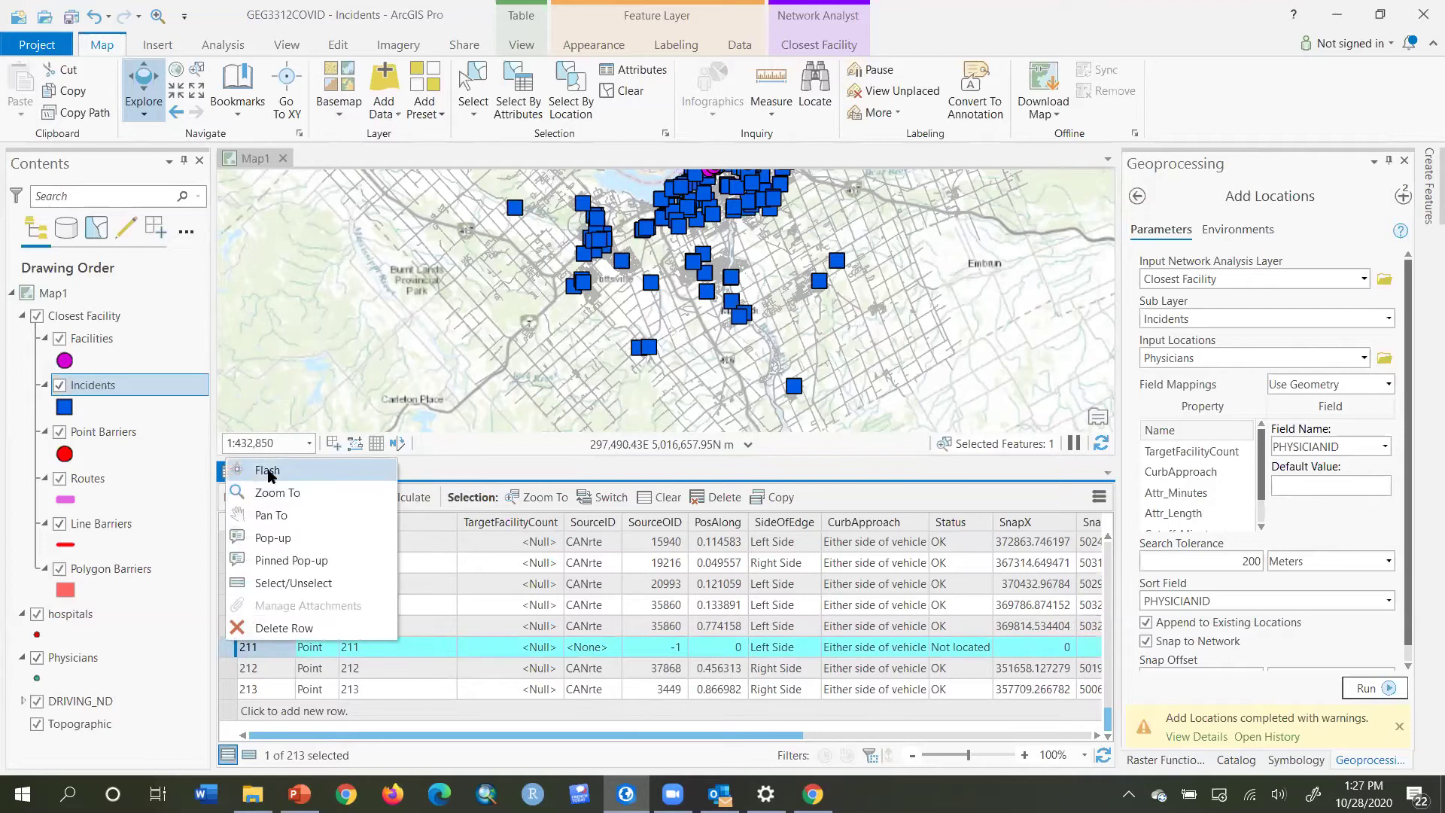
left_click(268, 473)
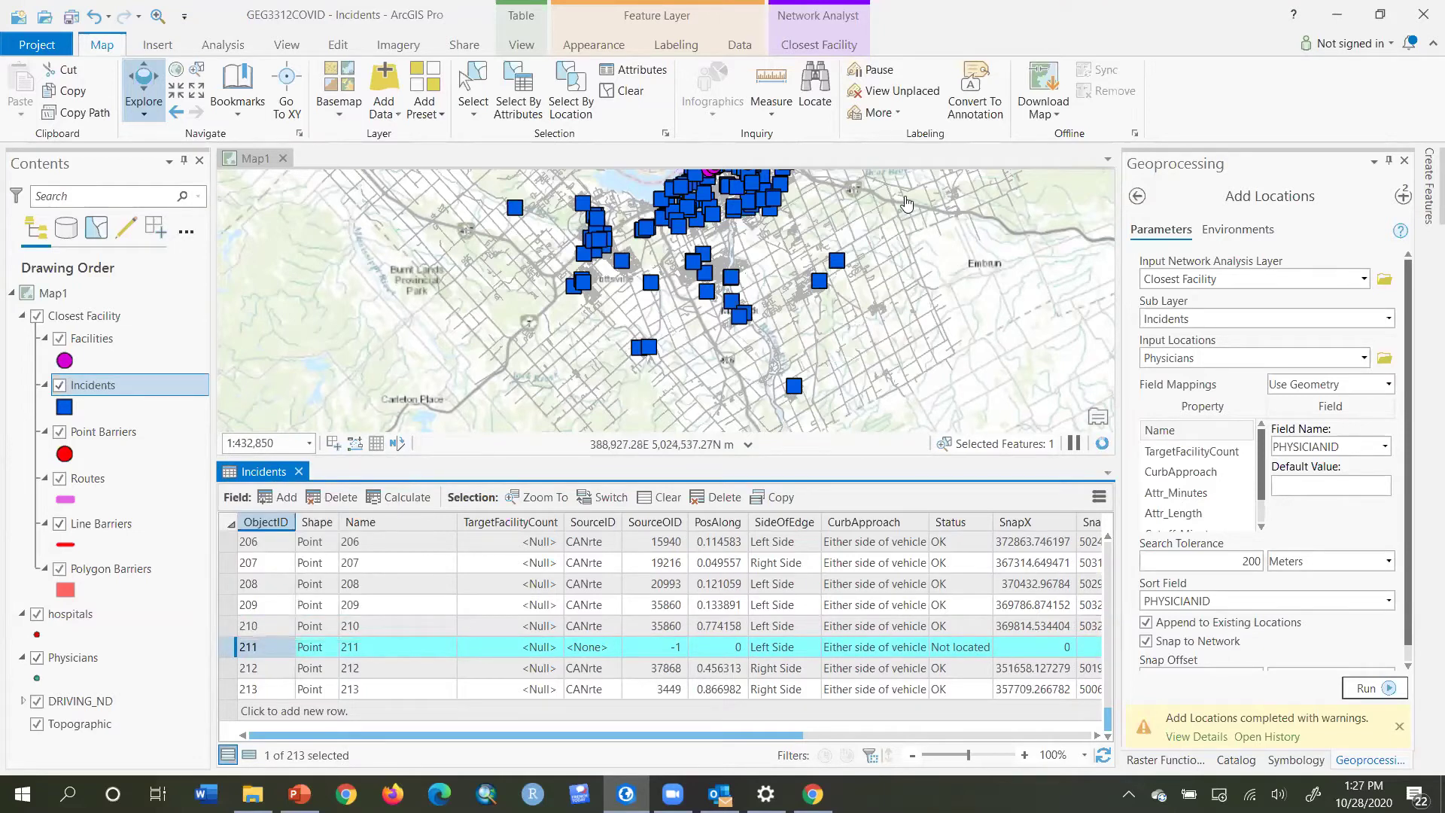
left_click_drag(782, 336, 647, 410)
right_click(230, 649)
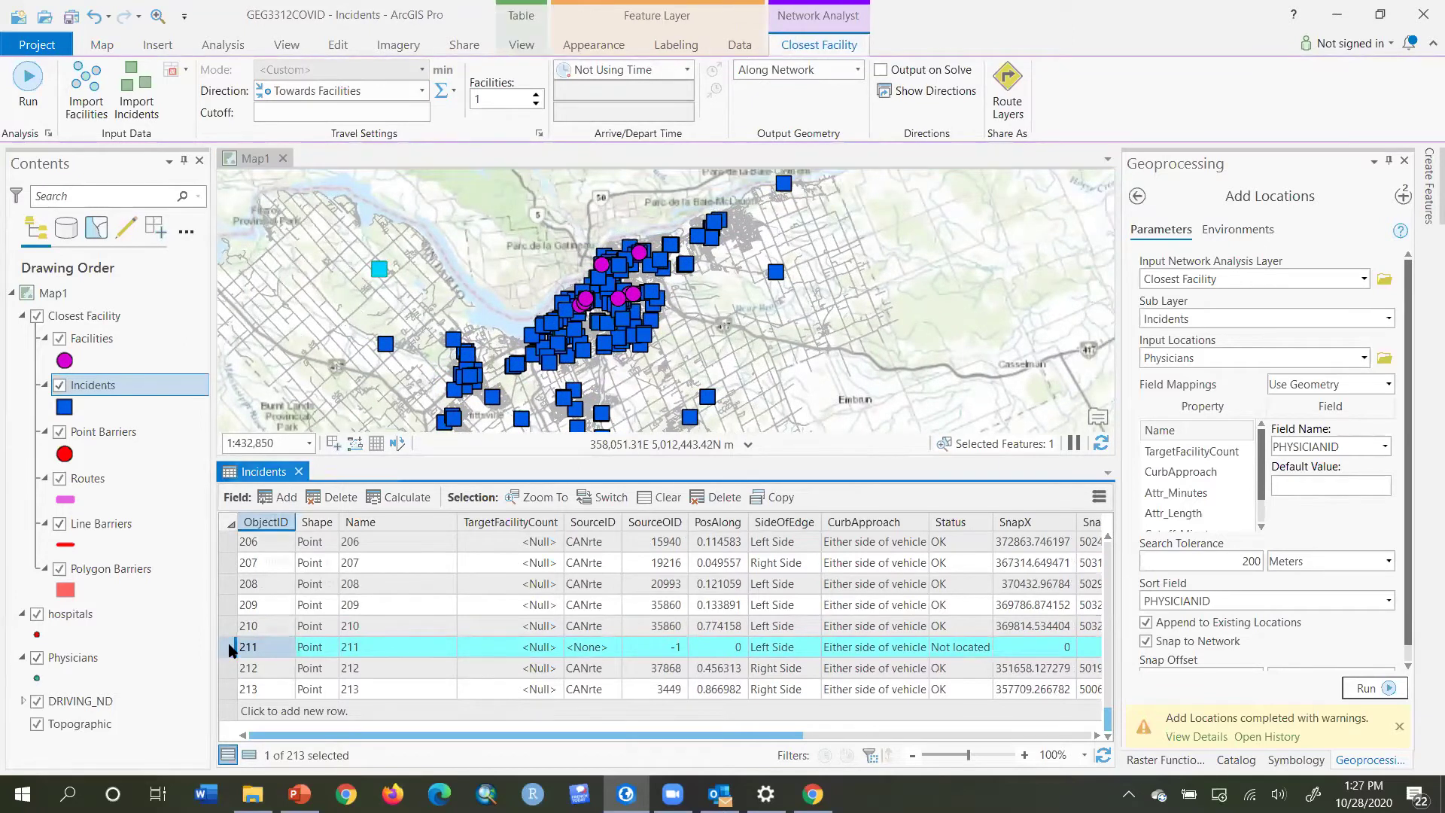
left_click(280, 493)
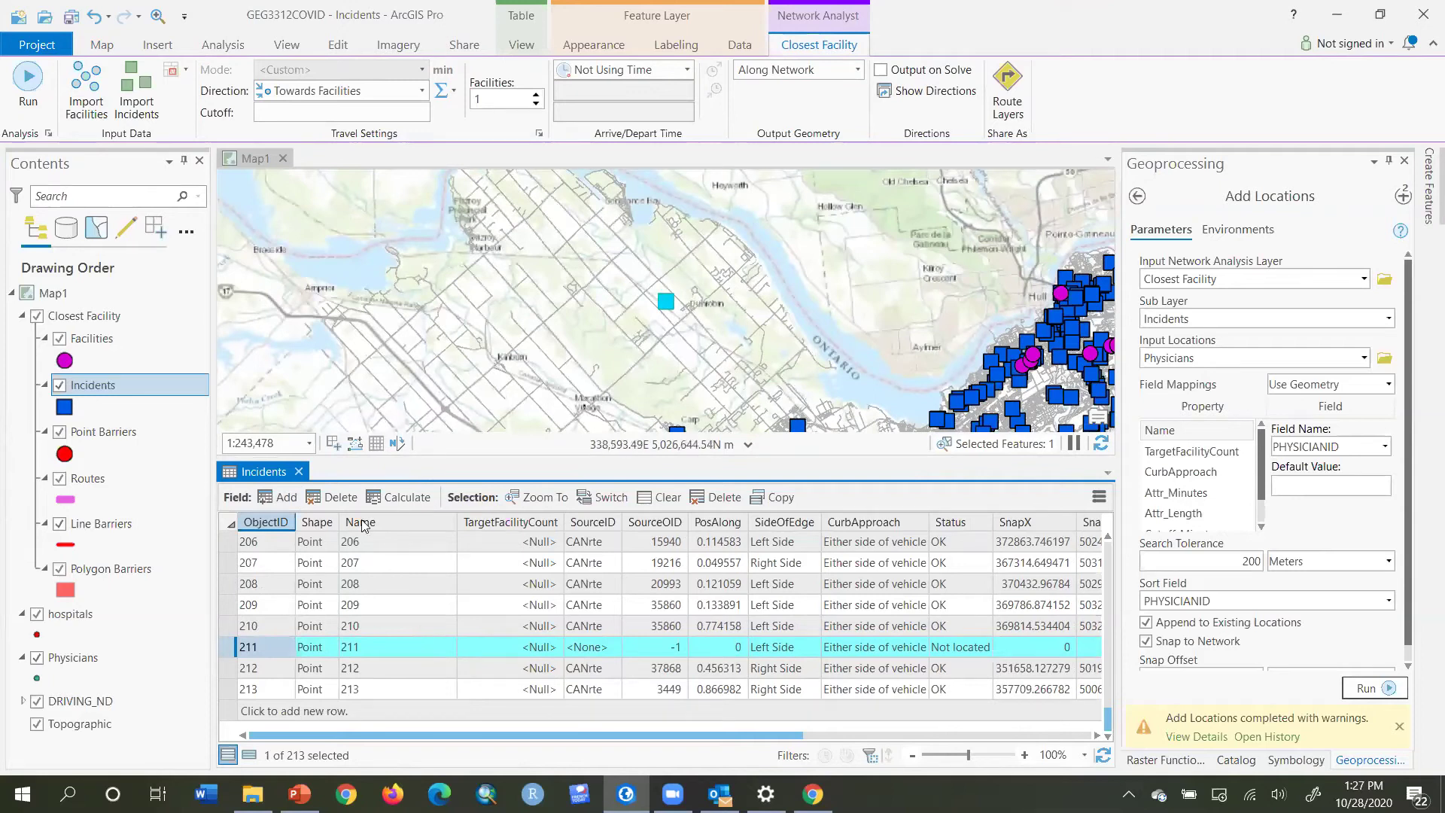
left_click(662, 357)
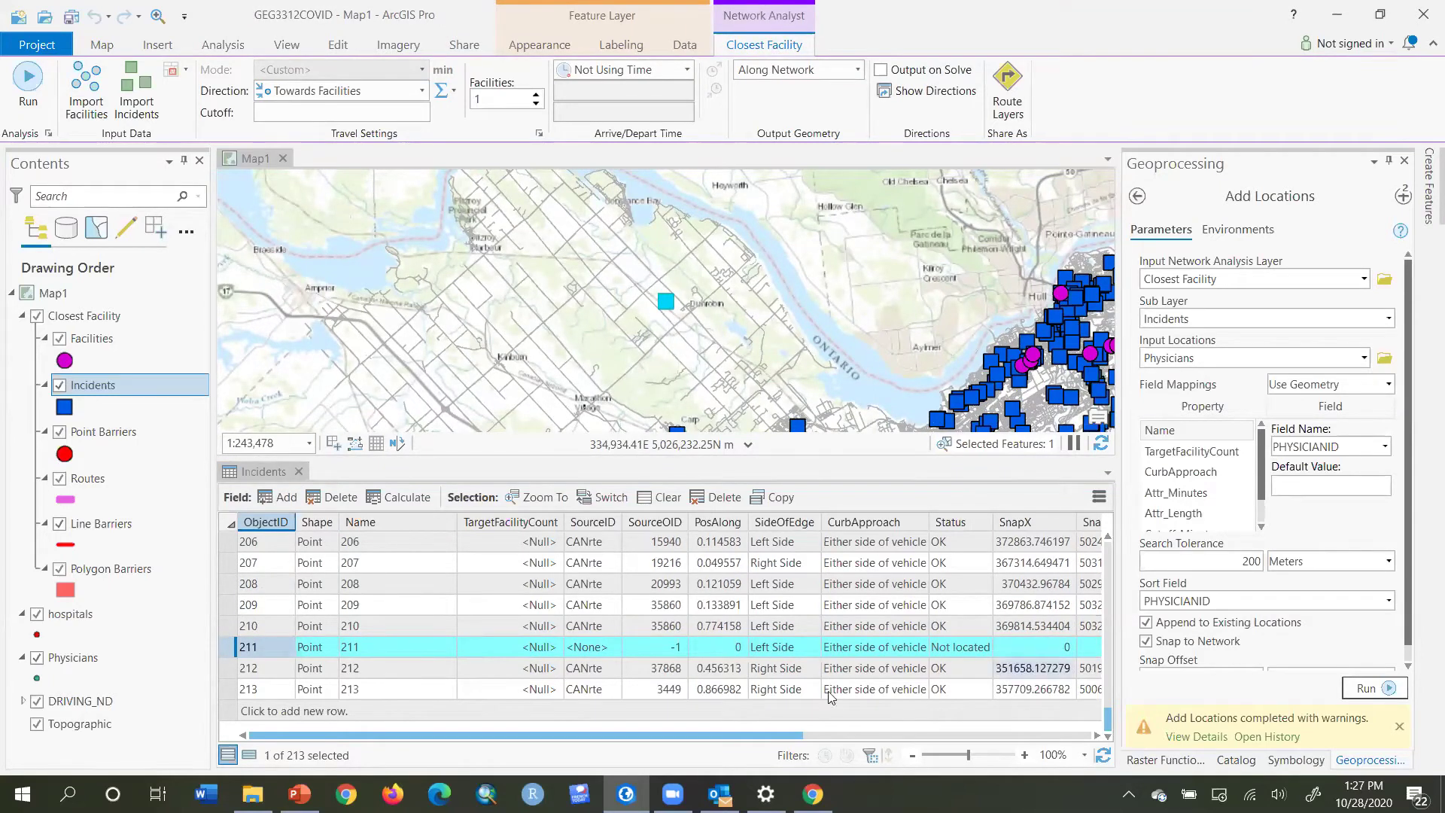
Sort the Incidents table by SnapX in ascending order and select the two records with the status Not located
left_click_drag(736, 733, 914, 722)
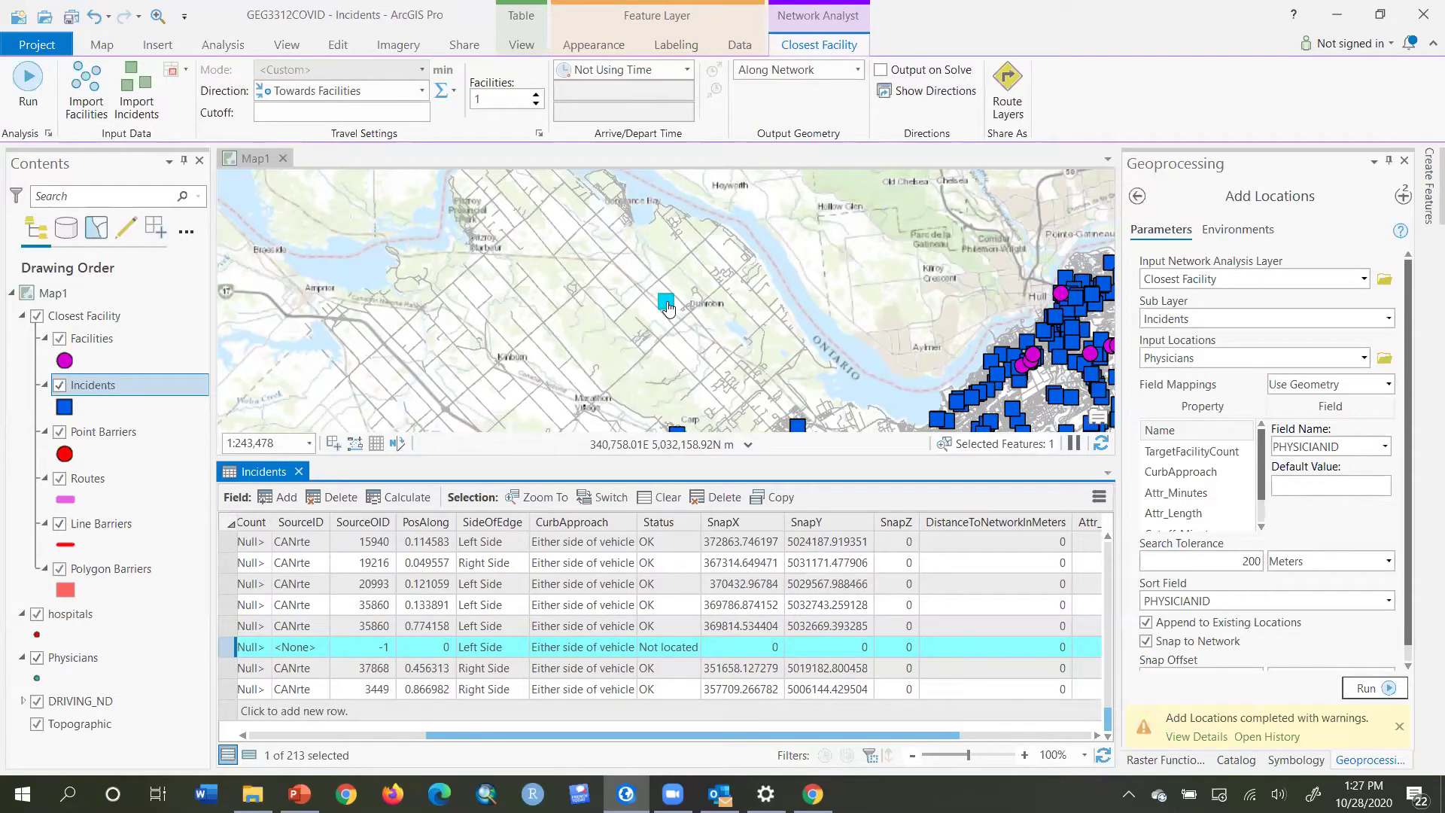
right_click(753, 520)
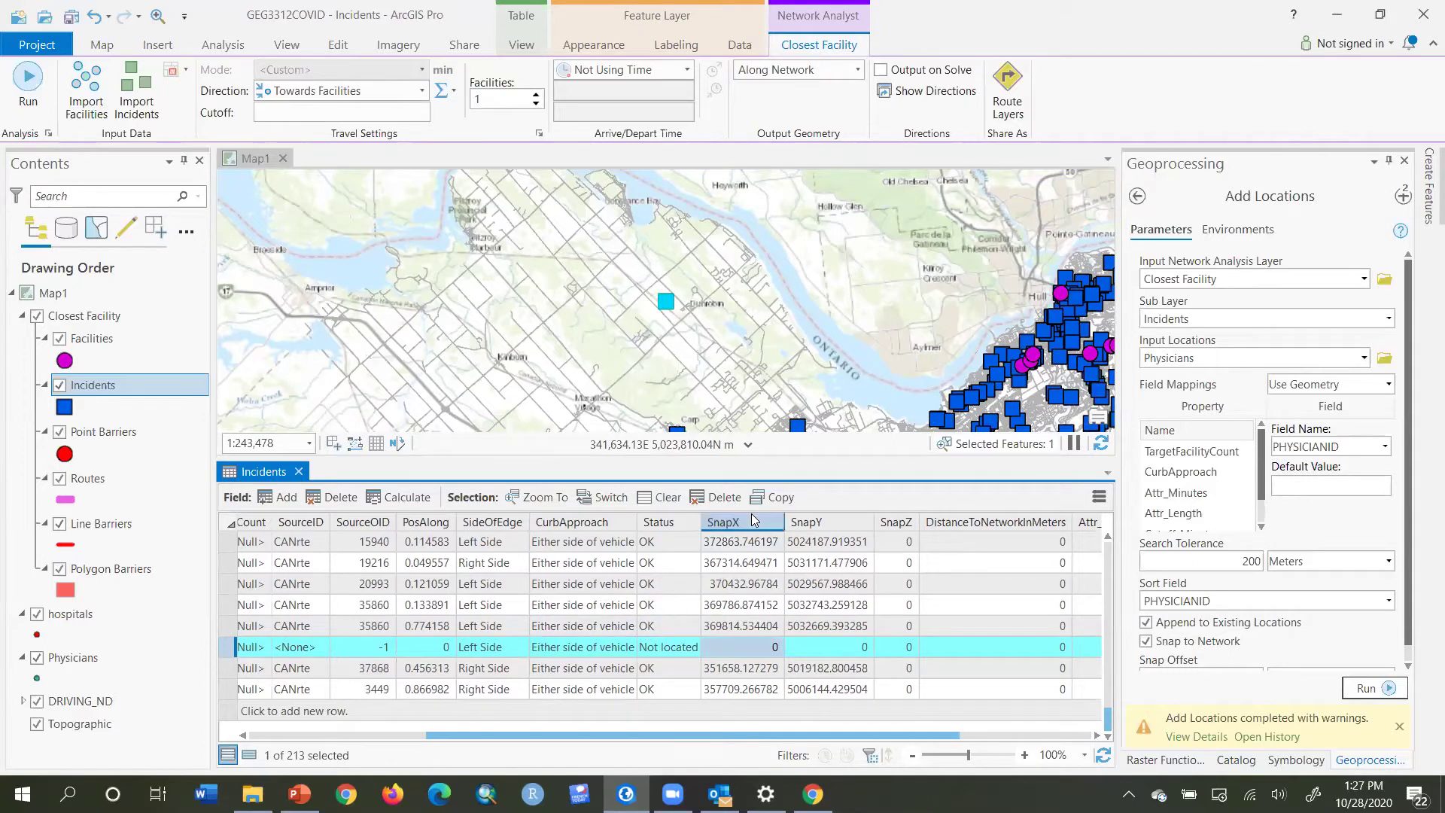
key("Return")
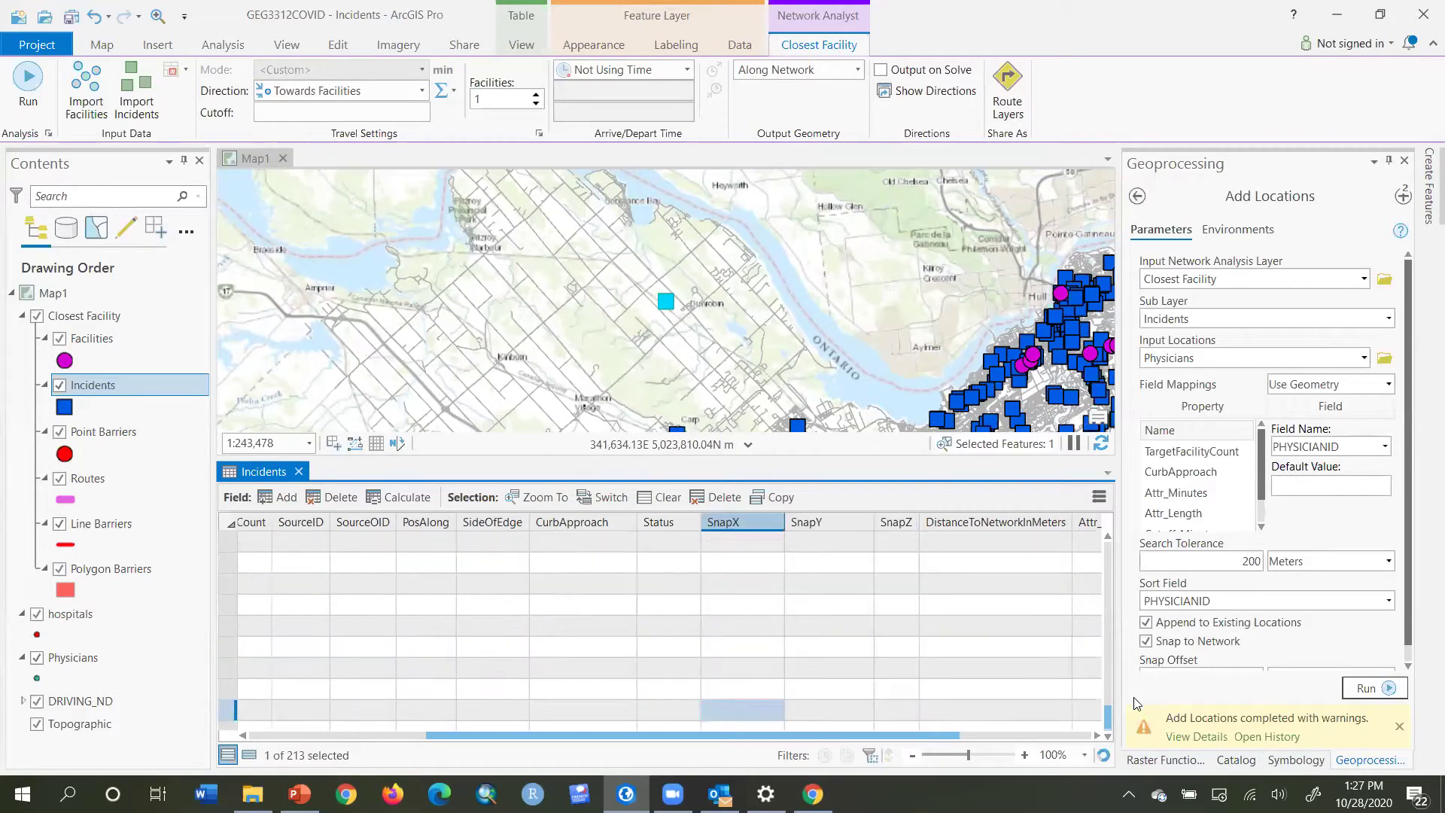
left_click_drag(1108, 722, 1108, 544)
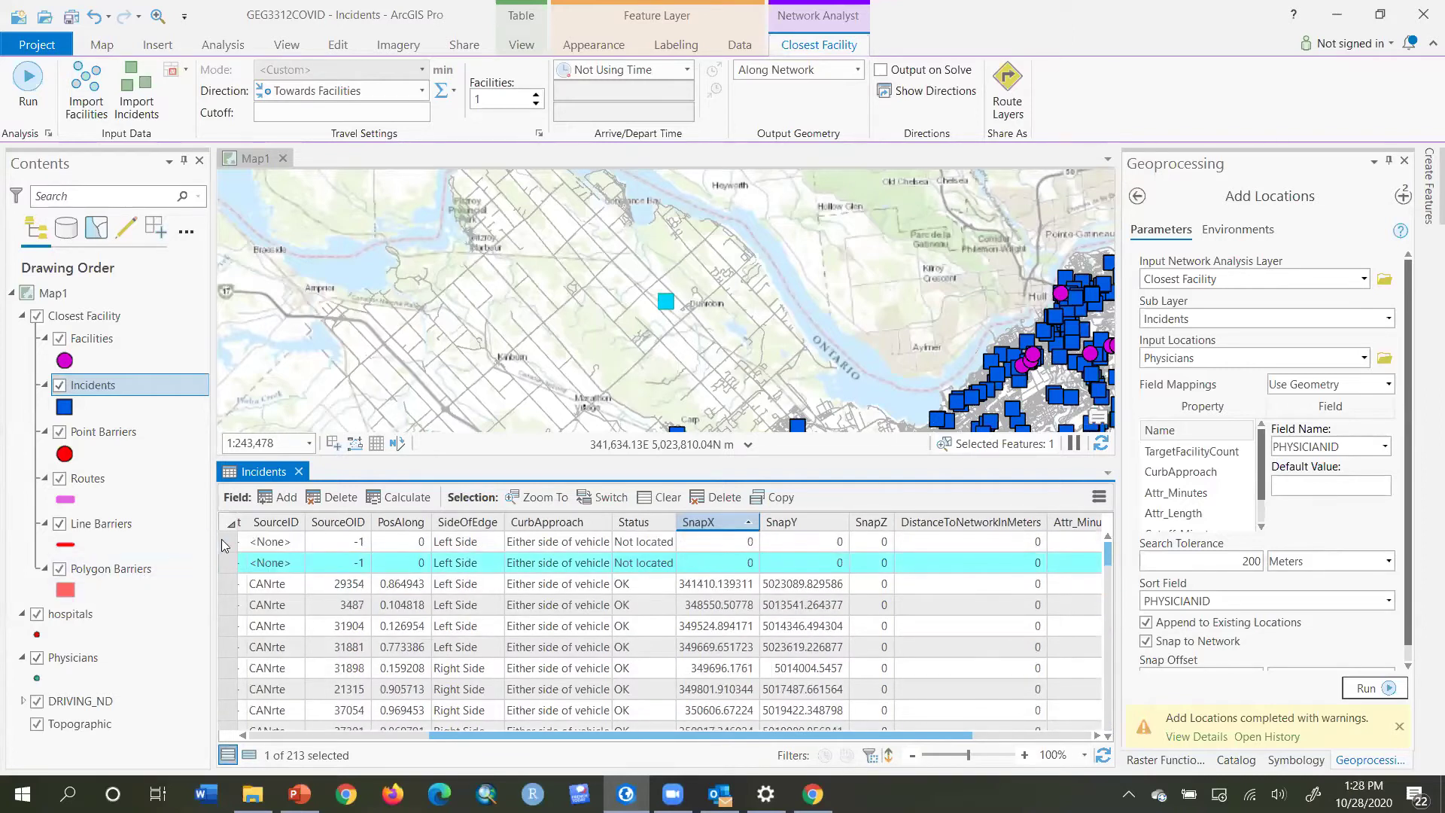
left_click_drag(228, 542, 230, 561)
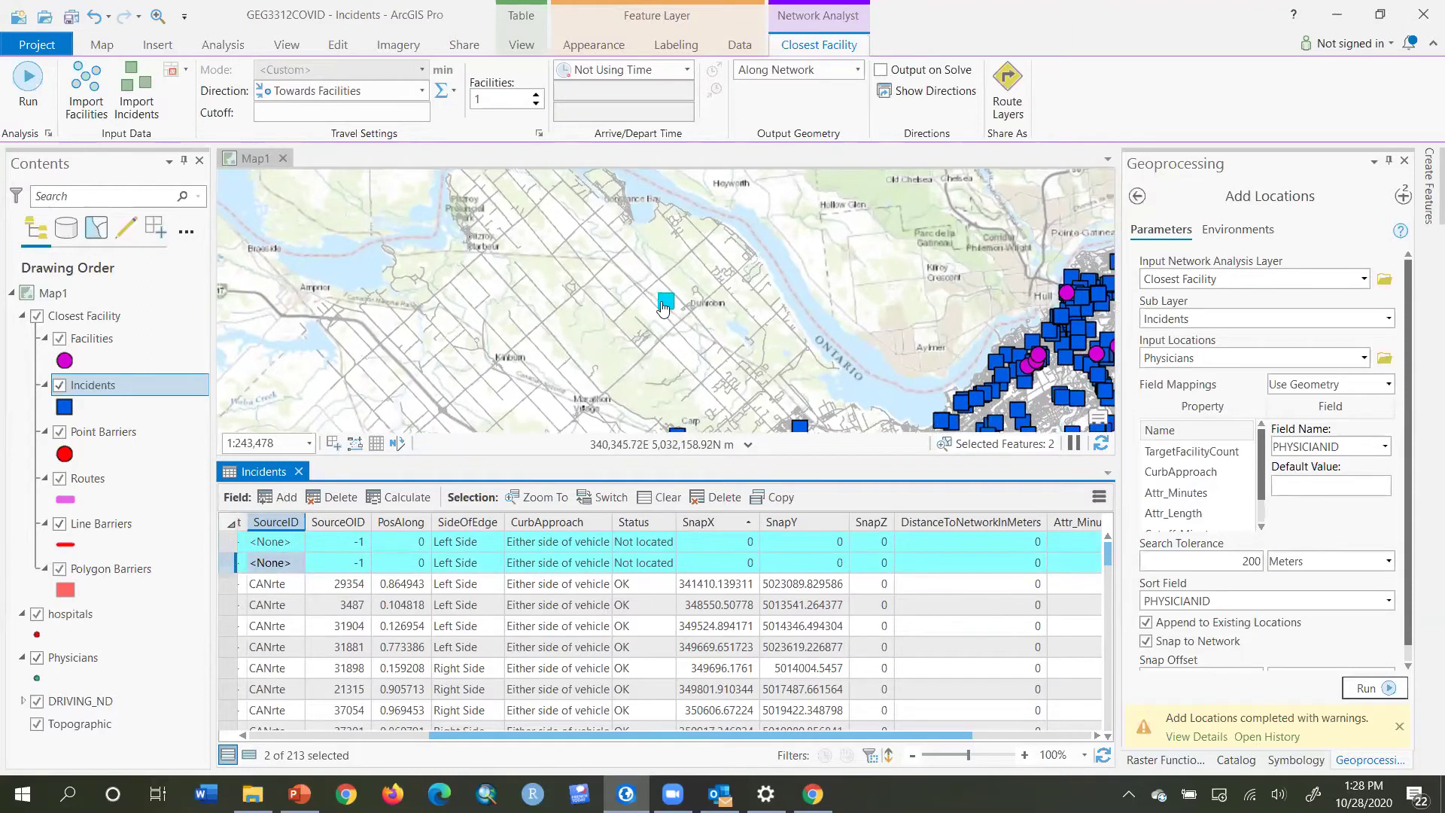
Measure the metric distances from the highlighted not-located incident to the nearby roads on either side
scroll(662, 307, "up", 5)
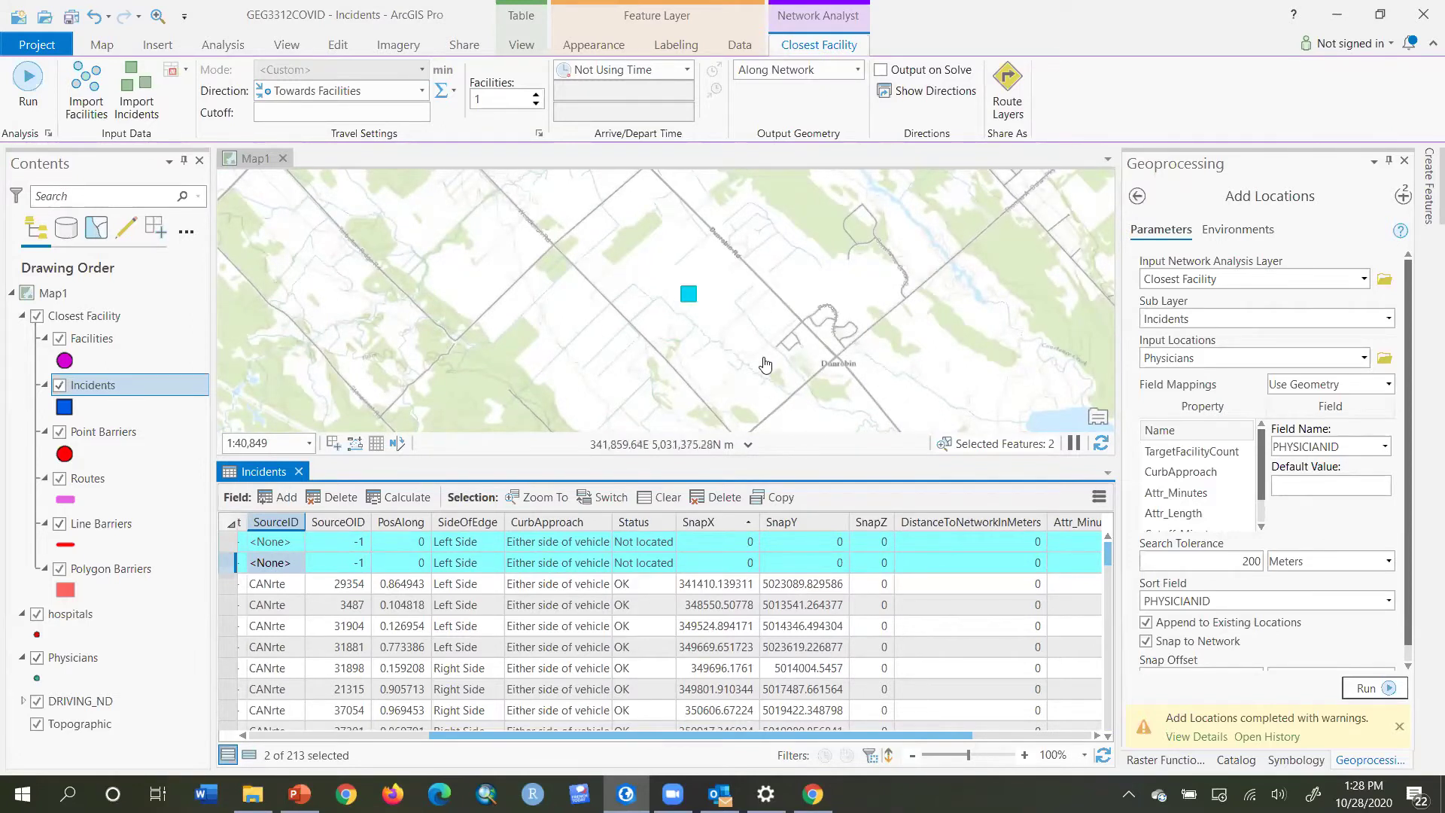
left_click(104, 45)
left_click(771, 82)
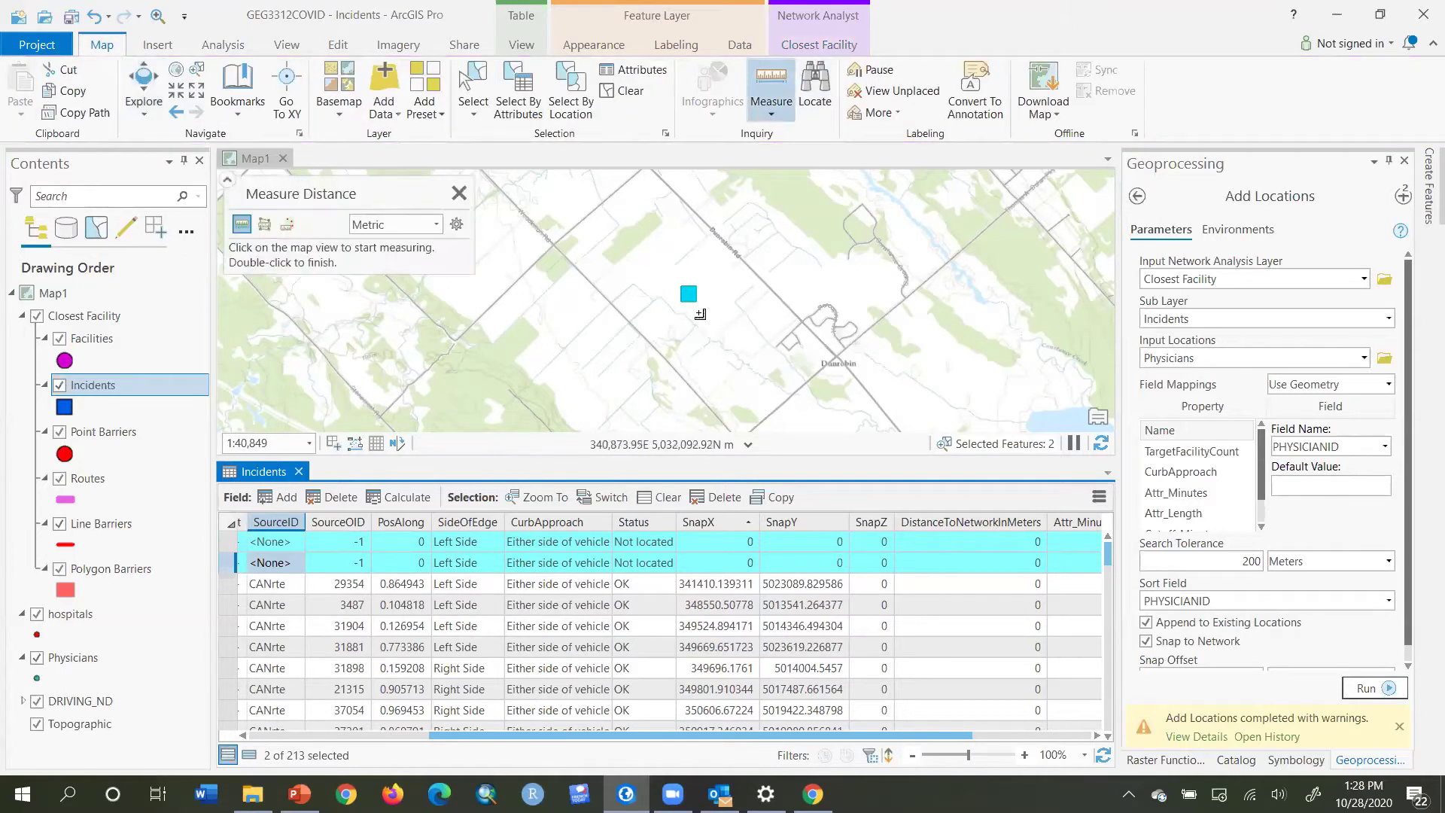
left_click(688, 294)
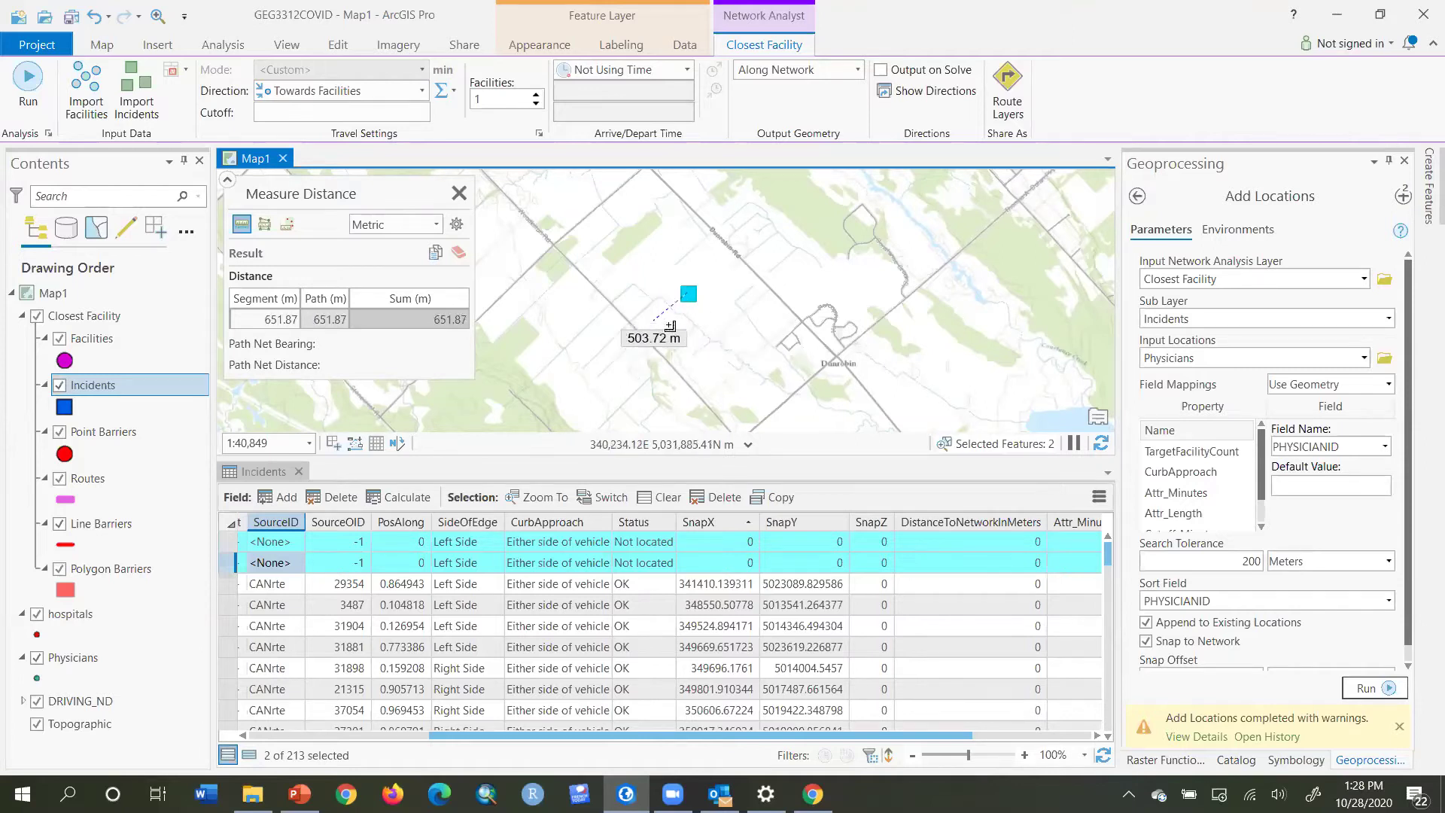
left_click(737, 249)
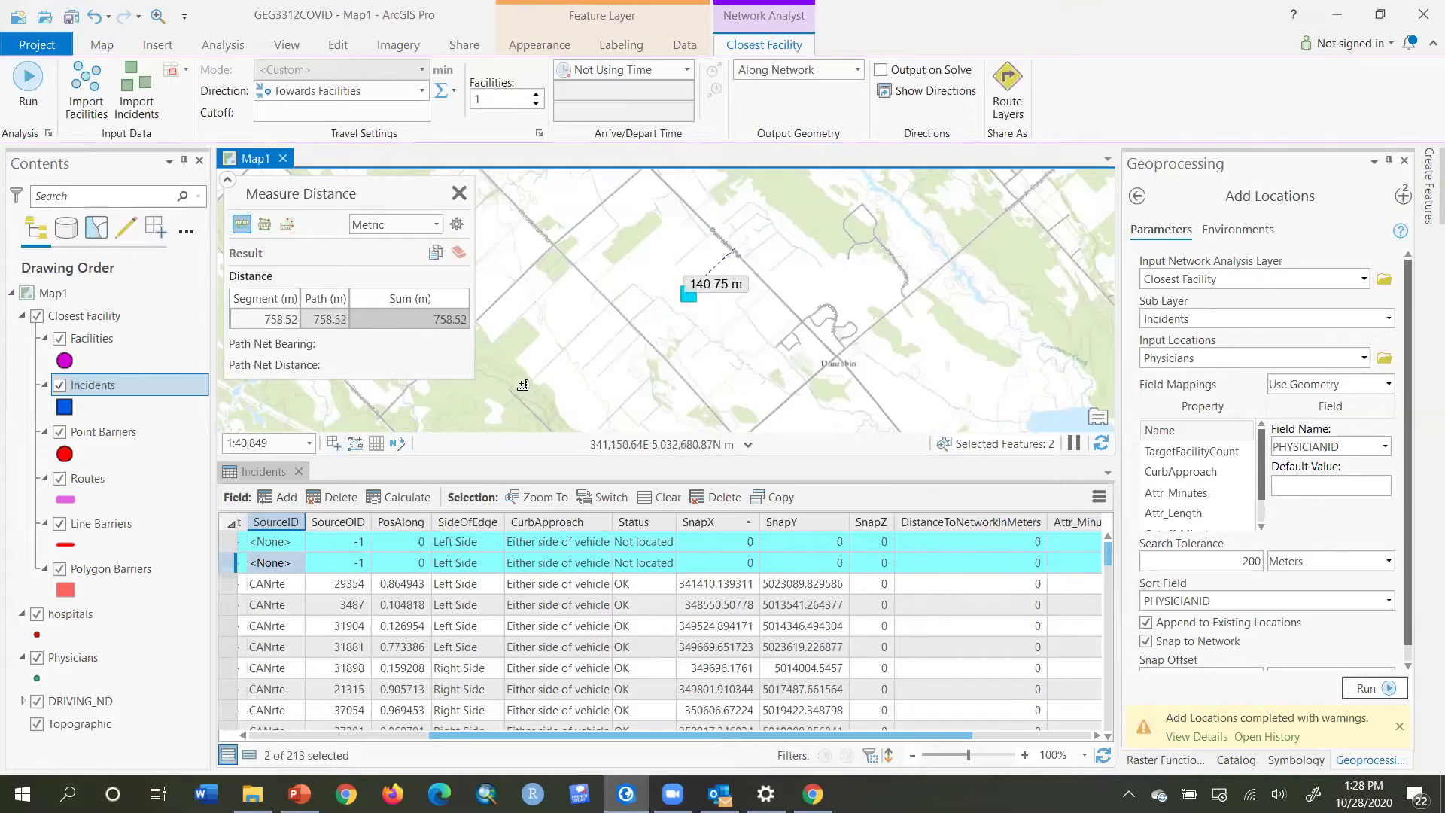
Zoom the map to each of the two not-located incidents in turn, ending on the first record in the Incidents table
left_click(226, 566)
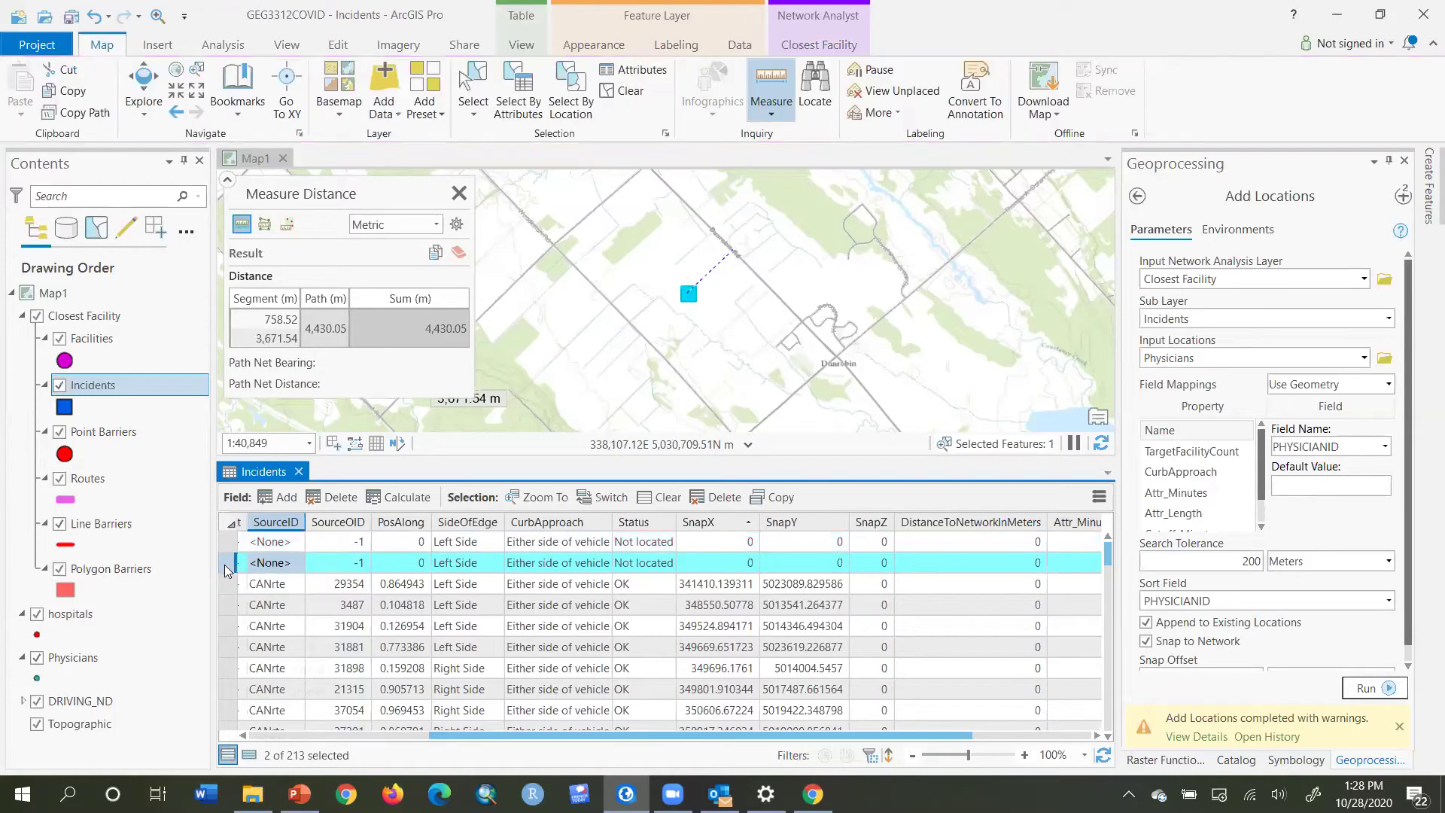
right_click(227, 564)
left_click(264, 606)
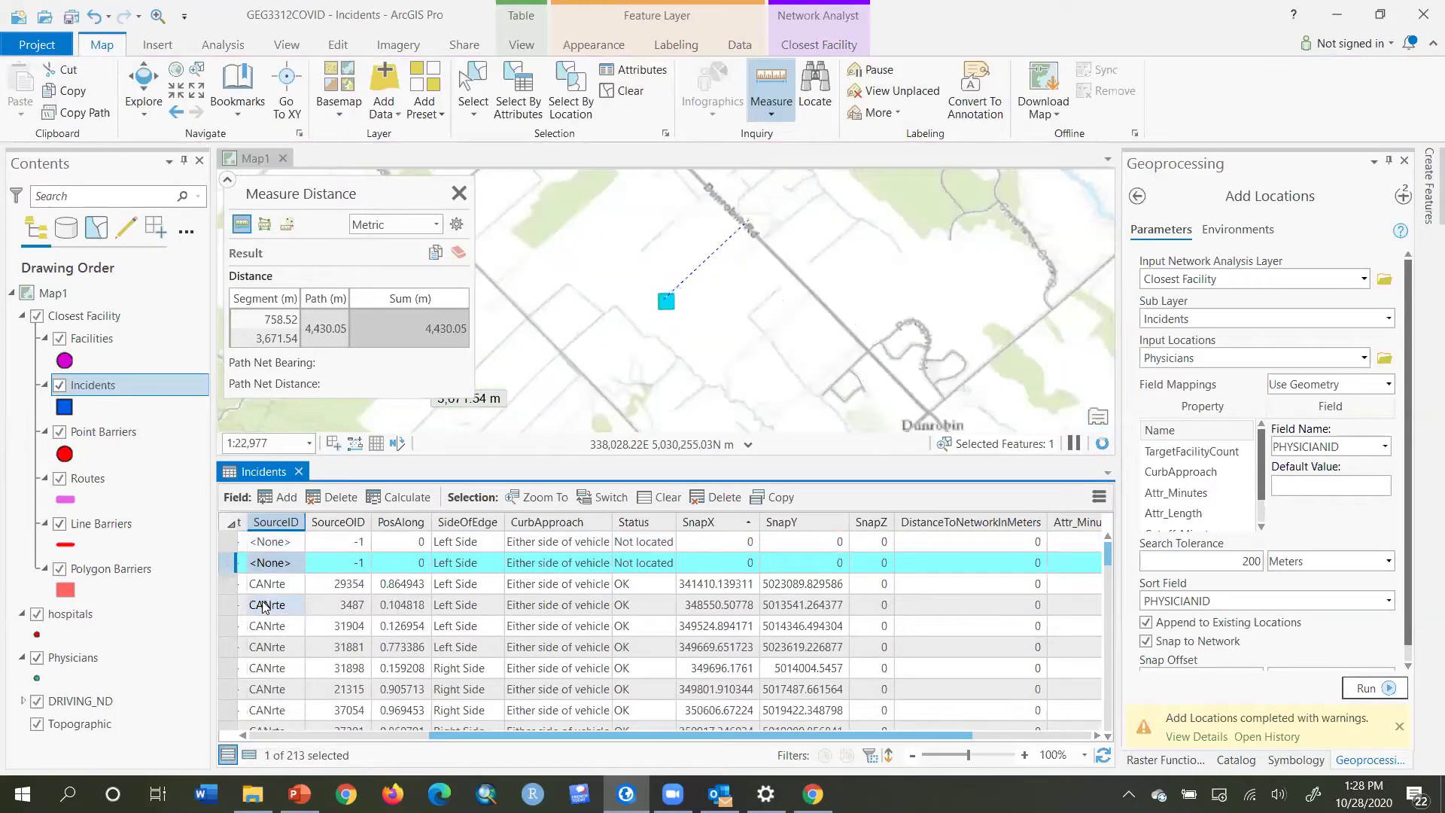
left_click(231, 544)
right_click(232, 546)
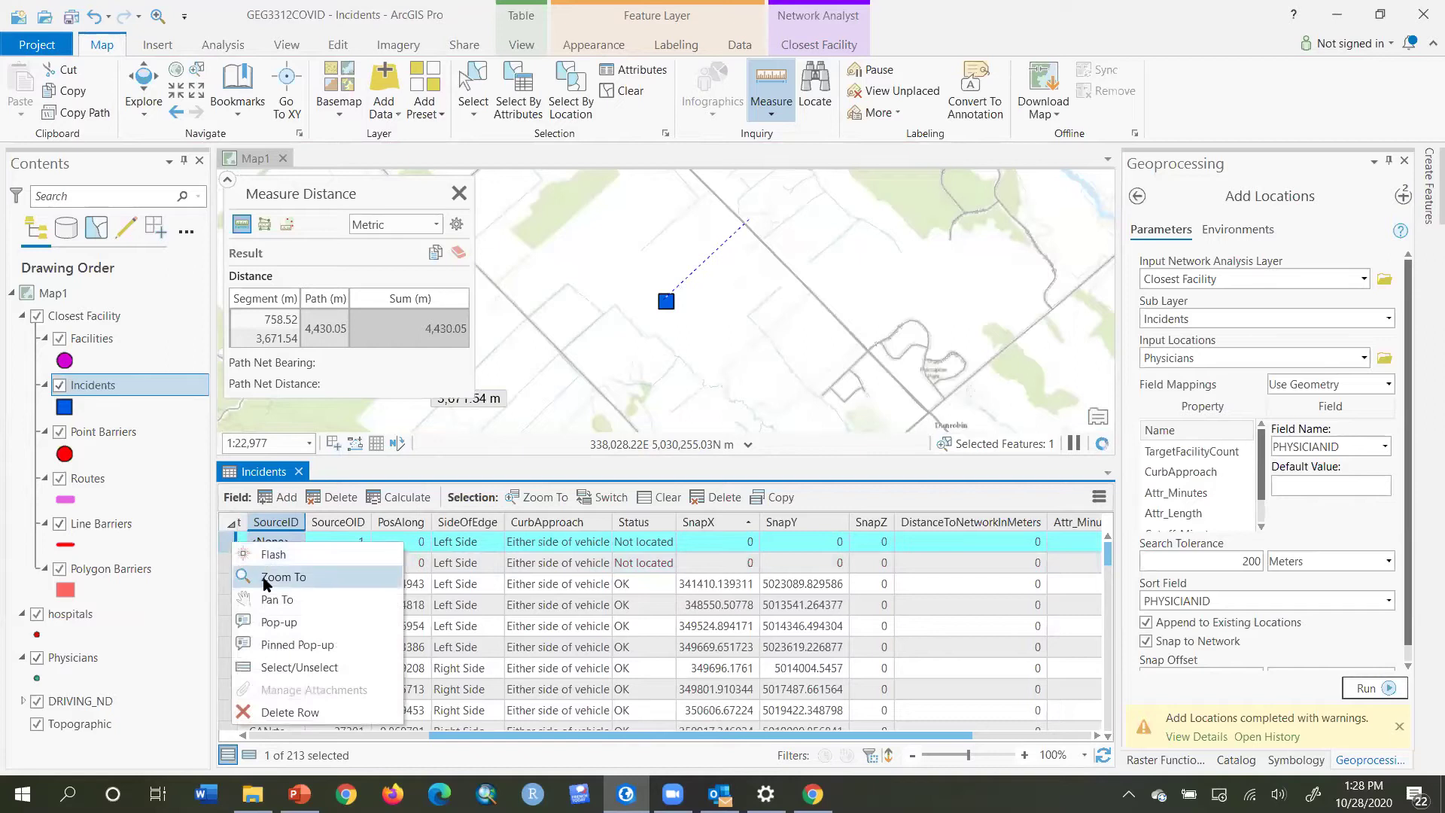
left_click(265, 577)
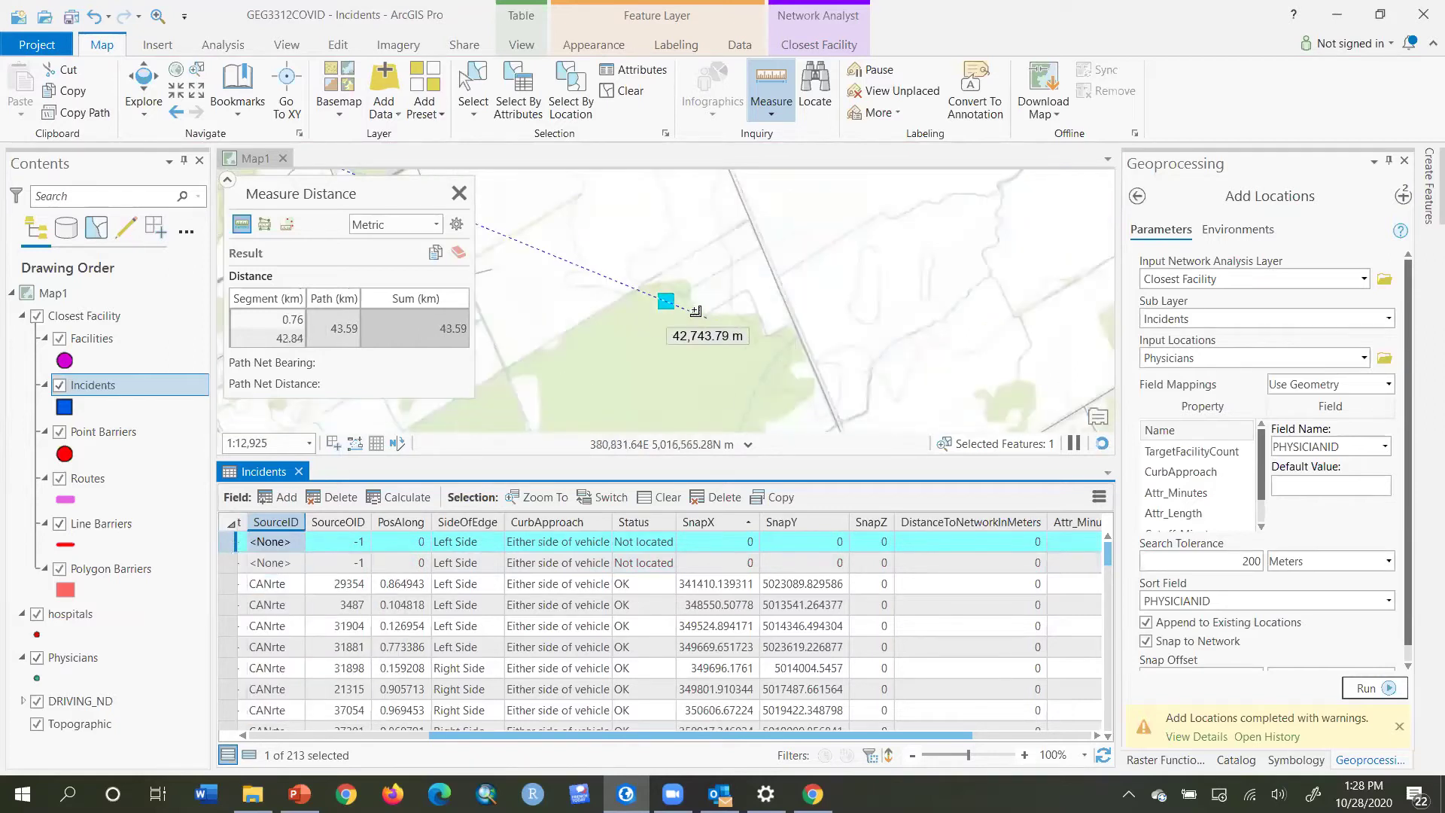
Measure the distance from the highlighted not-located incident to the nearby main road and close the distance measurement
left_click(666, 301)
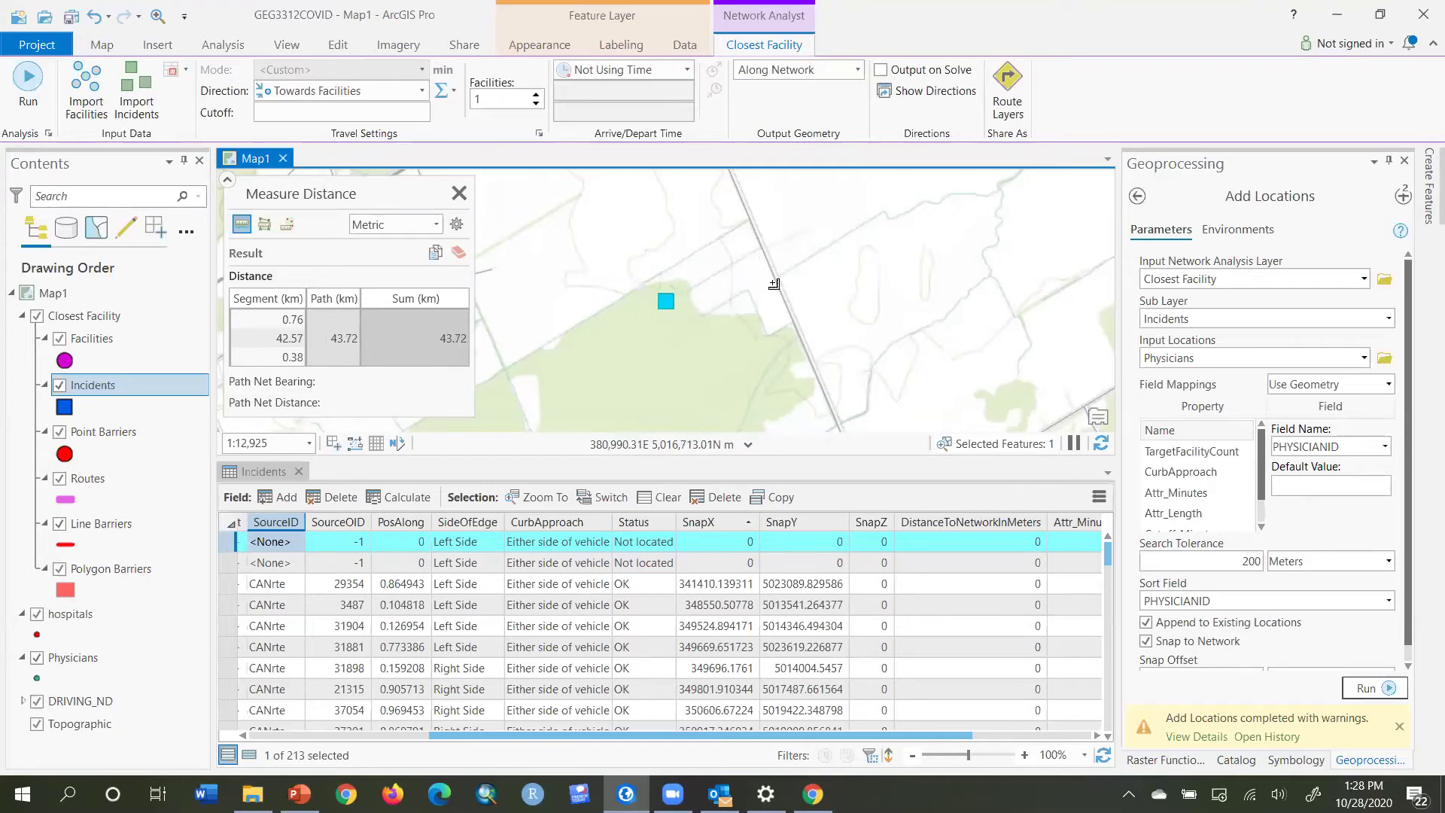
double_click(774, 284)
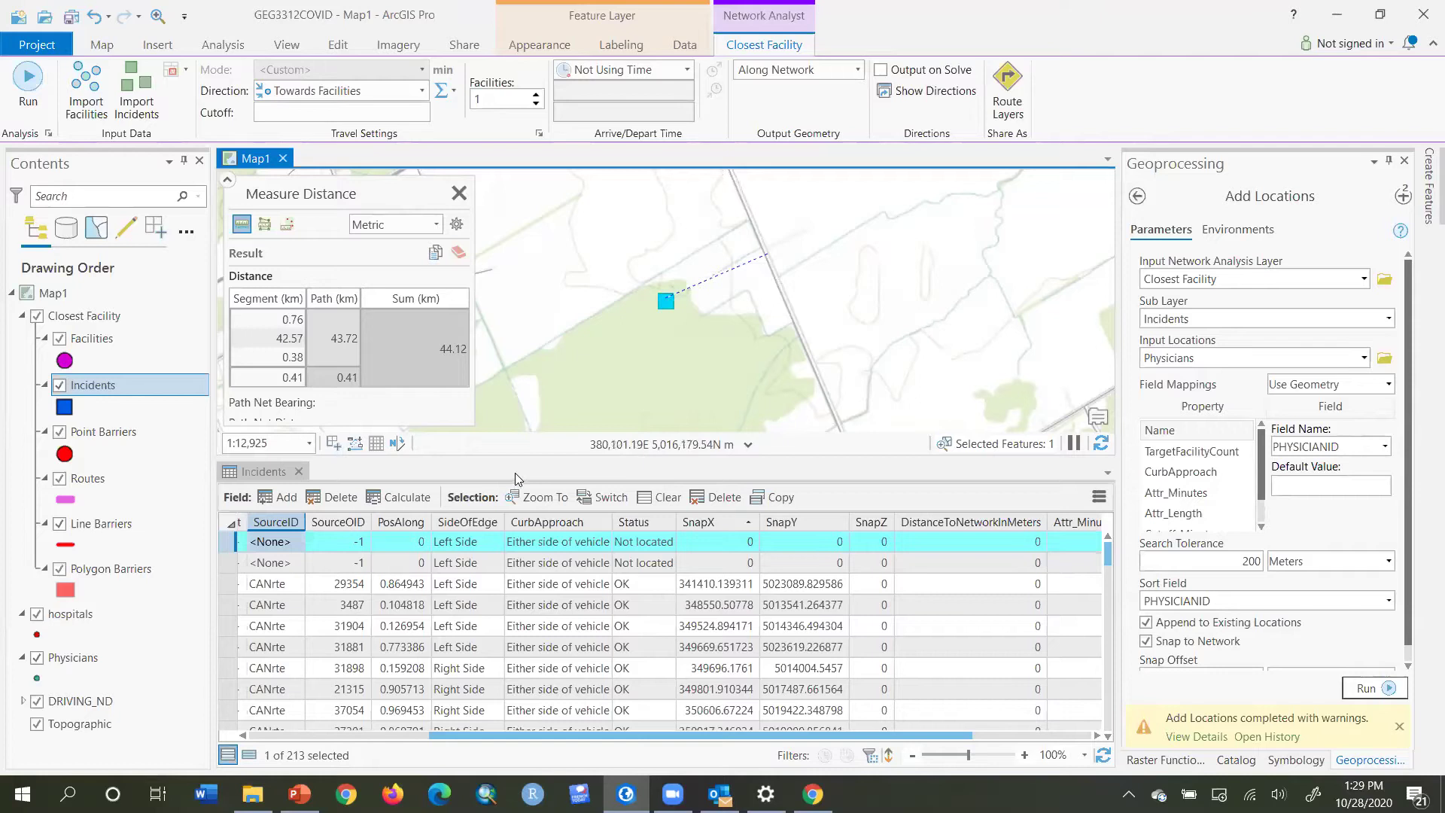
left_click(459, 193)
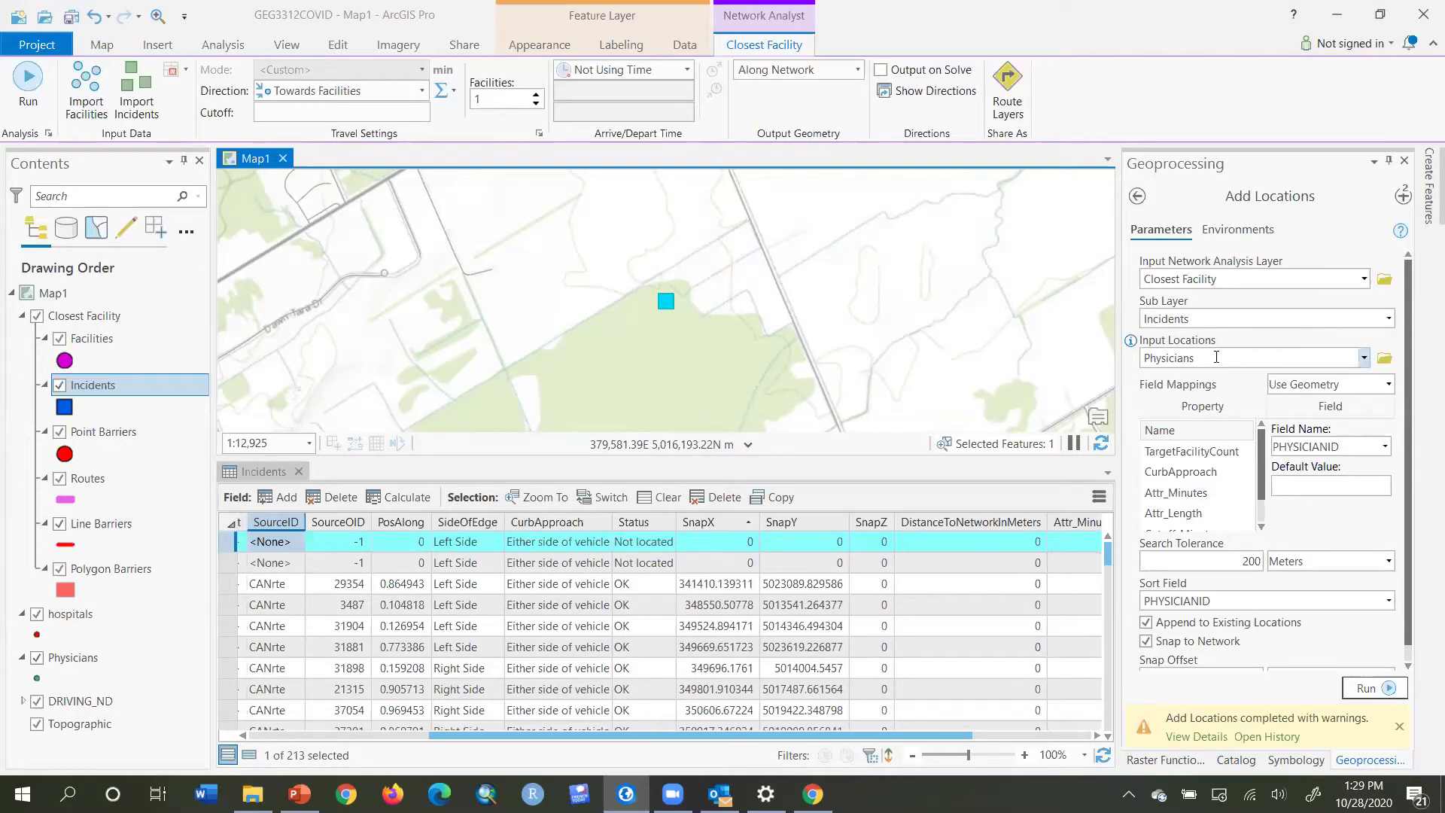
Reload the Physicians as incidents with a search tolerance of 800 meters, replacing the existing locations instead of appending to them
scroll(1235, 559, "down", 1)
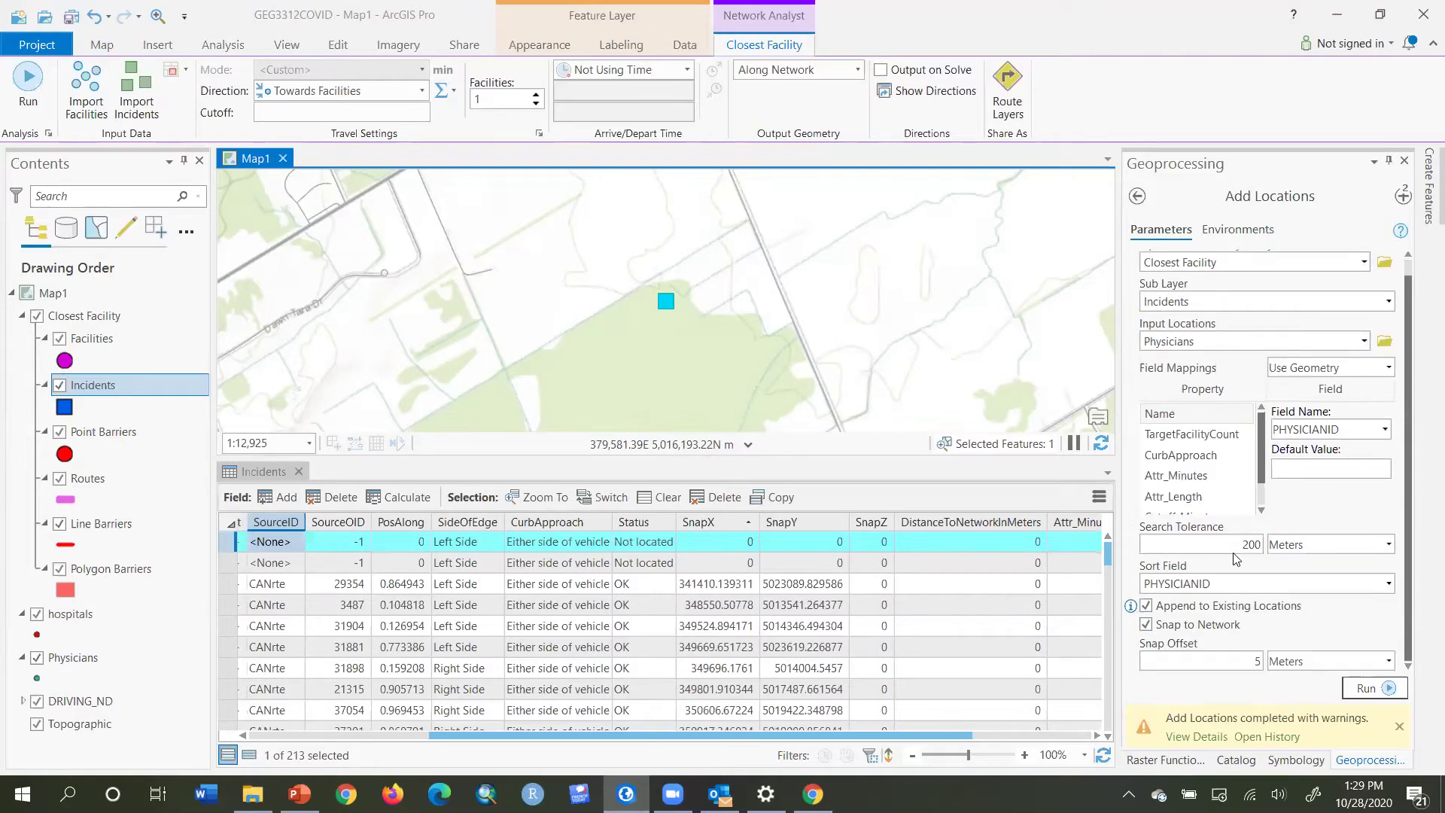
left_click(1275, 553)
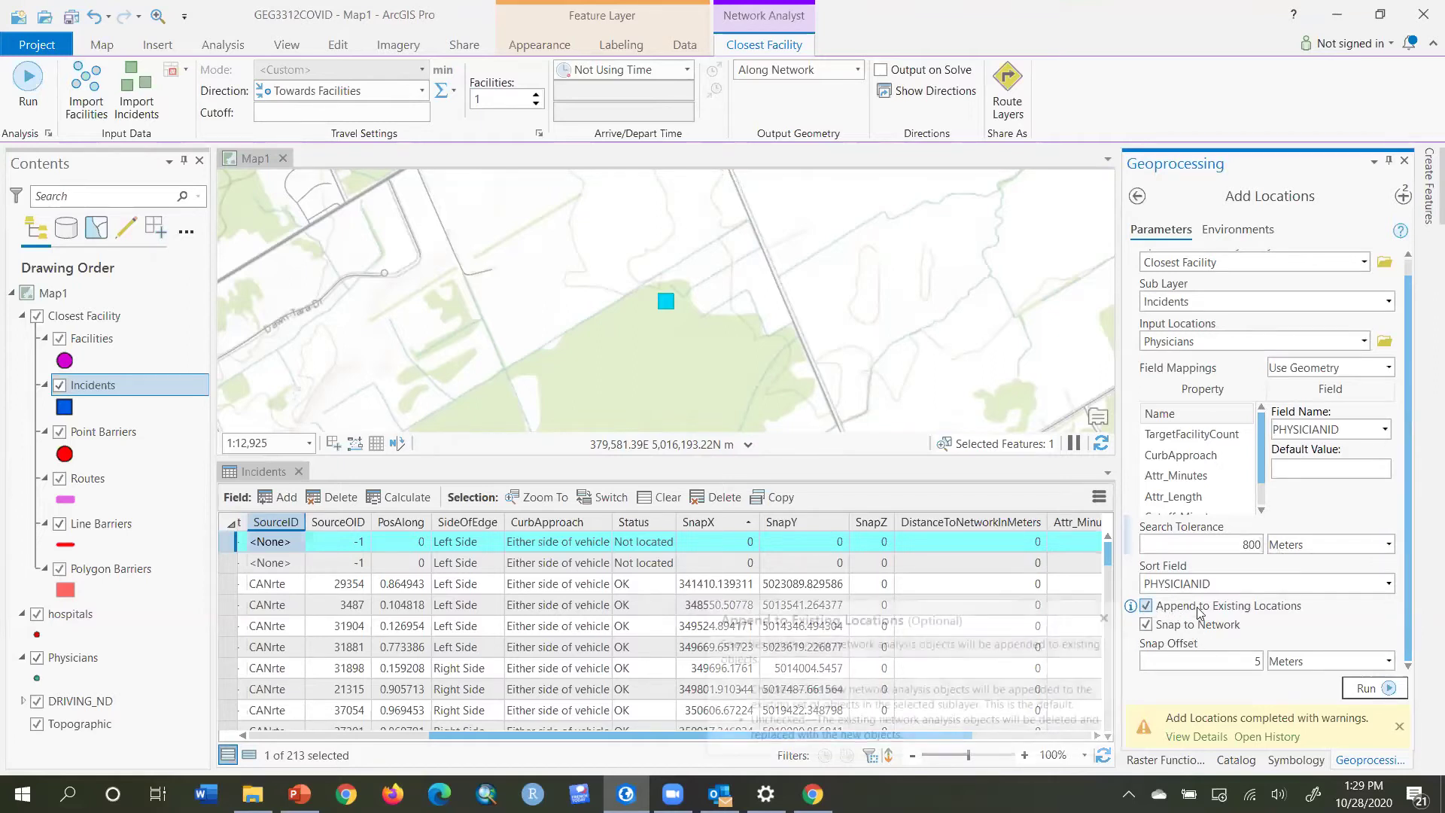
mouse_move(1260, 614)
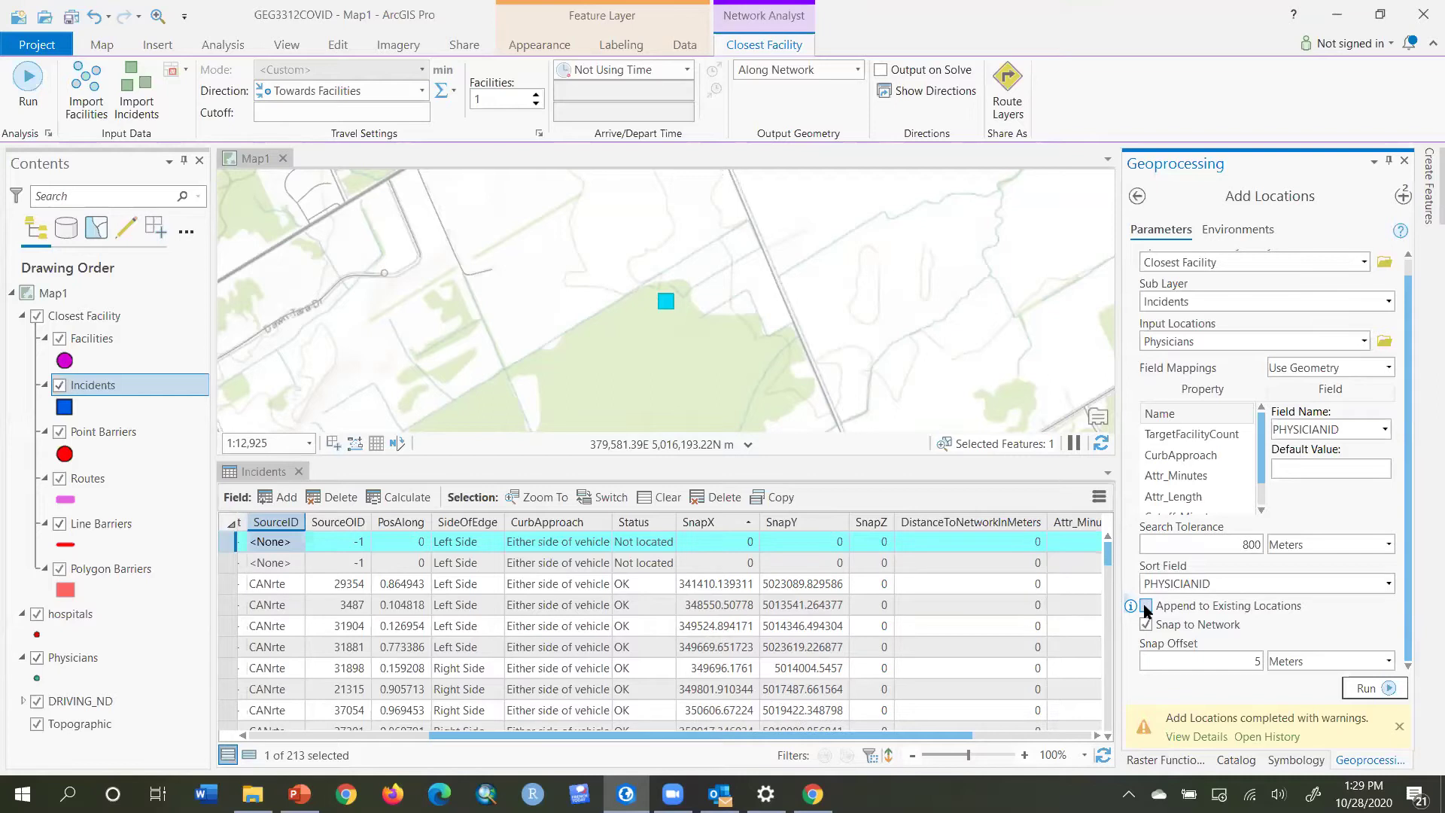
left_click(1146, 607)
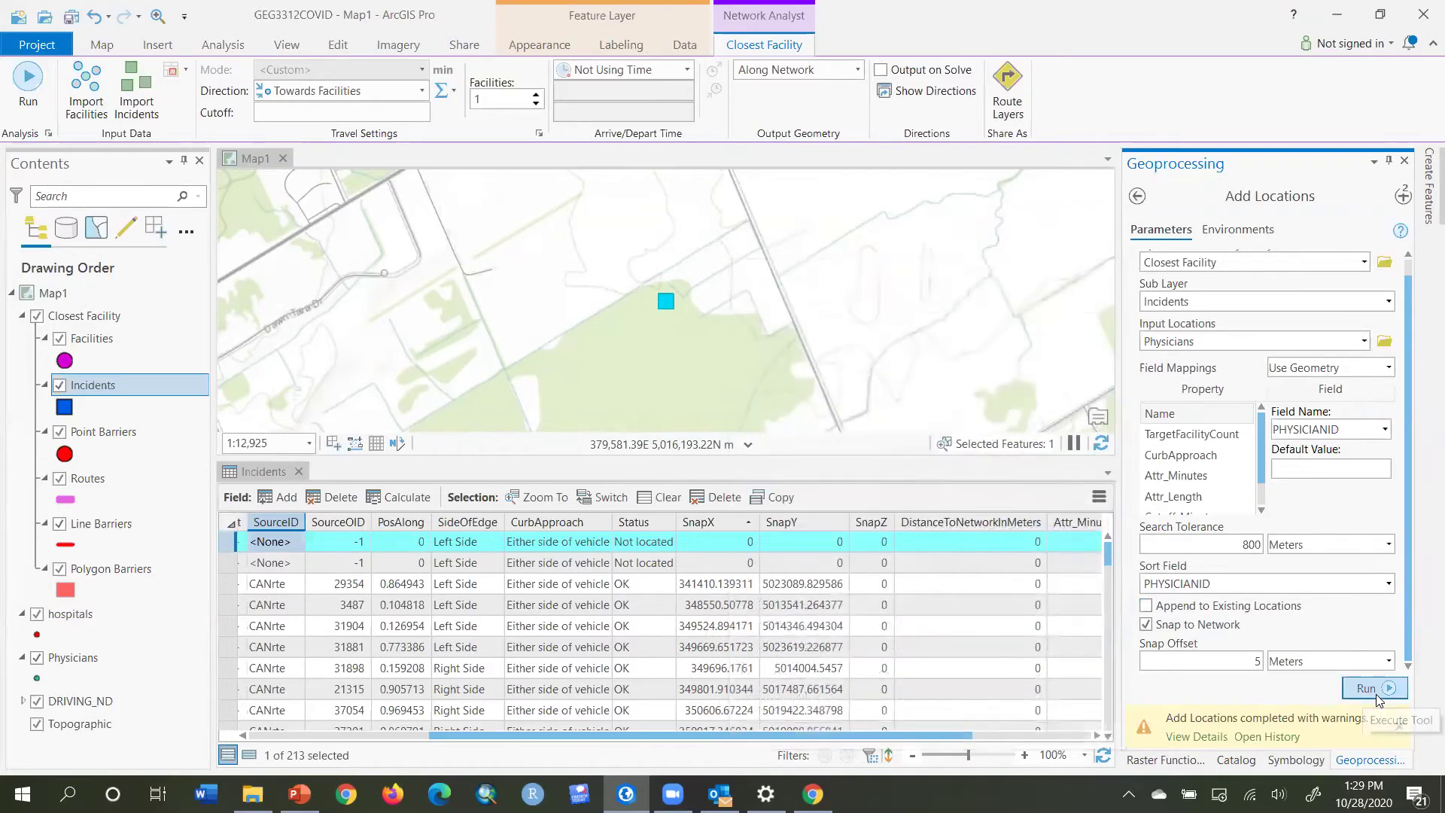
left_click(1377, 696)
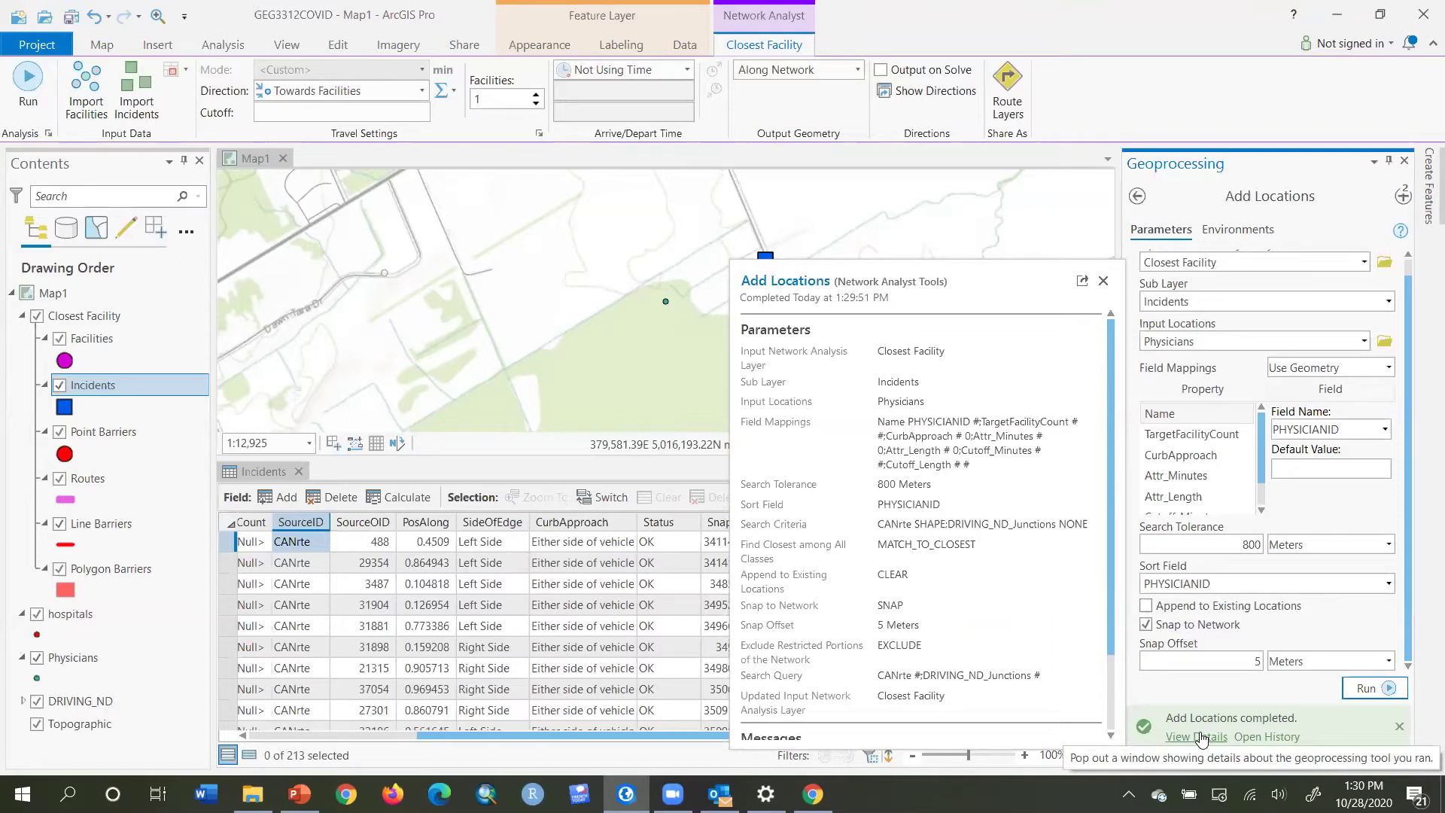
Close the Add Locations run details and sort the Incidents table by SnapX in ascending order to check the reloaded records
left_click(1102, 282)
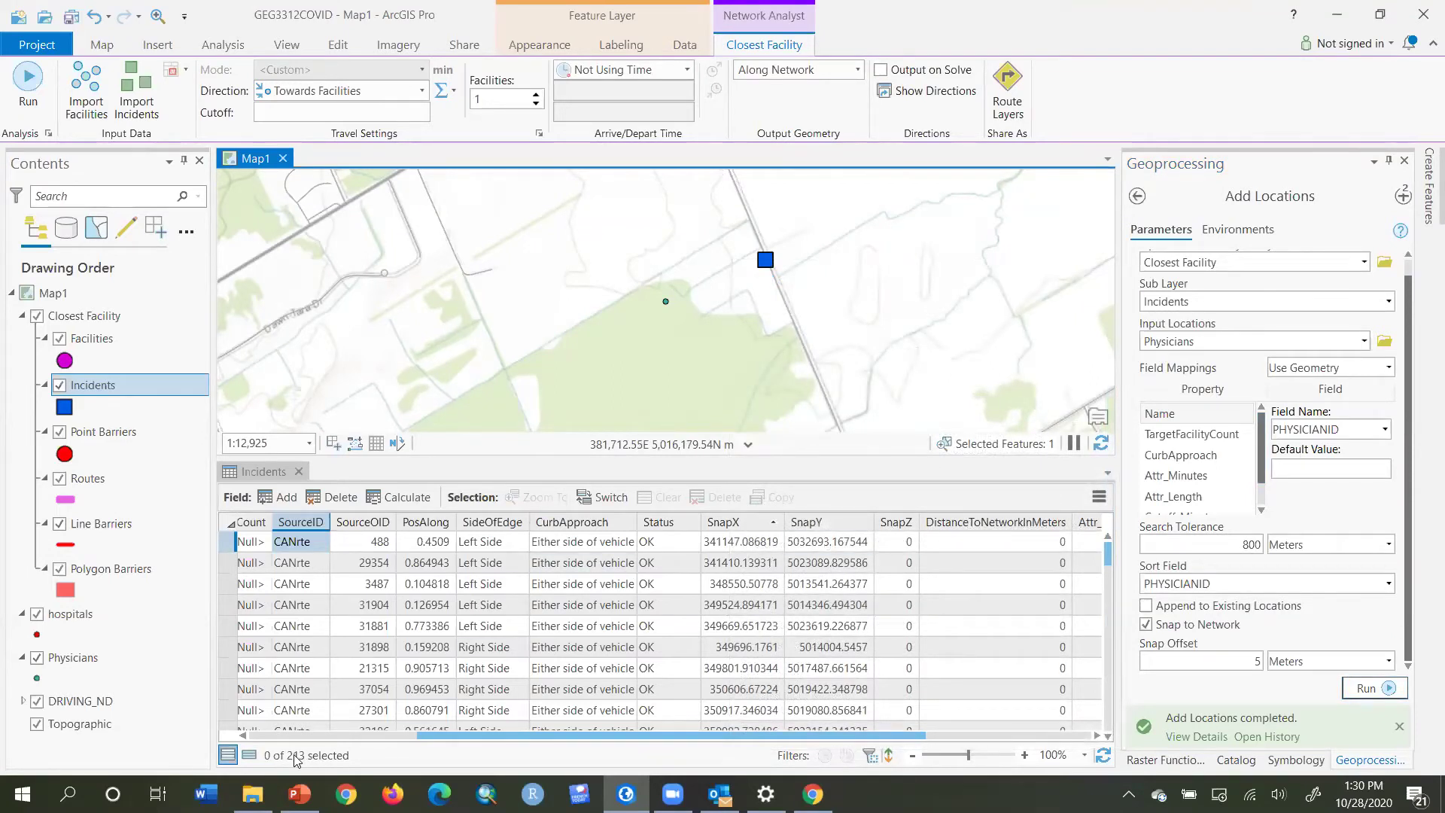
right_click(743, 525)
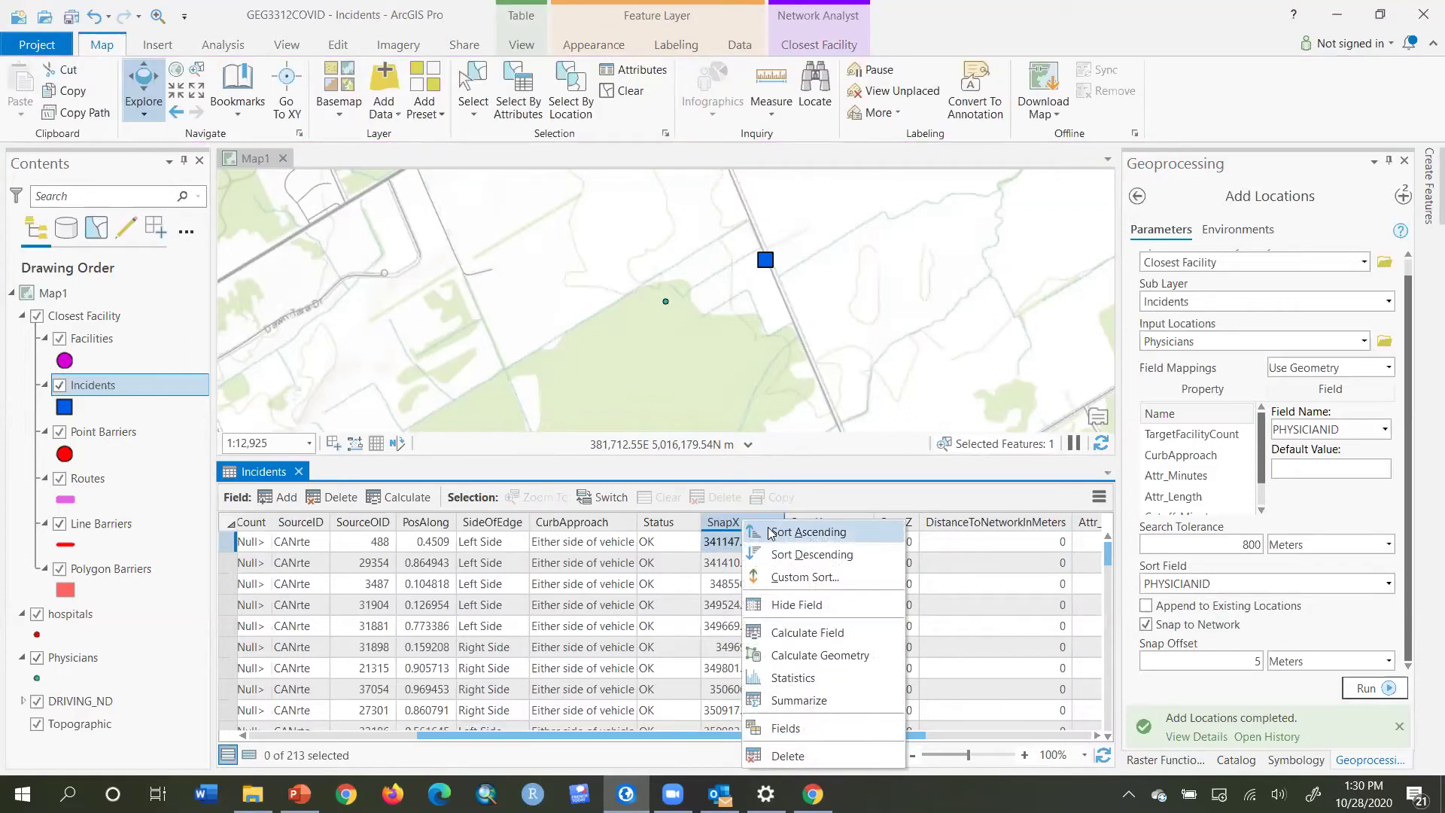
left_click(768, 532)
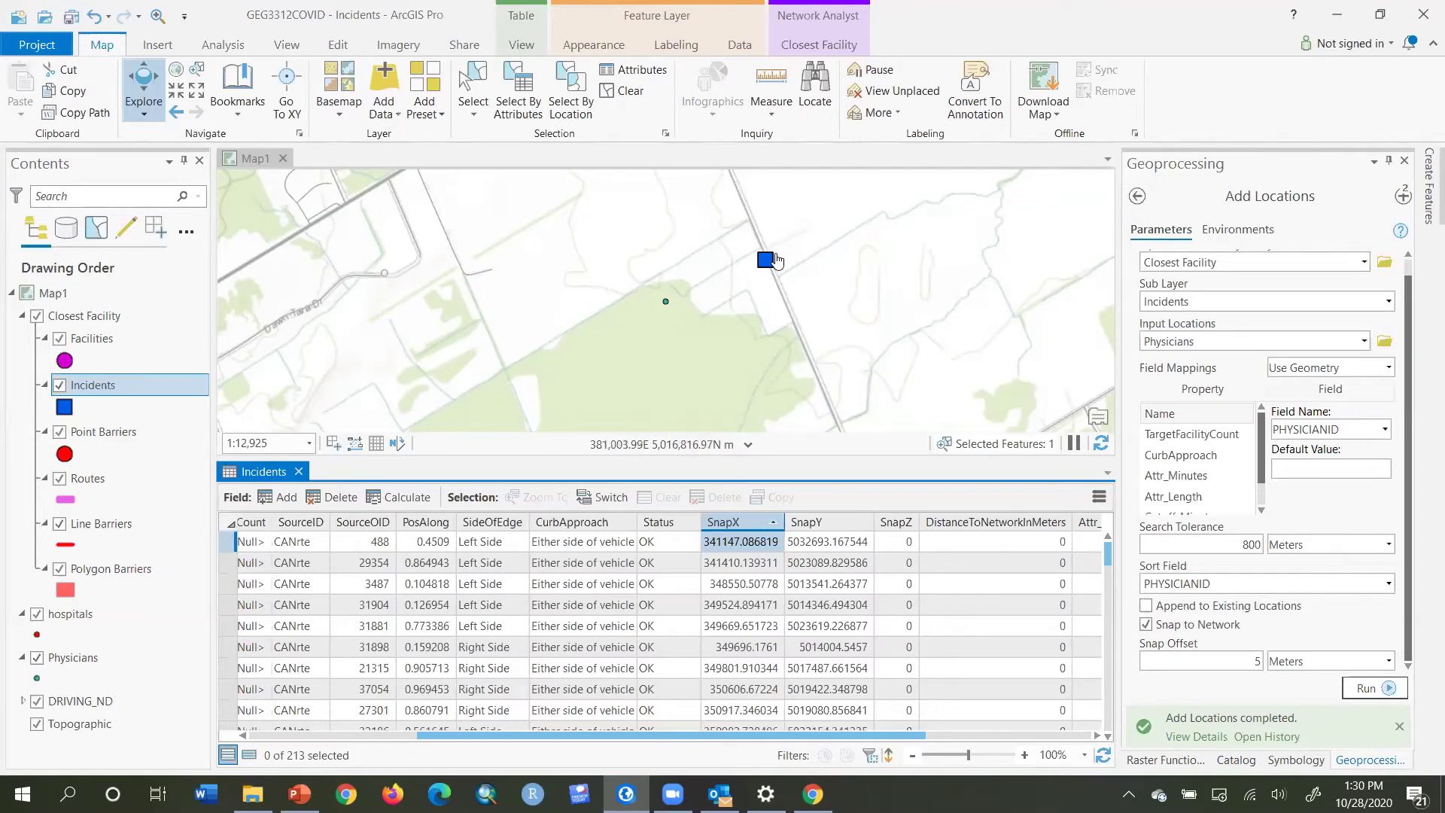
Measure the distance from the newly snapped incident to the adjacent road line to check the snap offset
scroll(775, 259, "up", 5)
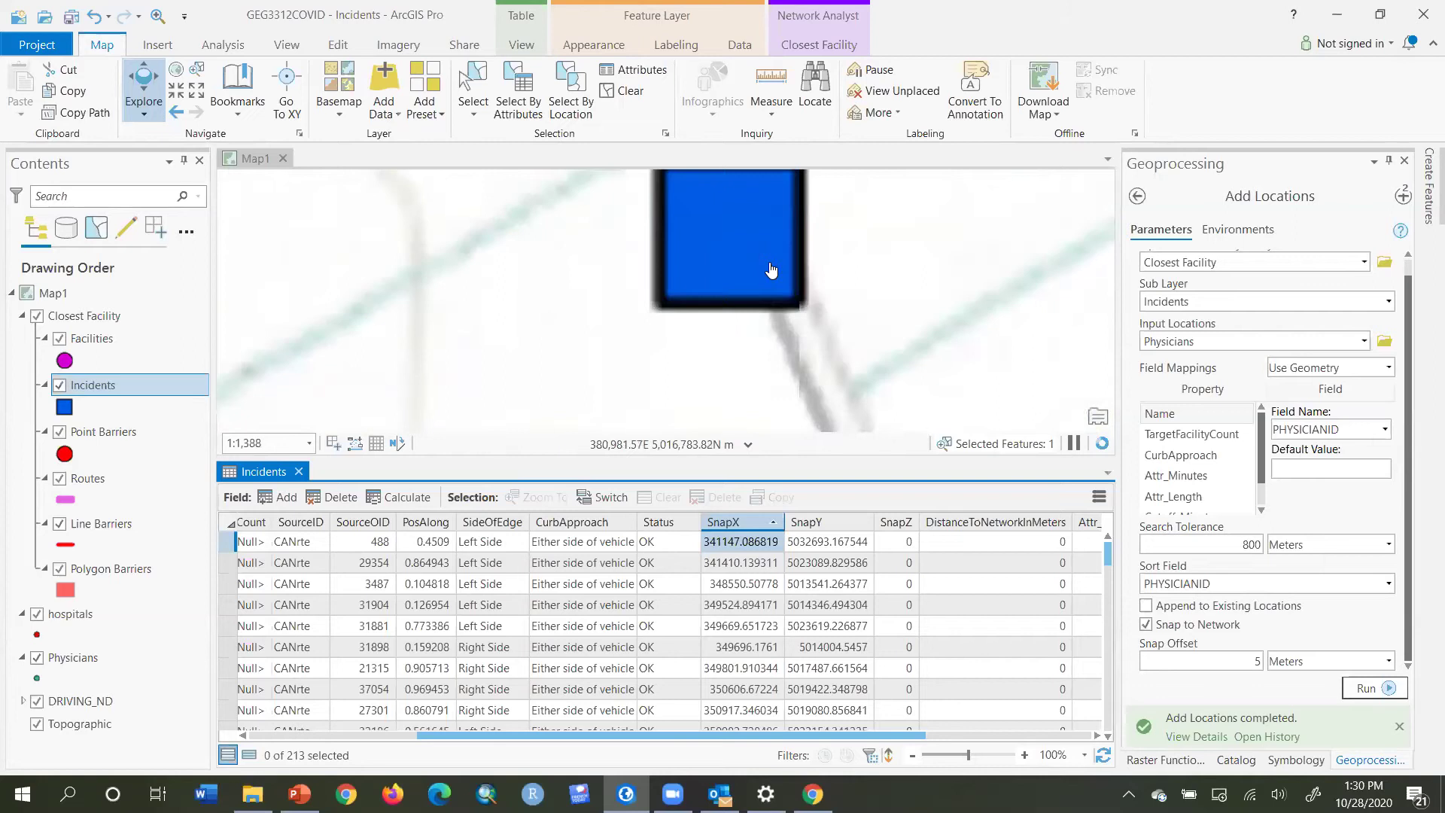
scroll(727, 226, "up", 5)
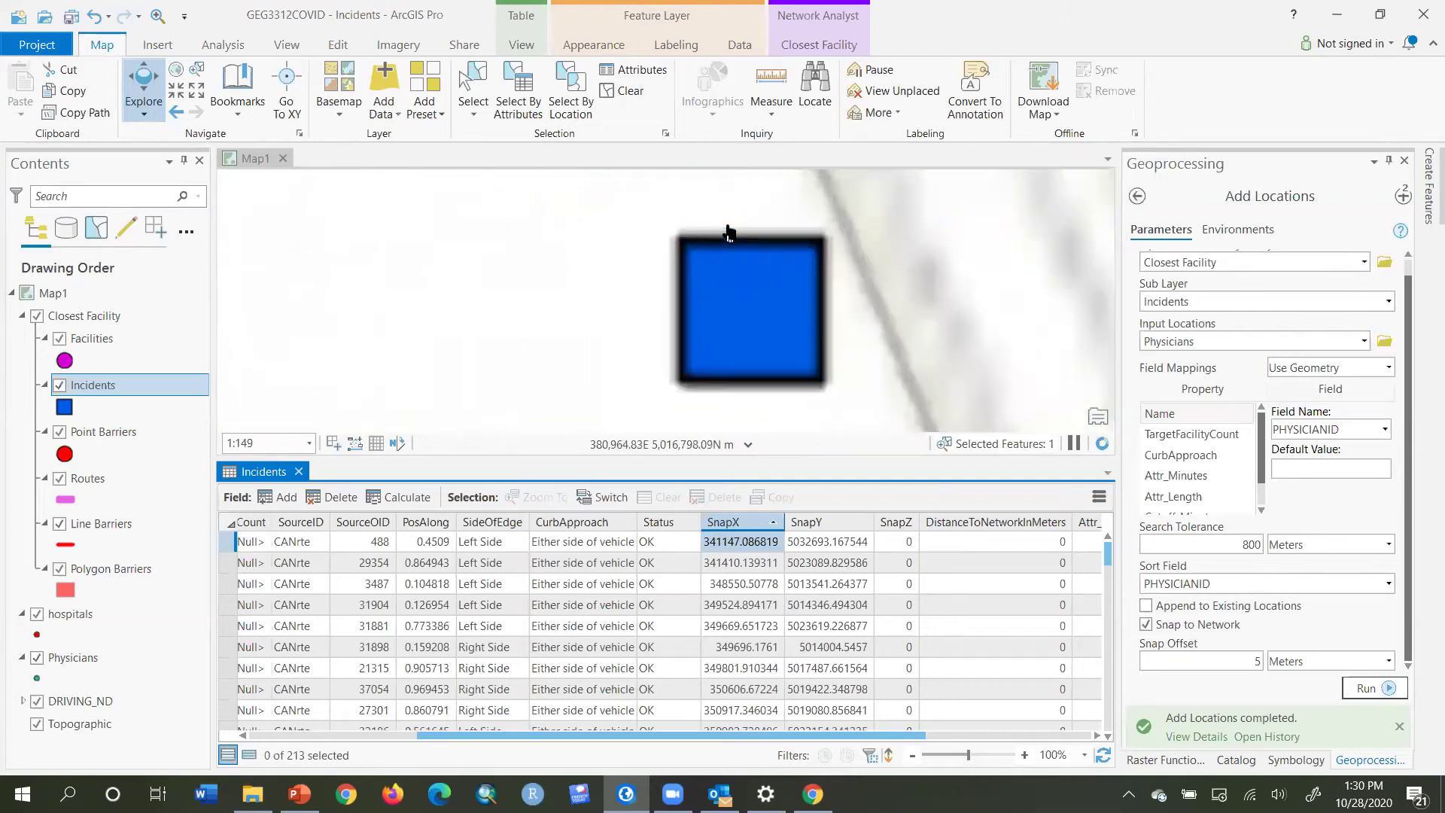
left_click(771, 87)
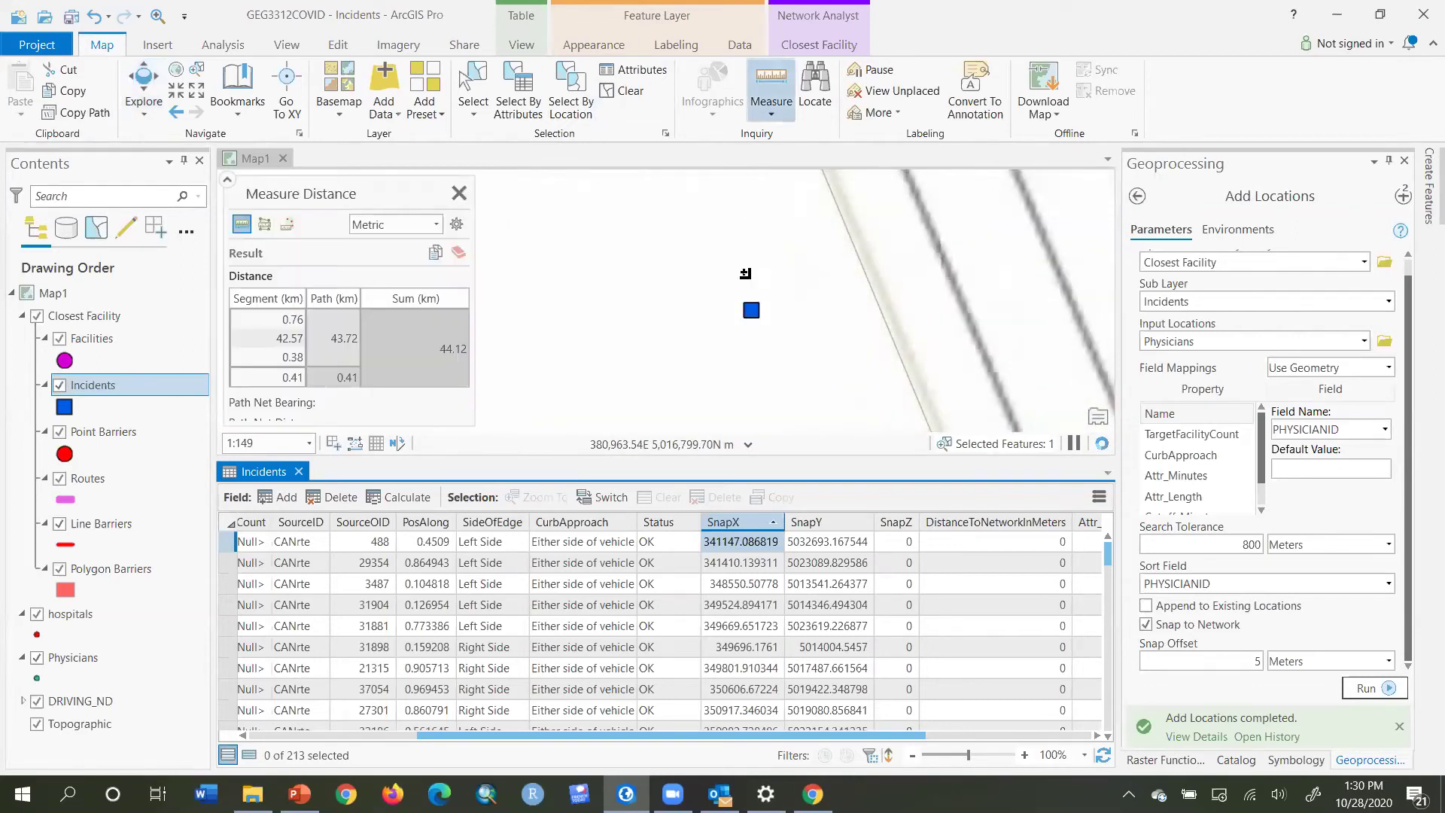
left_click(749, 317)
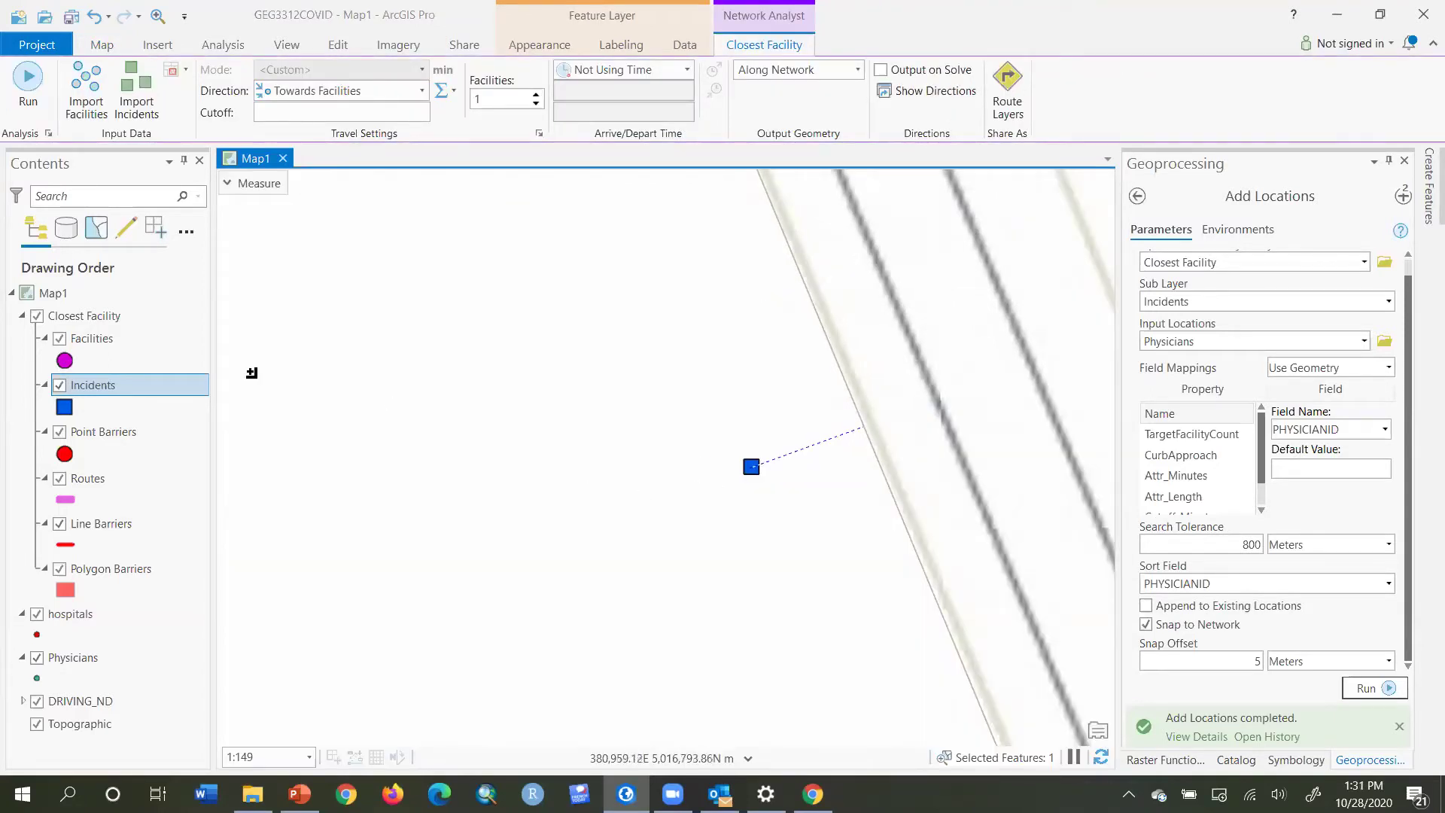
Zoom the map to the full extent of the Closest Facility layer
left_click(83, 316)
right_click(83, 317)
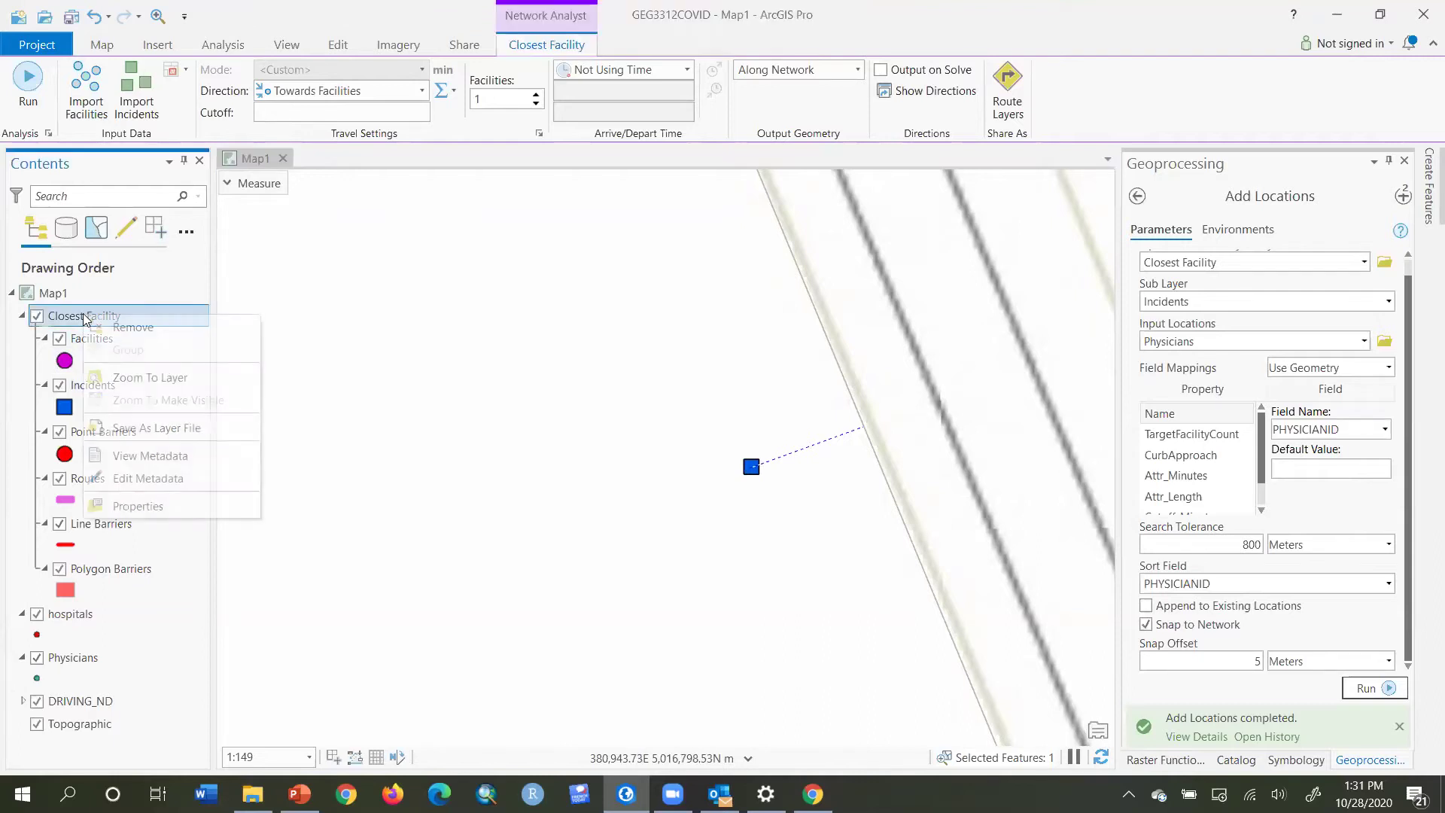
left_click(117, 376)
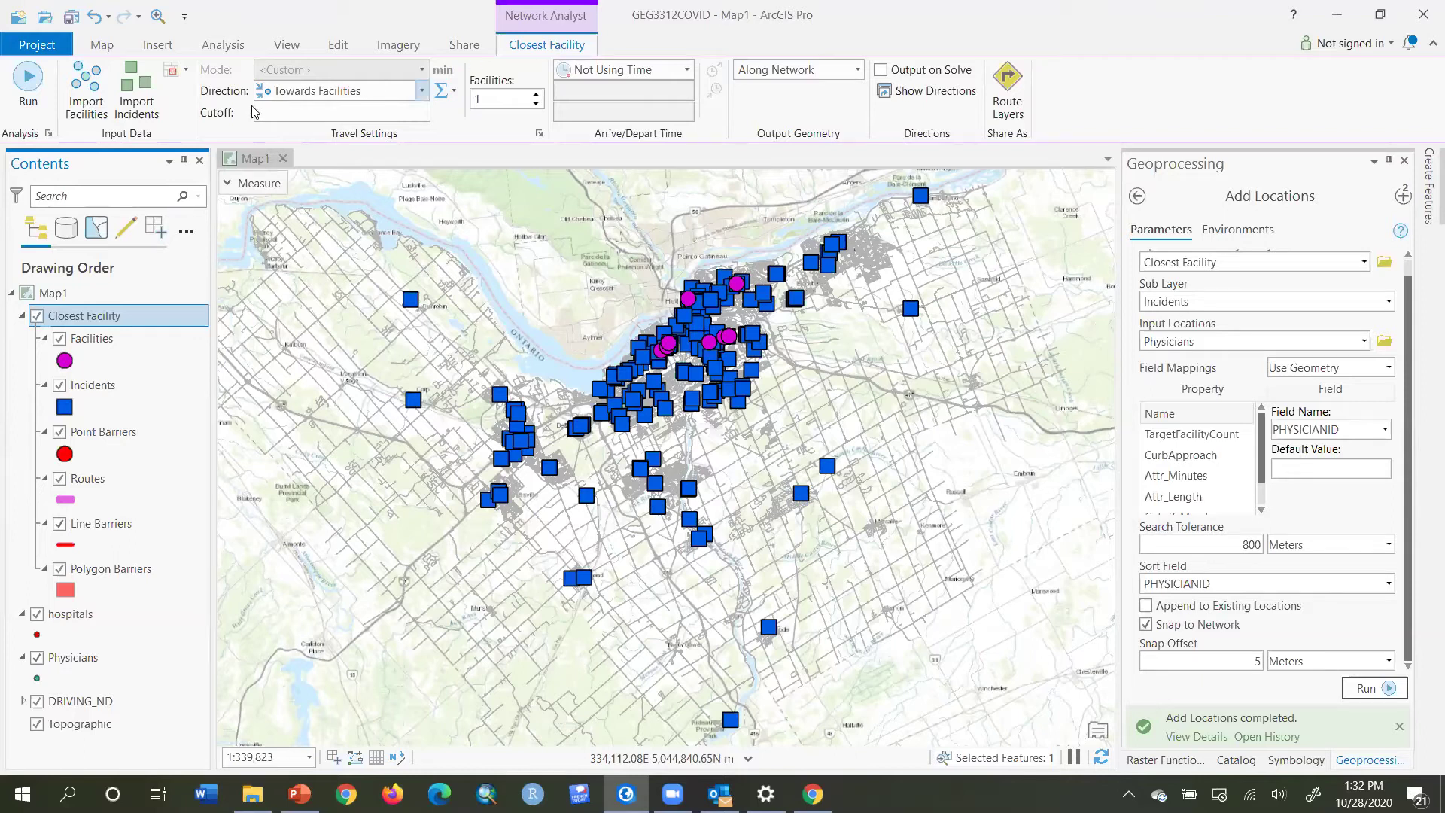
Set the travel direction to Towards Facilities and choose Minutes as a cost attribute to accumulate along the output lines
left_click(422, 92)
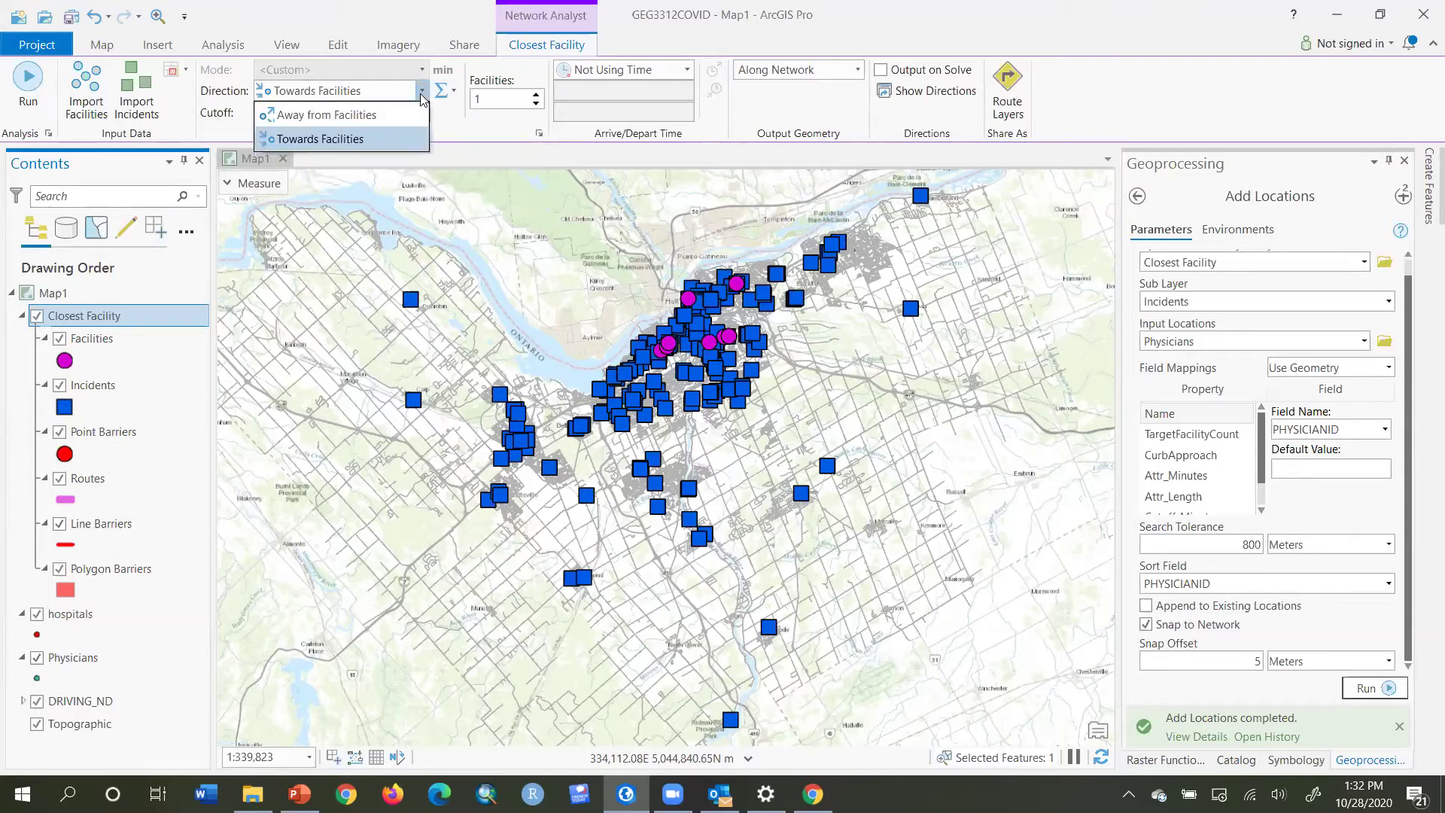
left_click(373, 135)
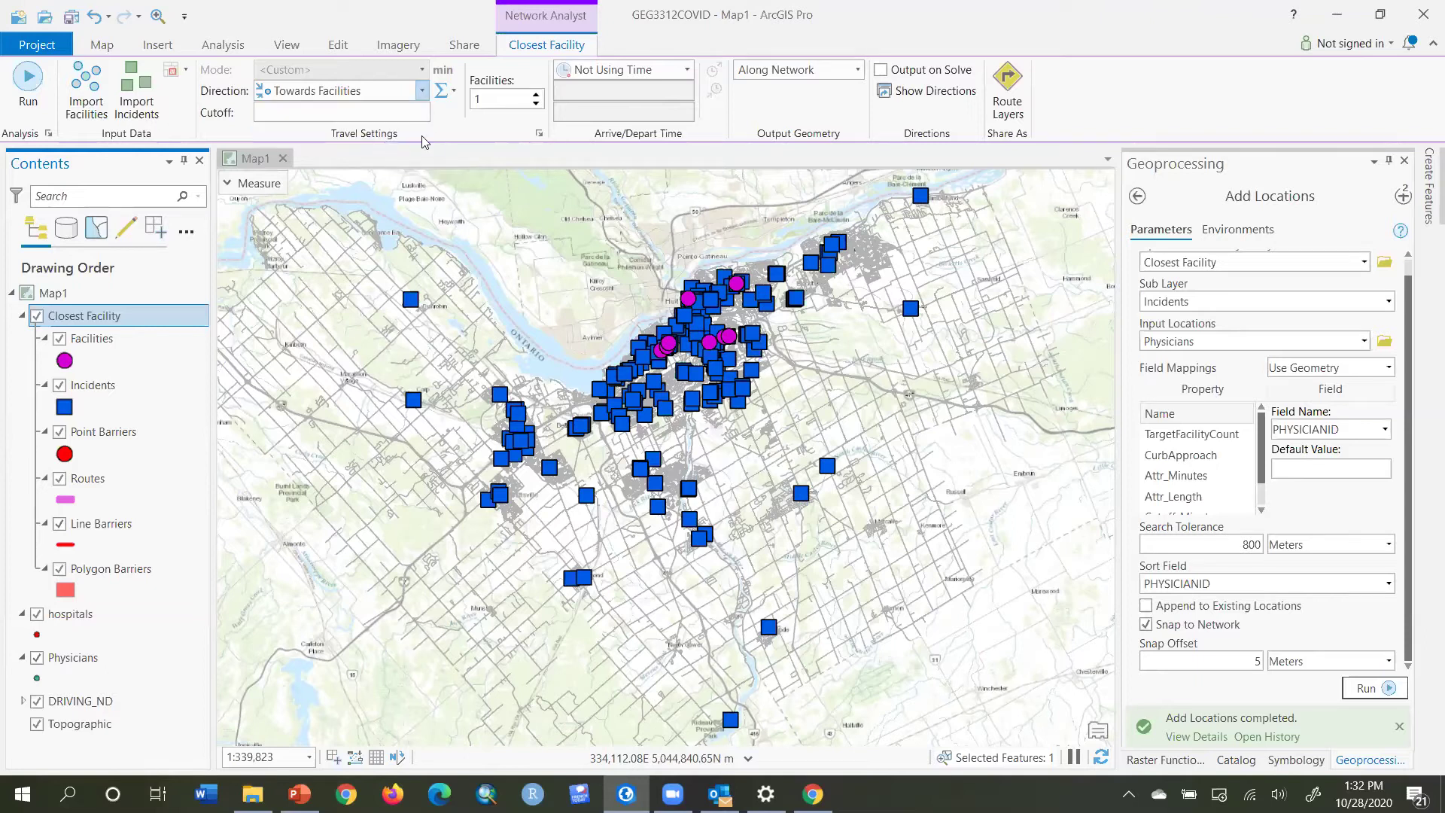
left_click(455, 92)
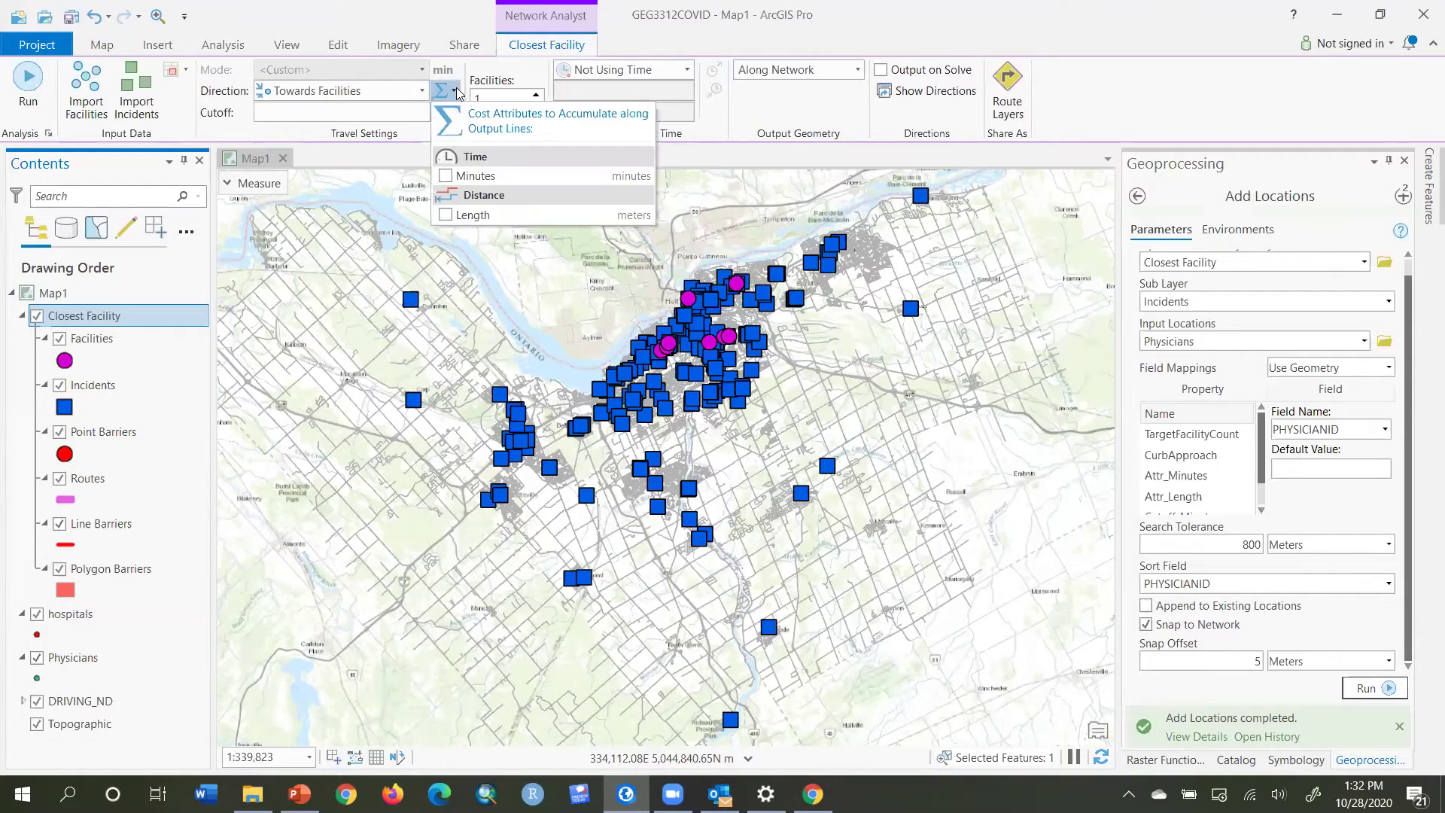
left_click(446, 176)
left_click(412, 139)
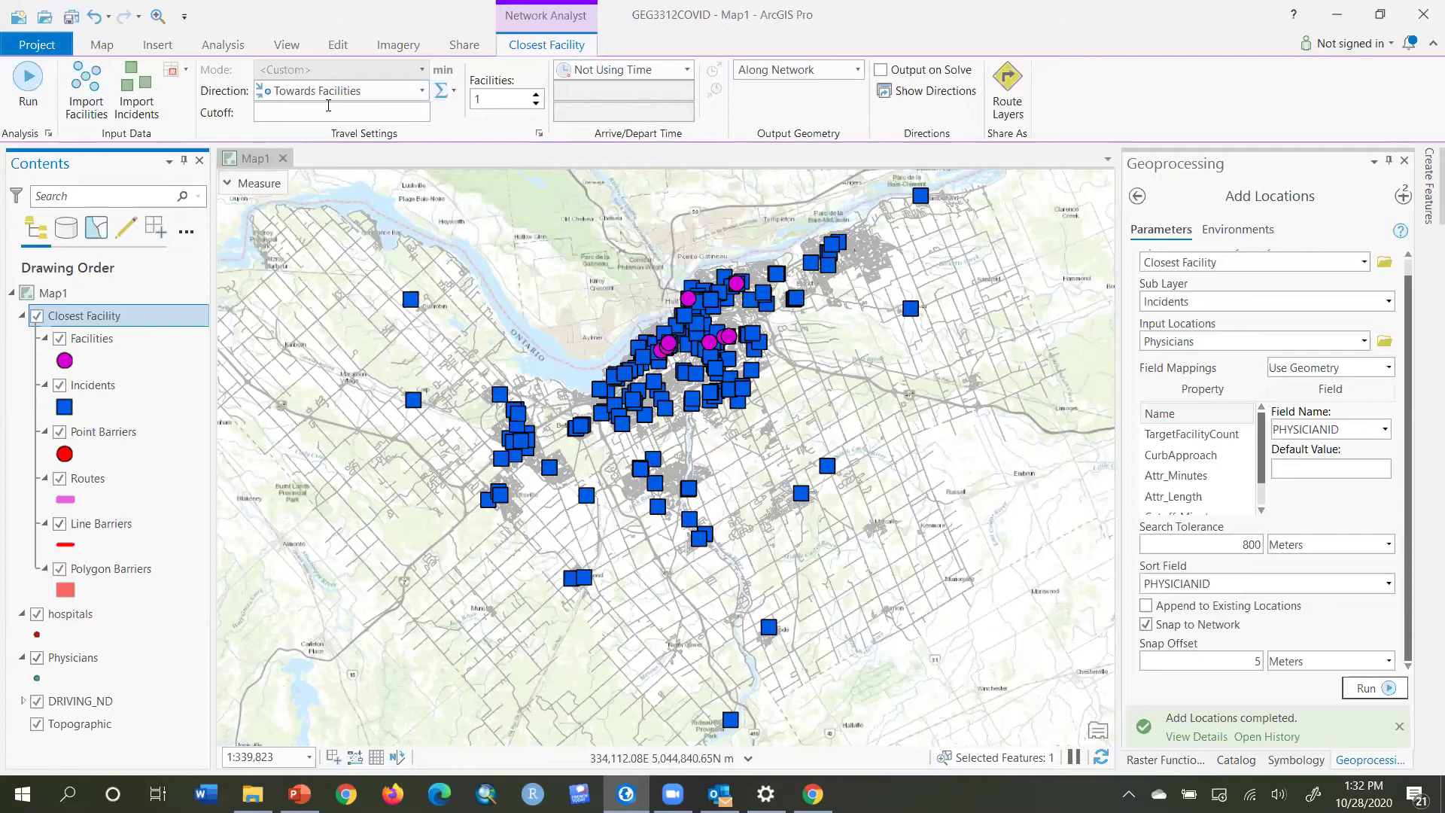
left_click(538, 94)
scroll(541, 96, "up", 4)
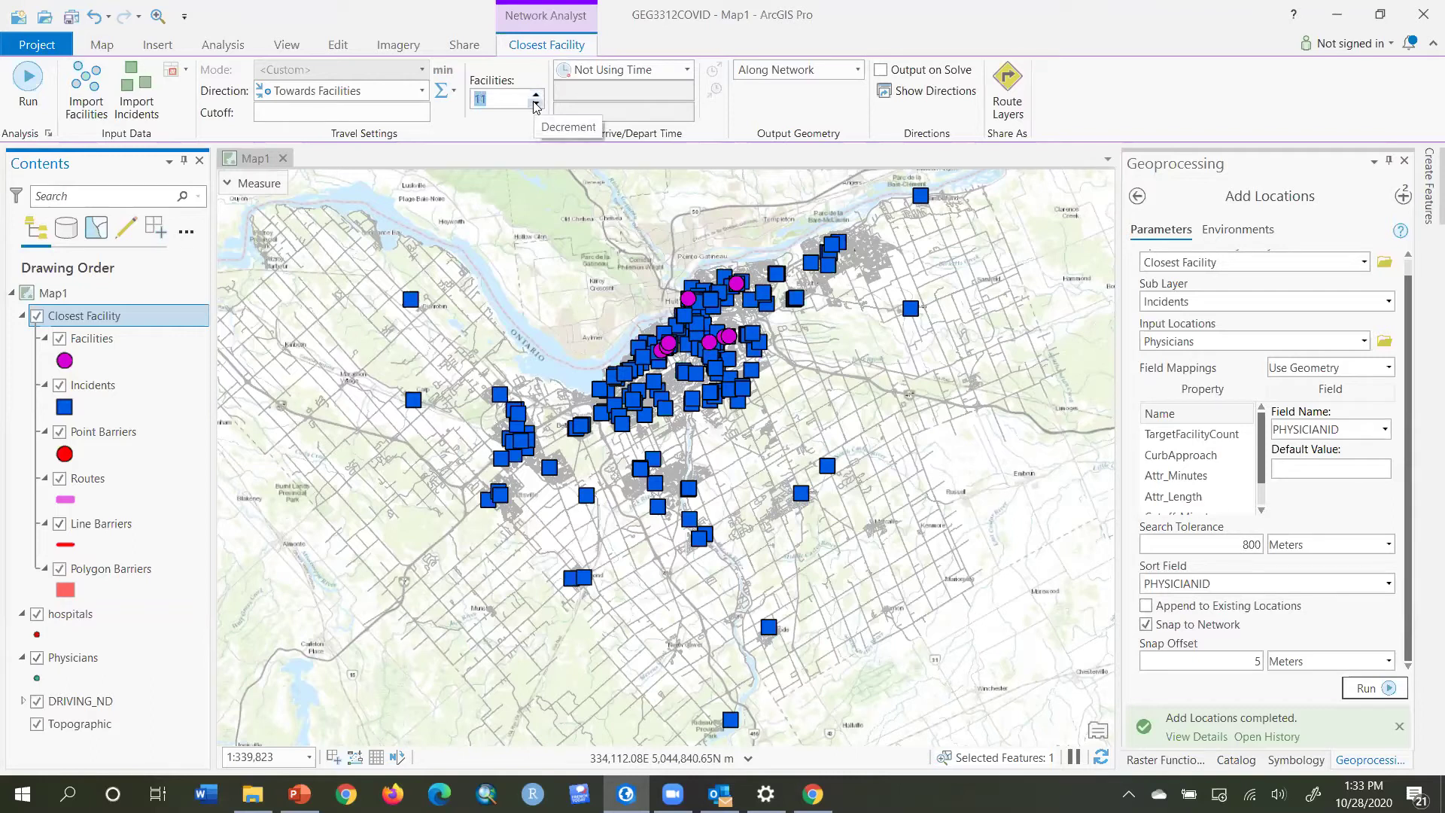
left_click(537, 104)
left_click(537, 105)
left_click(536, 105)
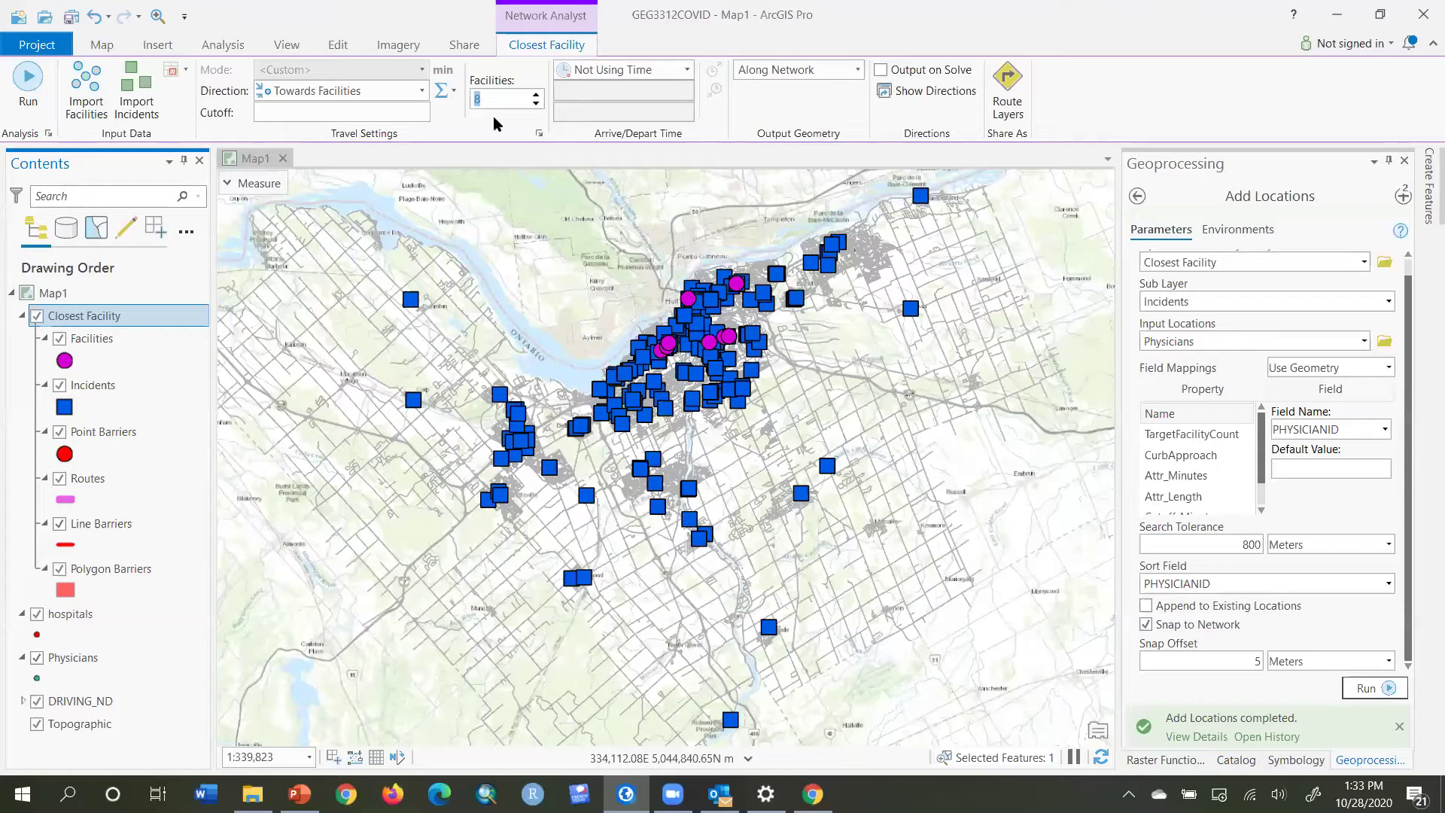
left_click(536, 106)
Solve the Closest Facility analysis and hide the Incidents sublayer, keeping the Facilities sublayer displayed with the routes
left_click(30, 92)
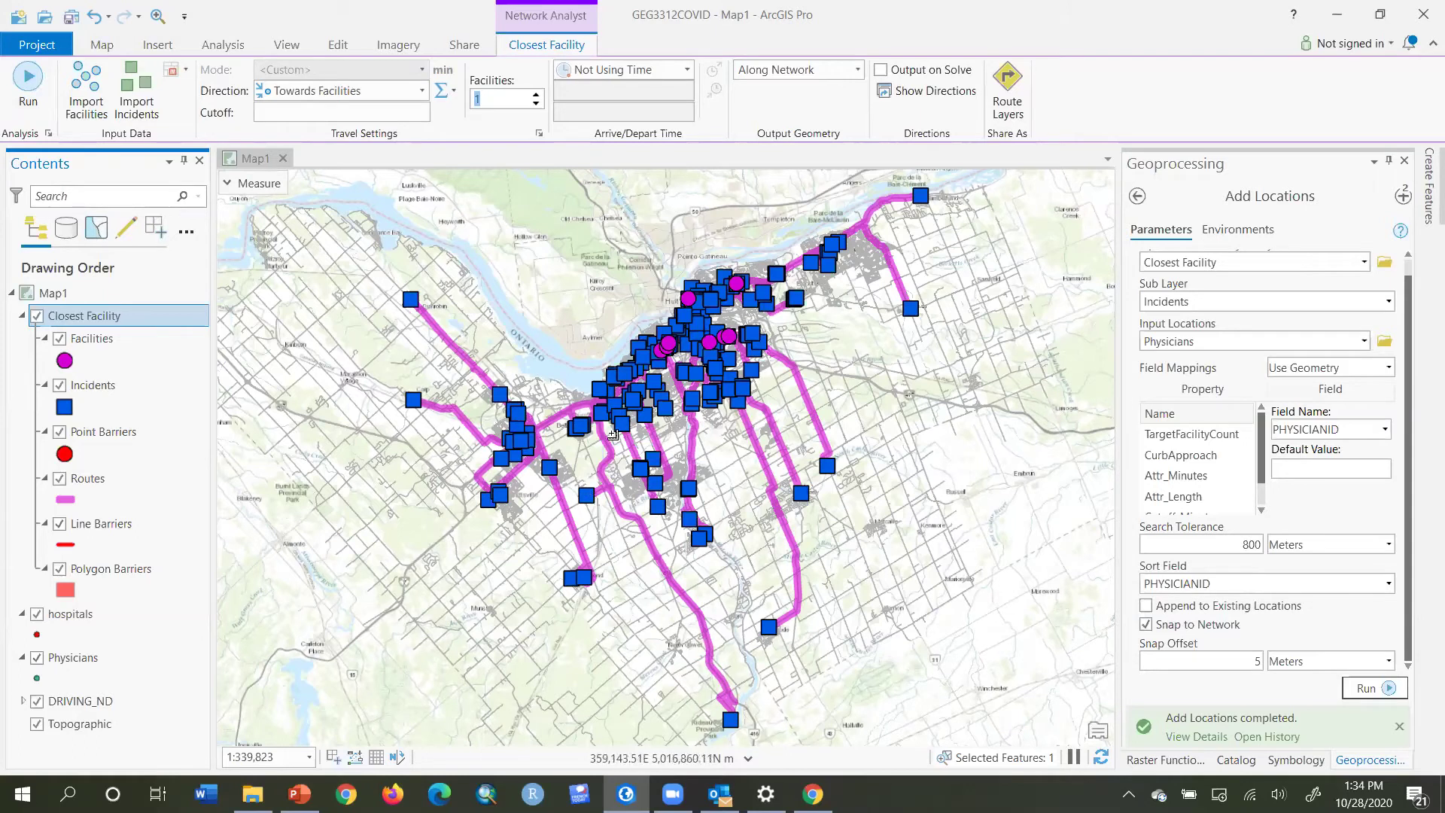
left_click(58, 339)
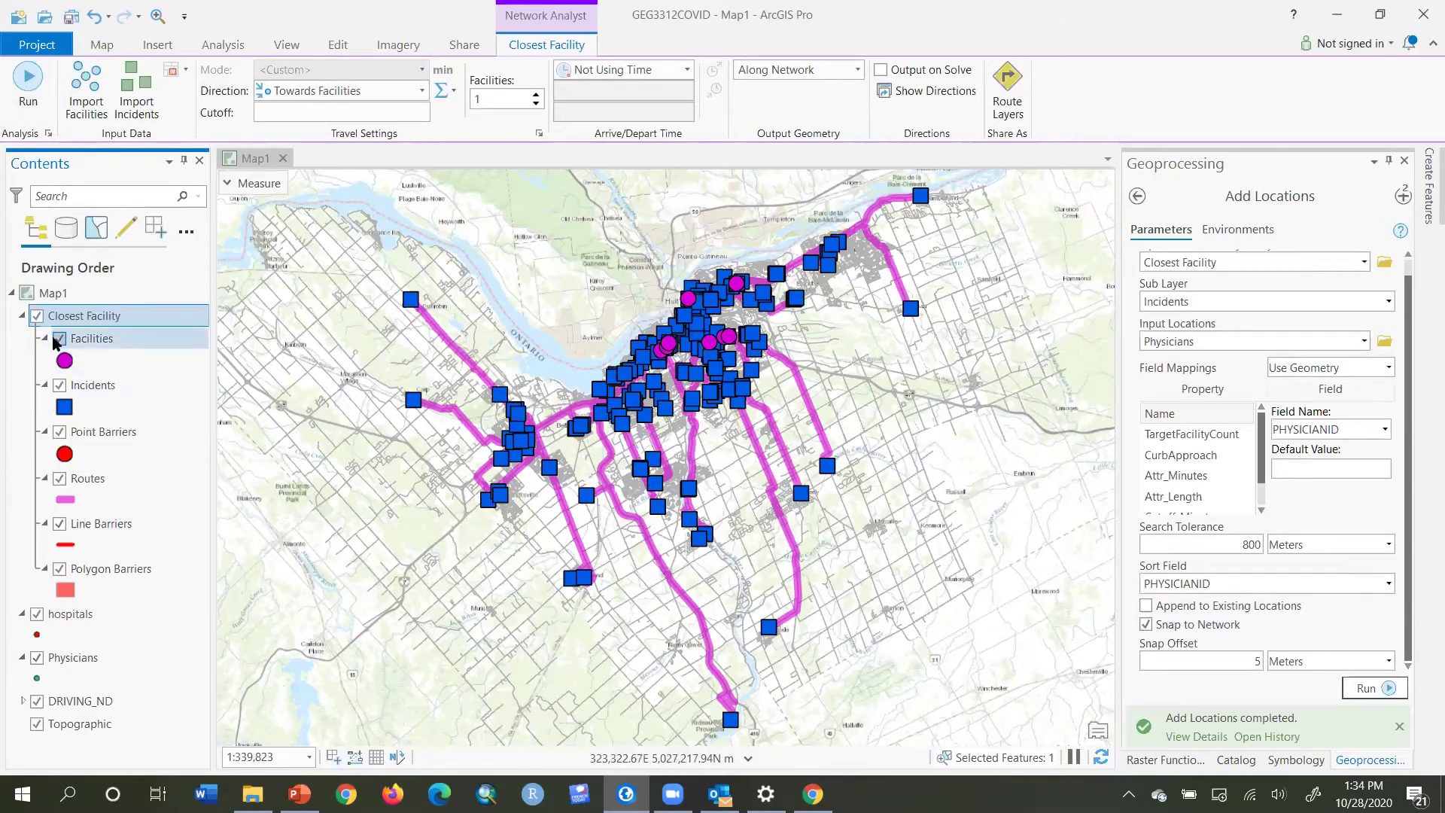
left_click(58, 386)
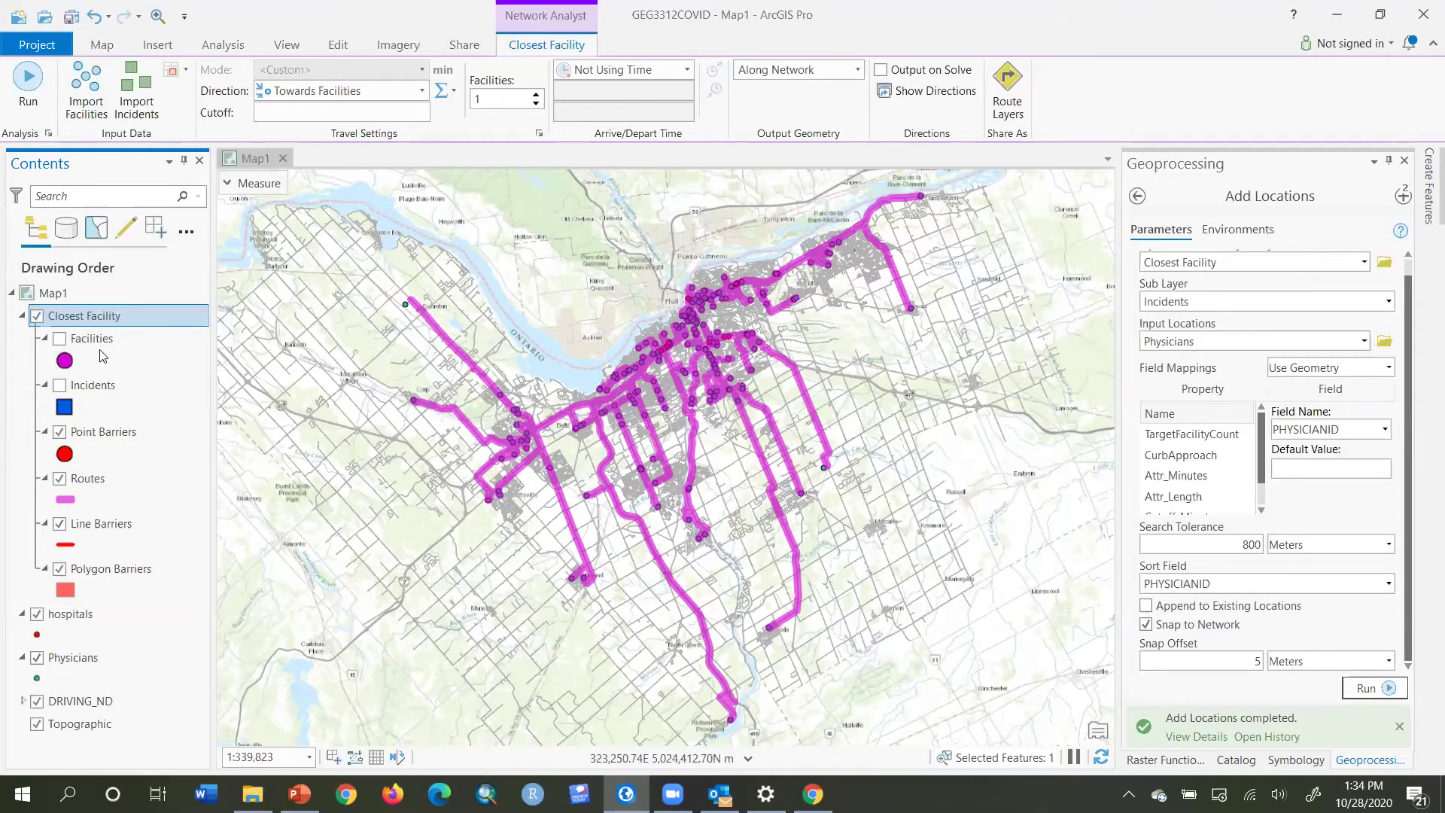
left_click(59, 339)
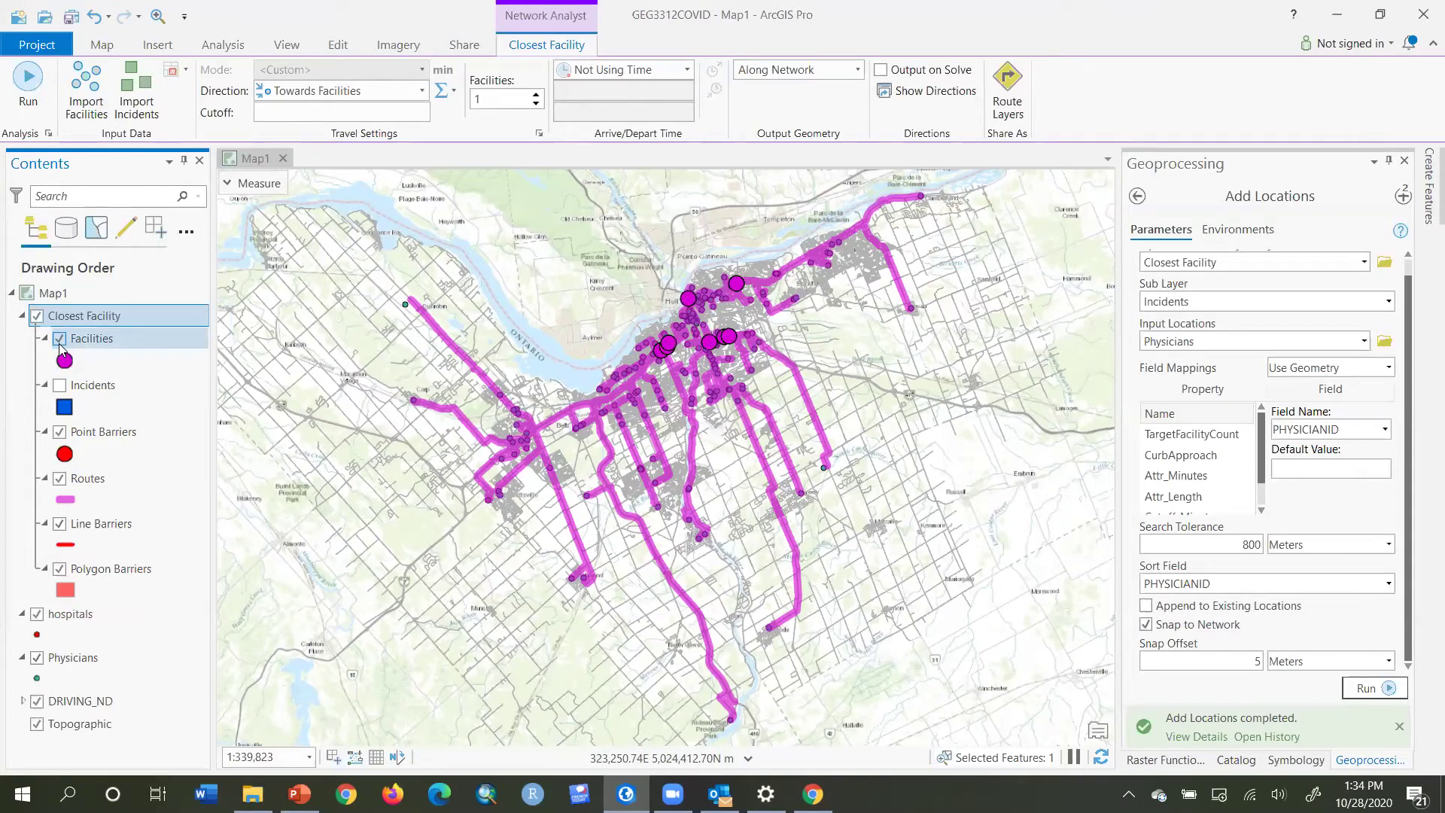
Set the output geometry to Straight Lines, solve the Closest Facility analysis again and inspect the lines around the hospitals
left_click(858, 70)
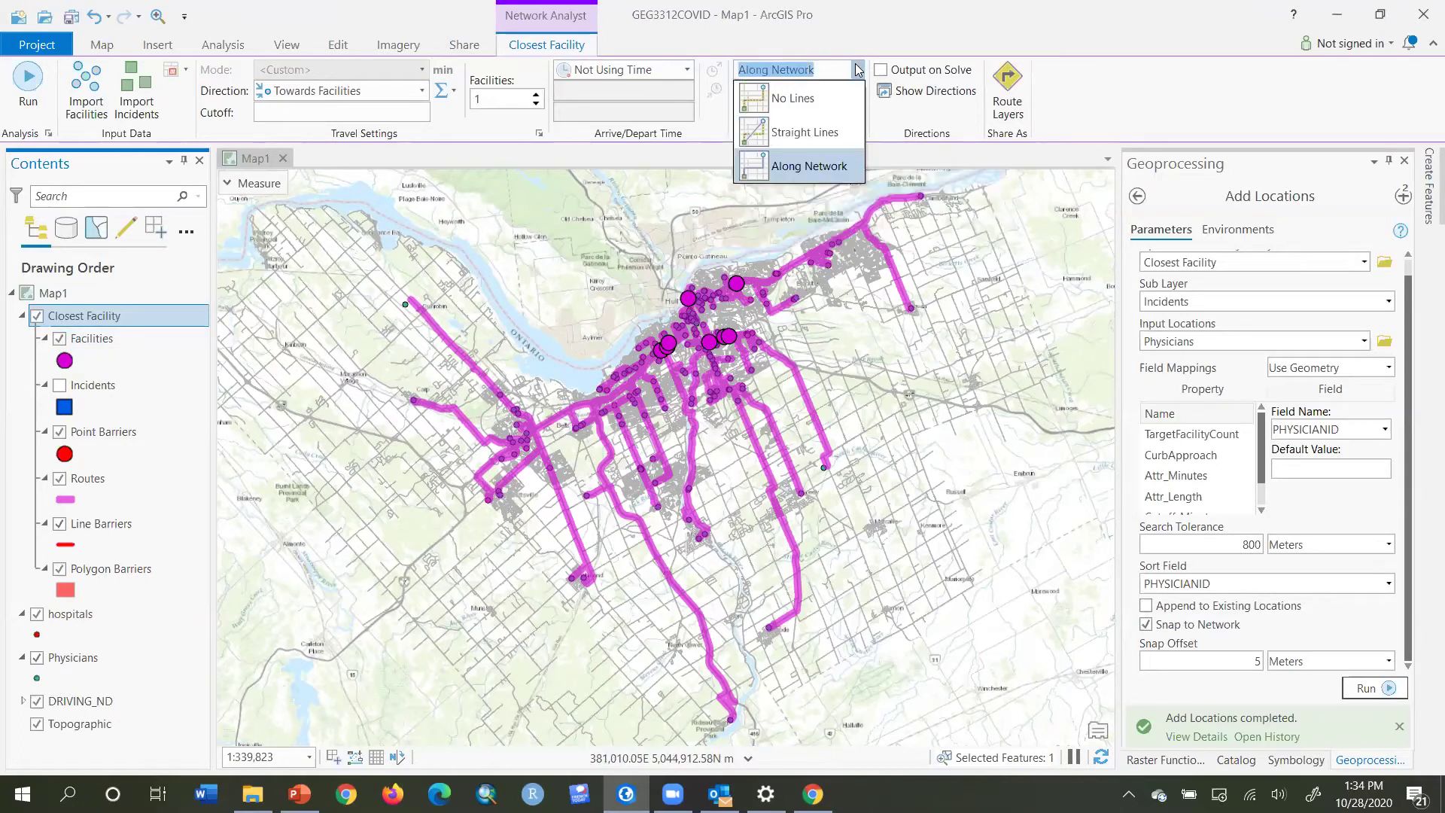
left_click(817, 133)
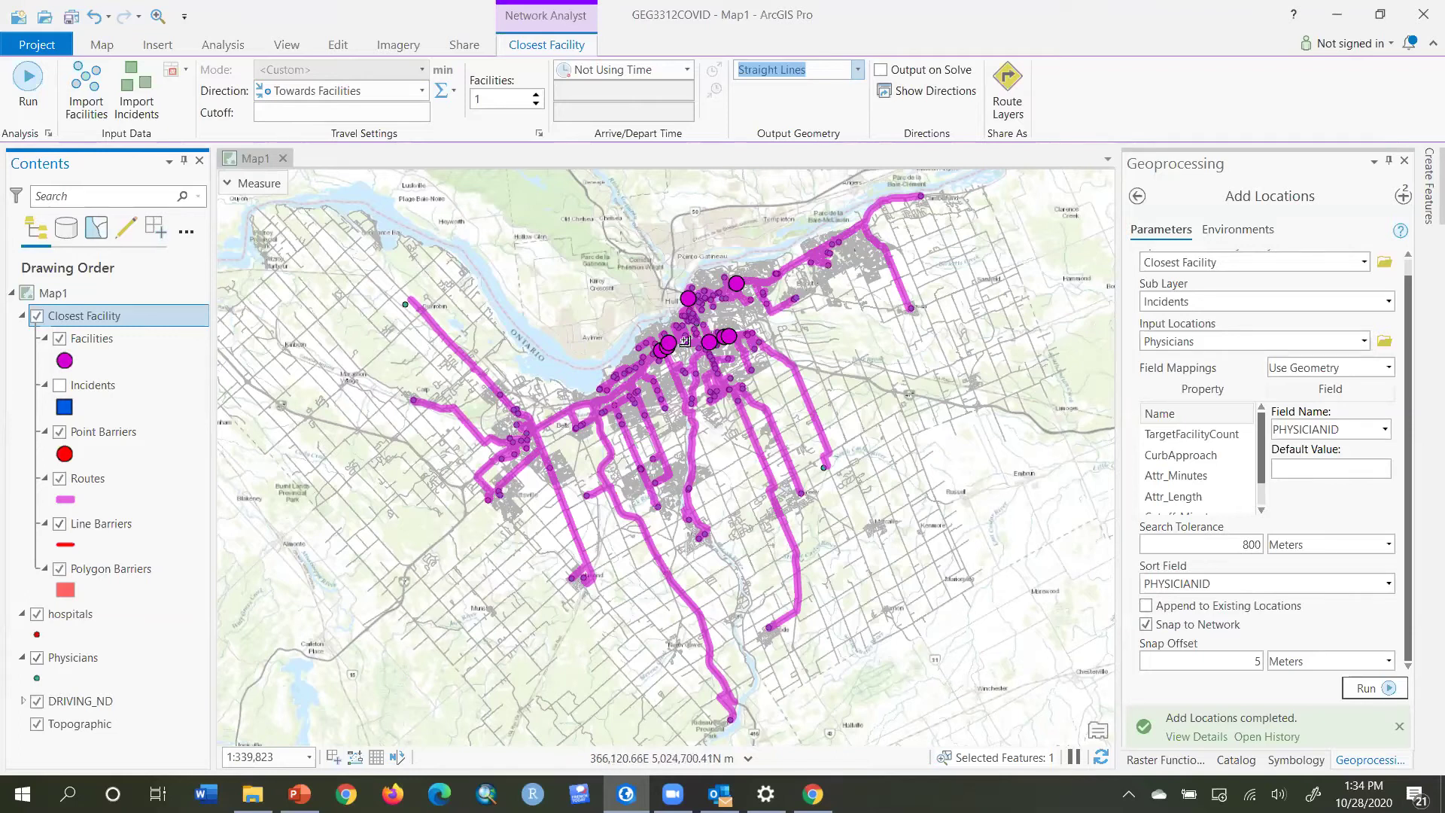
left_click(29, 80)
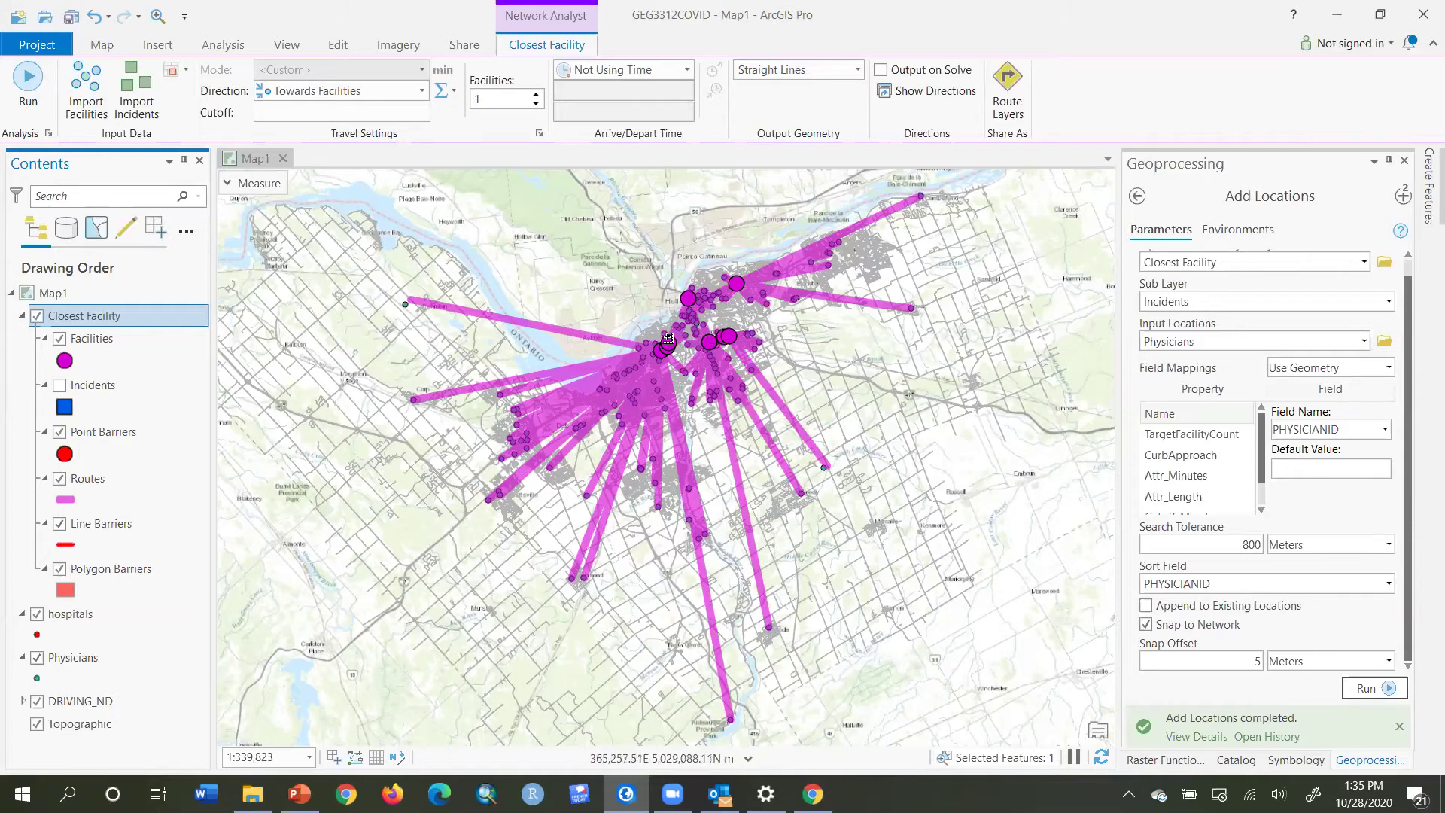
scroll(672, 339, "up", 4)
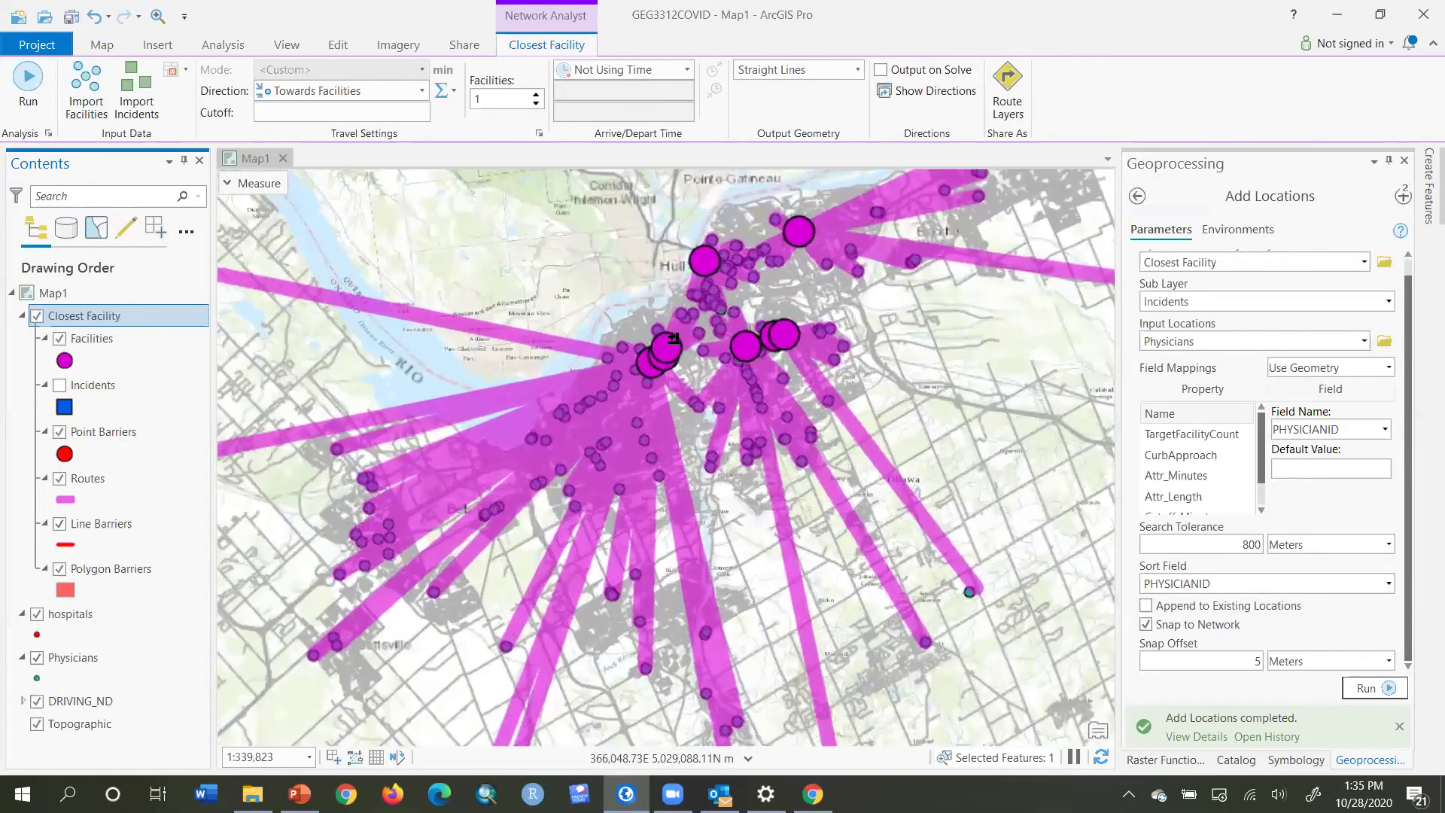
Identify the two neighbouring hospital facilities southwest of downtown where the straight-line routes converge
scroll(659, 361, "up", 6)
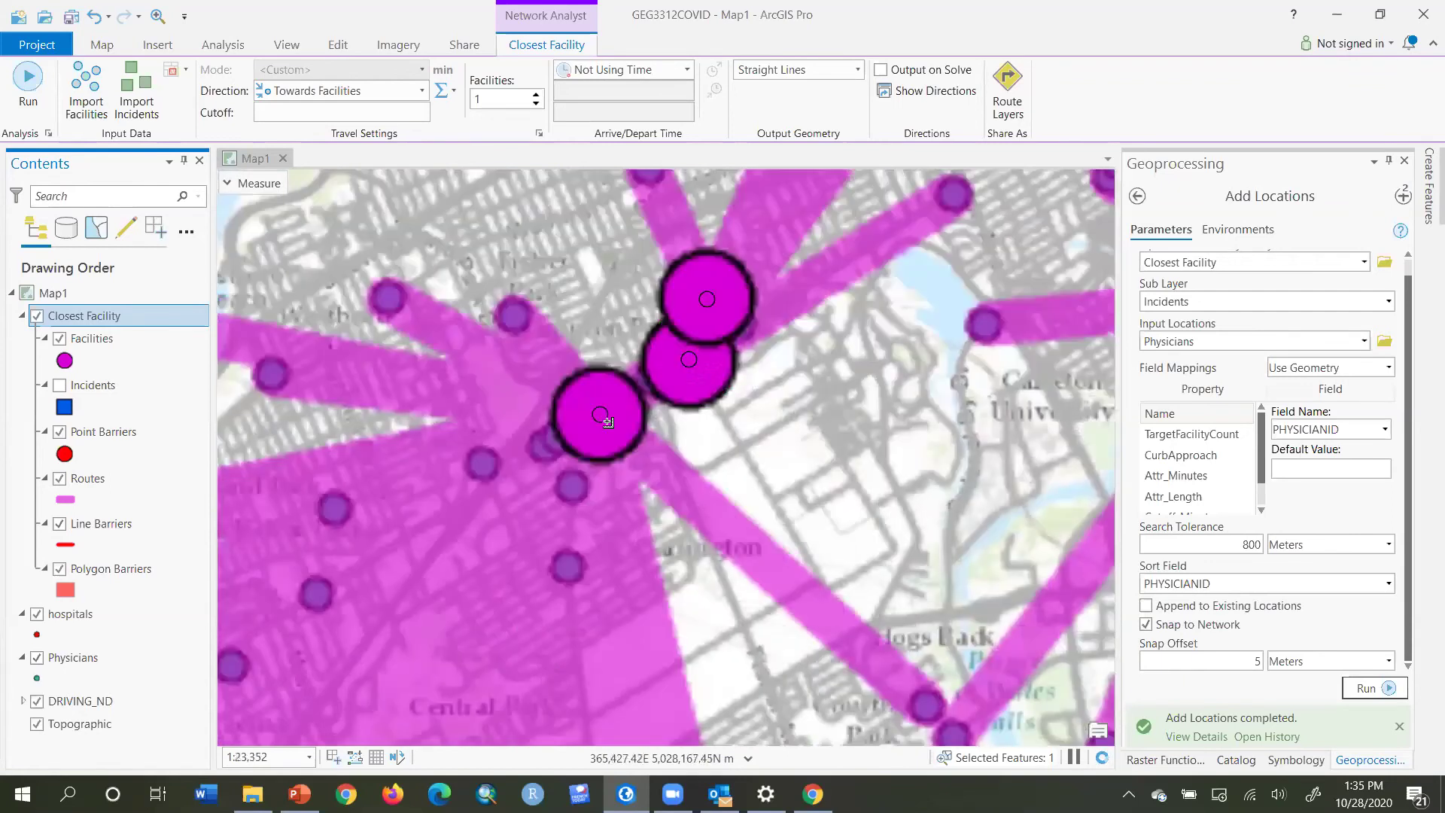
scroll(589, 424, "up", 2)
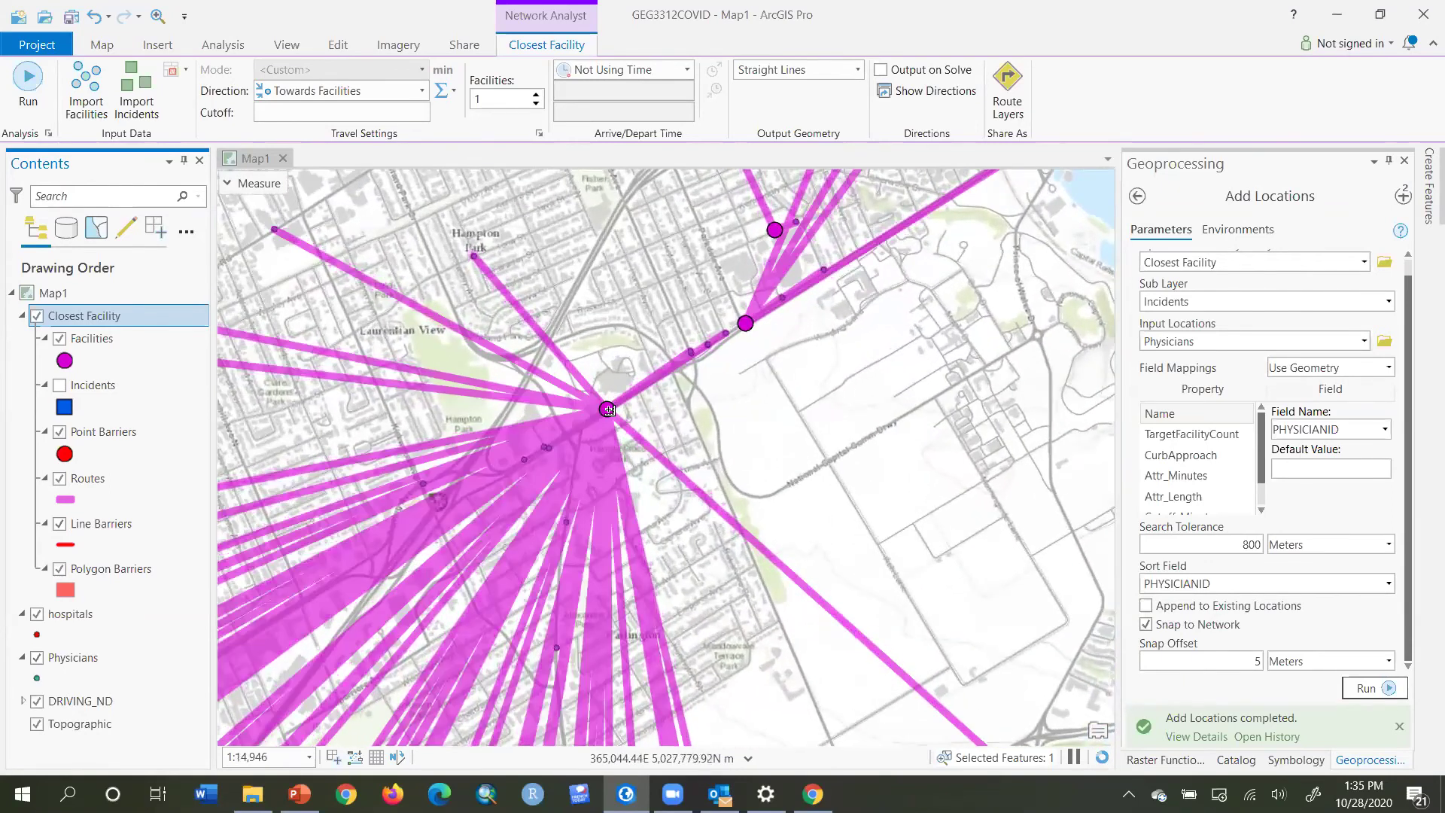
left_click(101, 46)
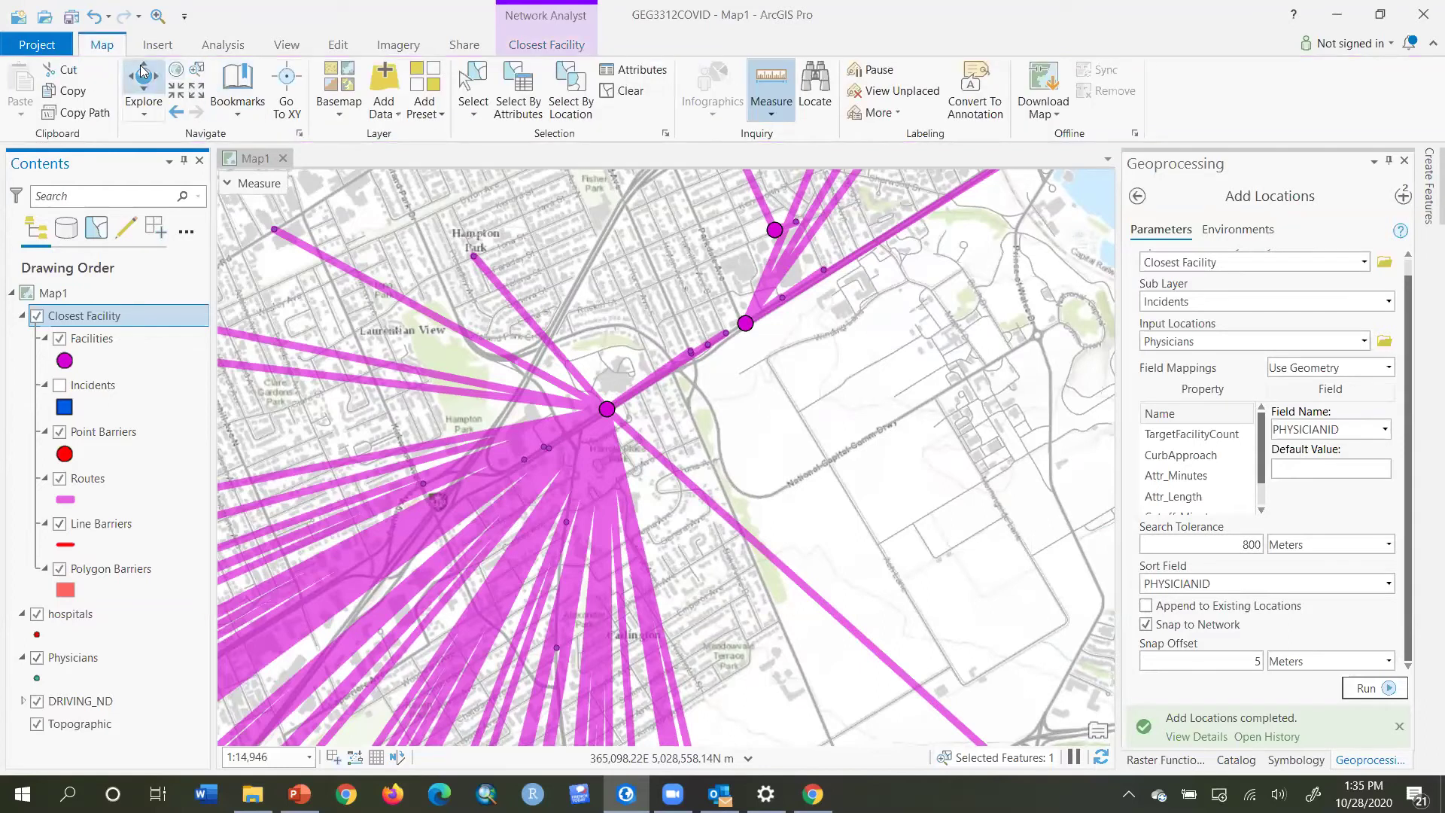
left_click(607, 410)
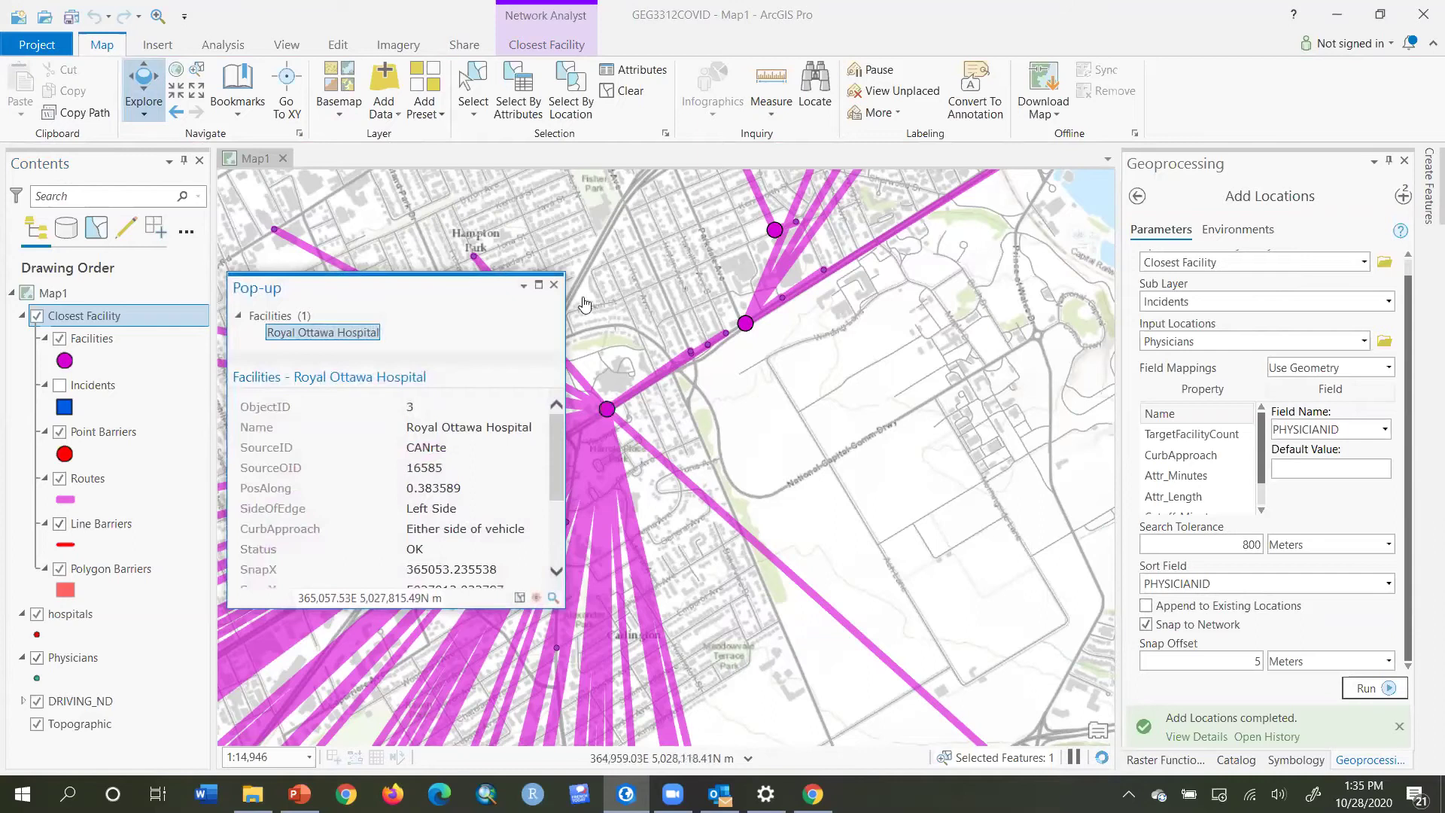
left_click(555, 285)
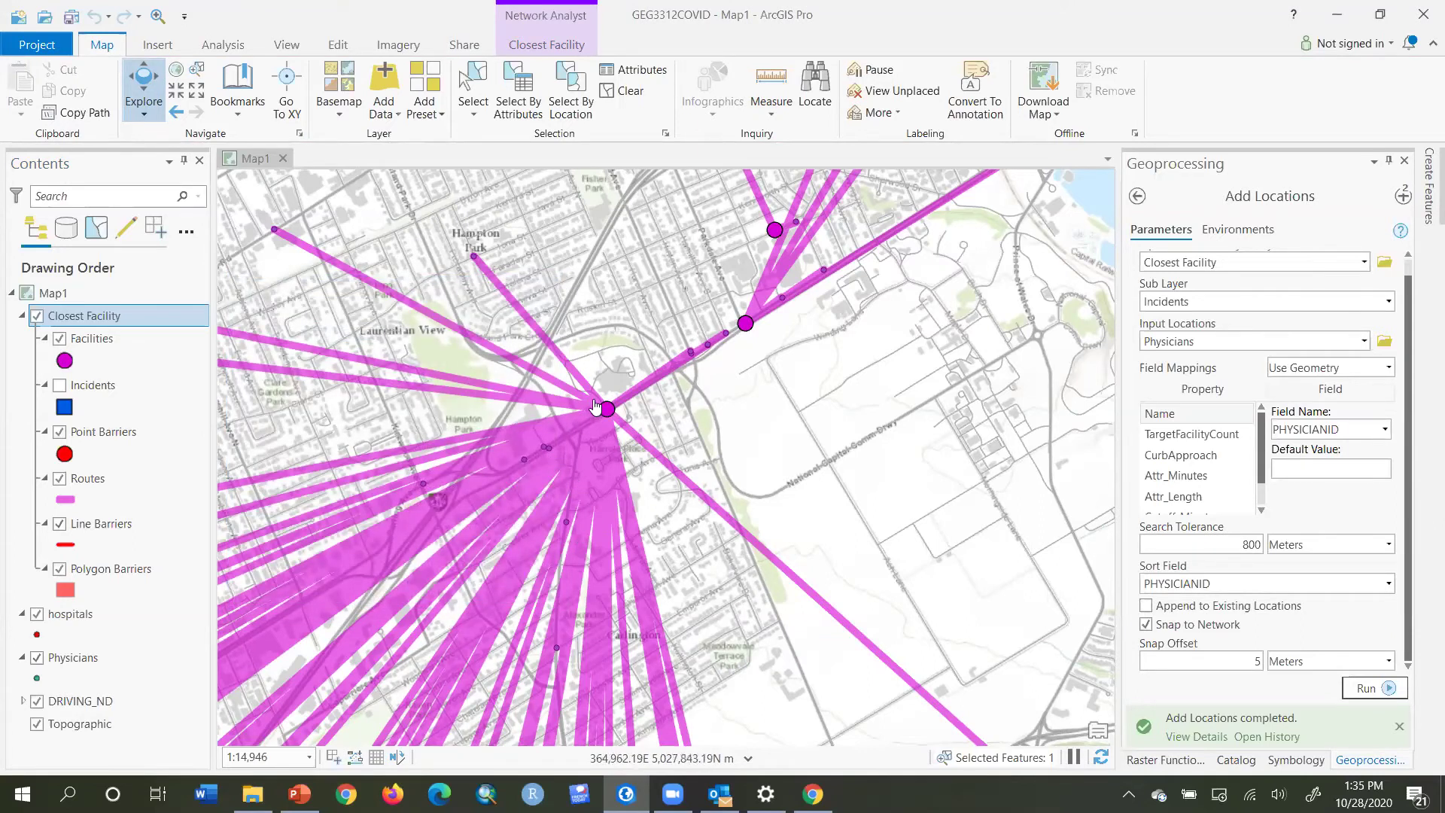
left_click(746, 325)
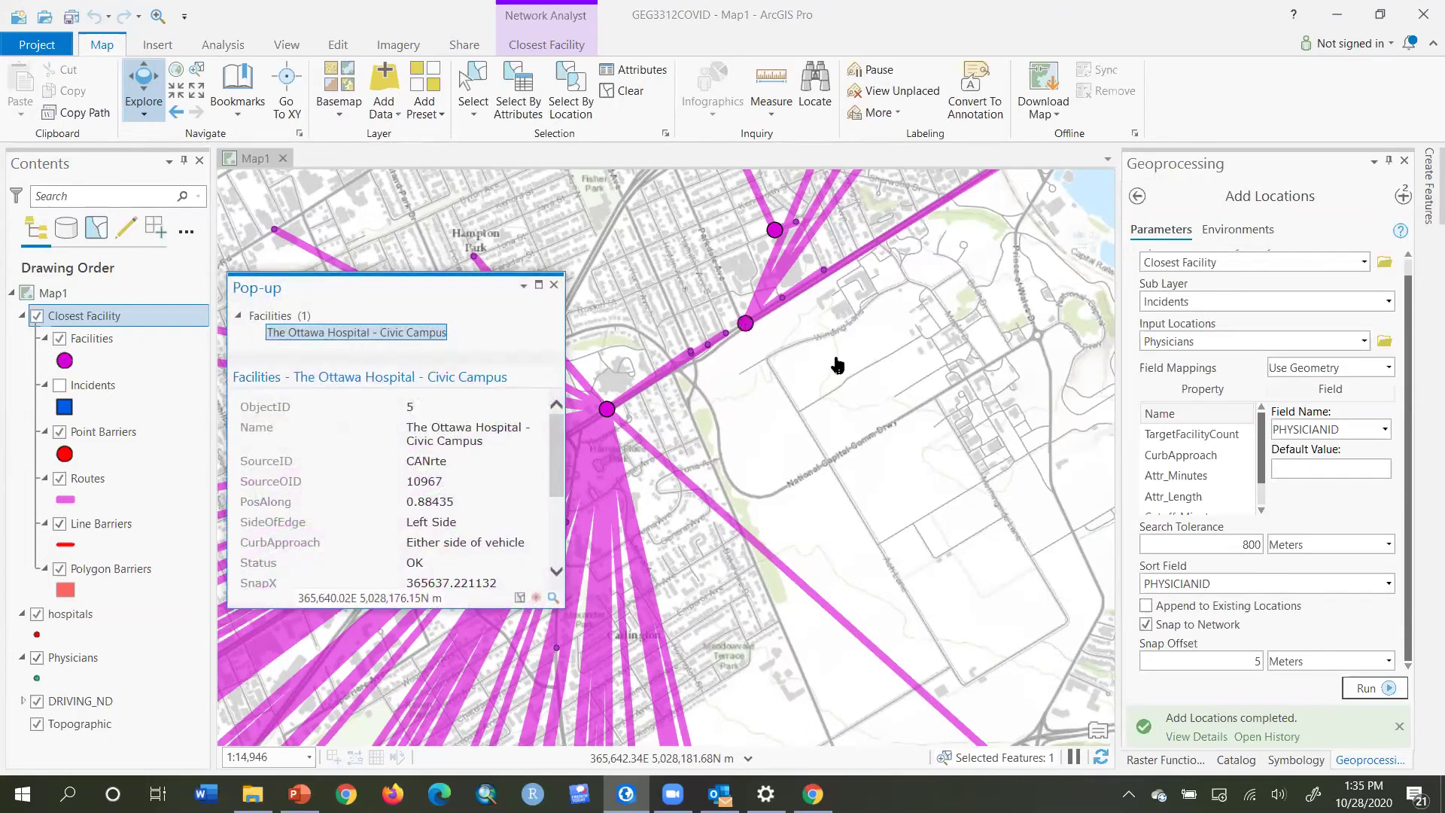
Measure the distance between the Royal Ottawa Hospital and The Ottawa Hospital - Civic Campus, and identify the facility just north of the Civic Campus
scroll(838, 365, "down", 4)
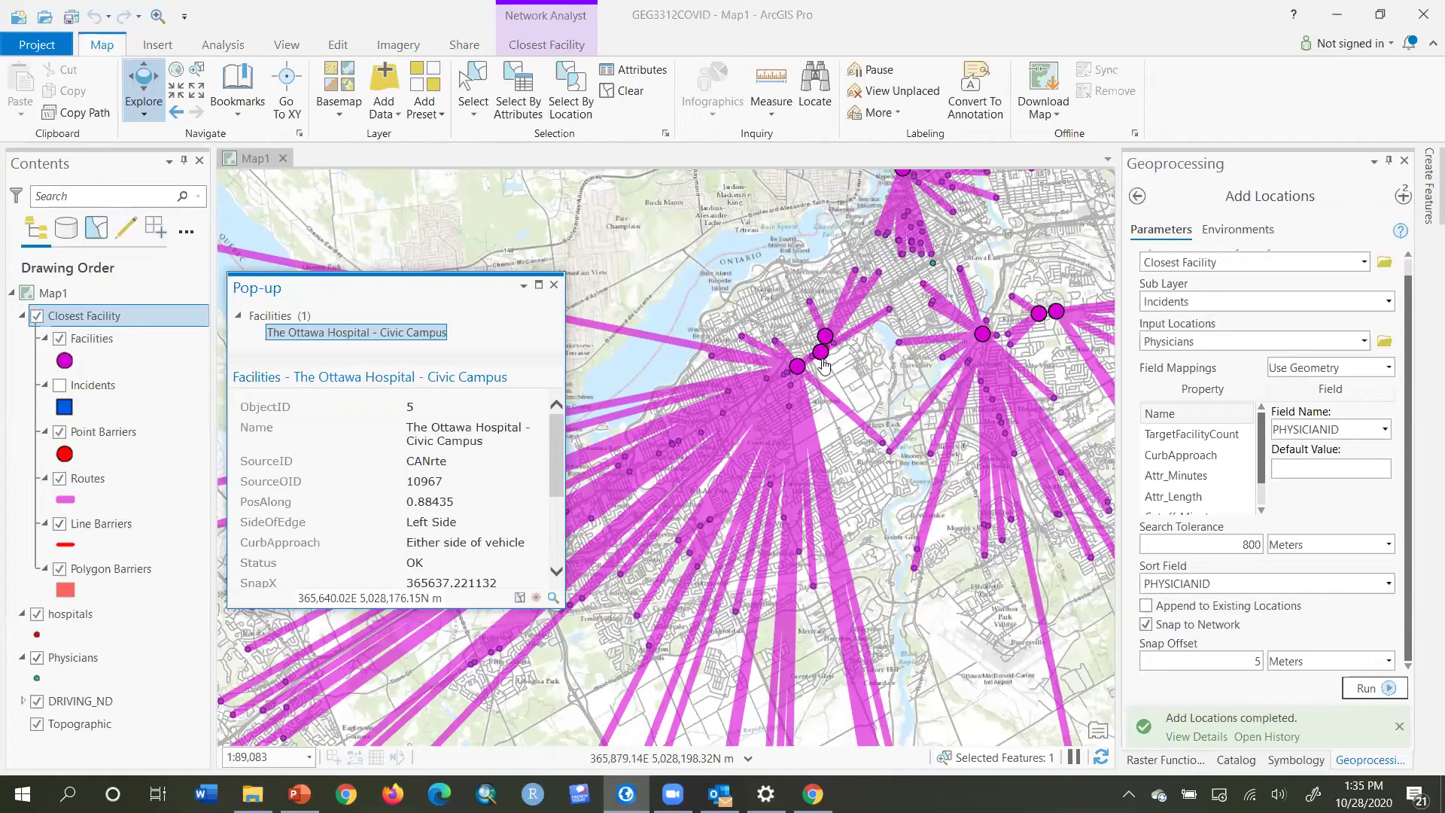
scroll(820, 365, "up", 2)
scroll(817, 367, "up", 3)
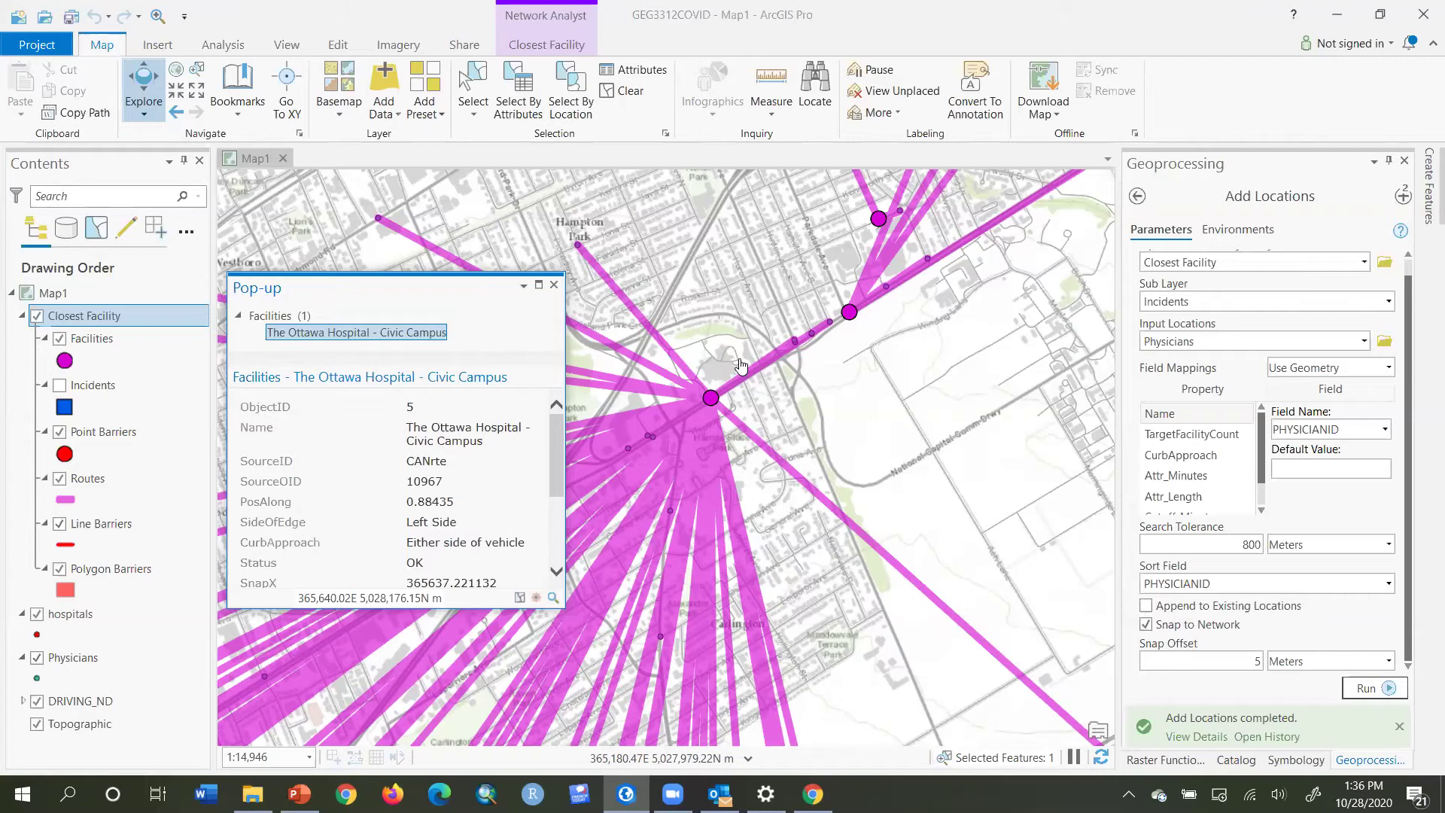
left_click(765, 69)
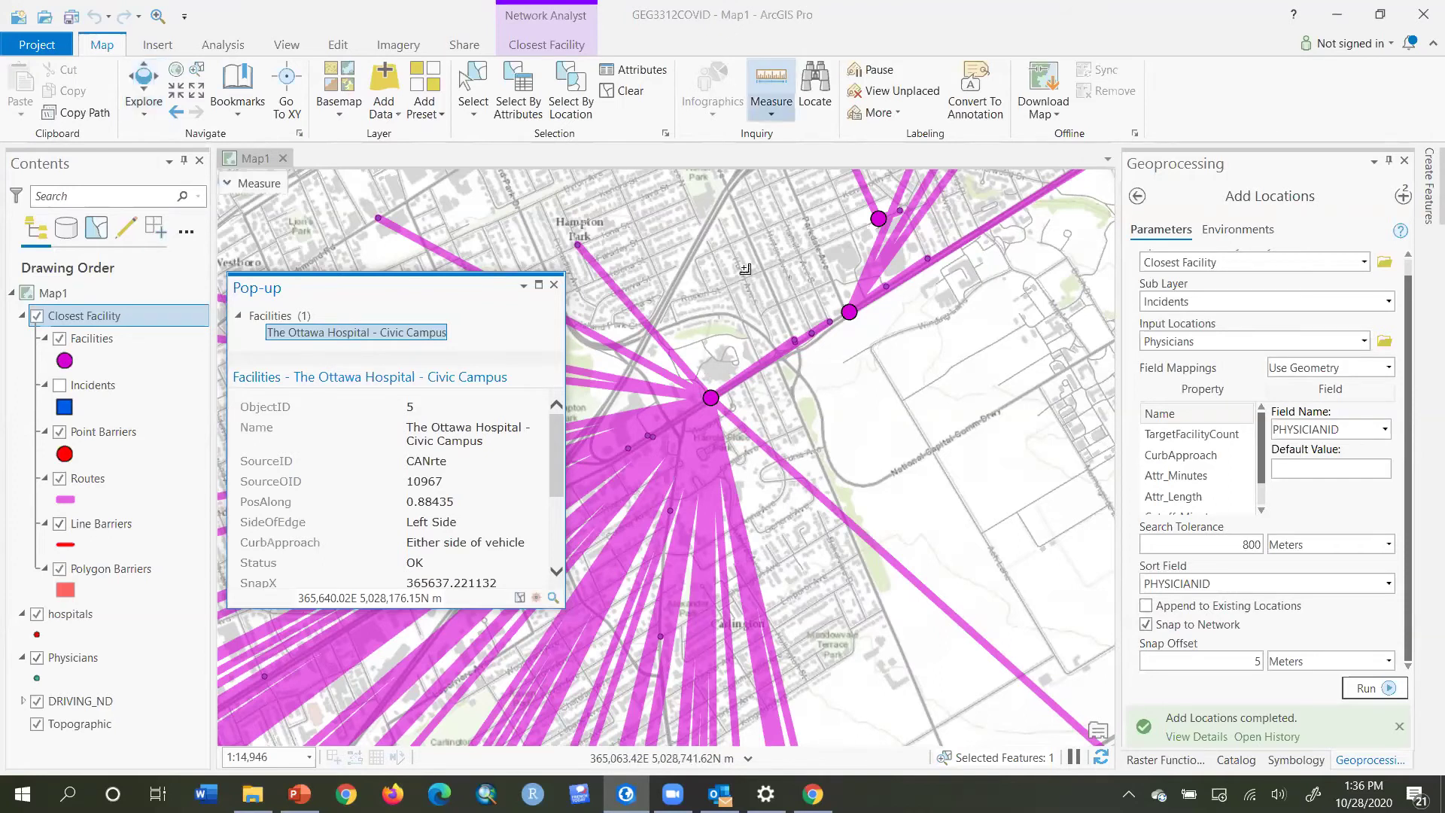
left_click(712, 397)
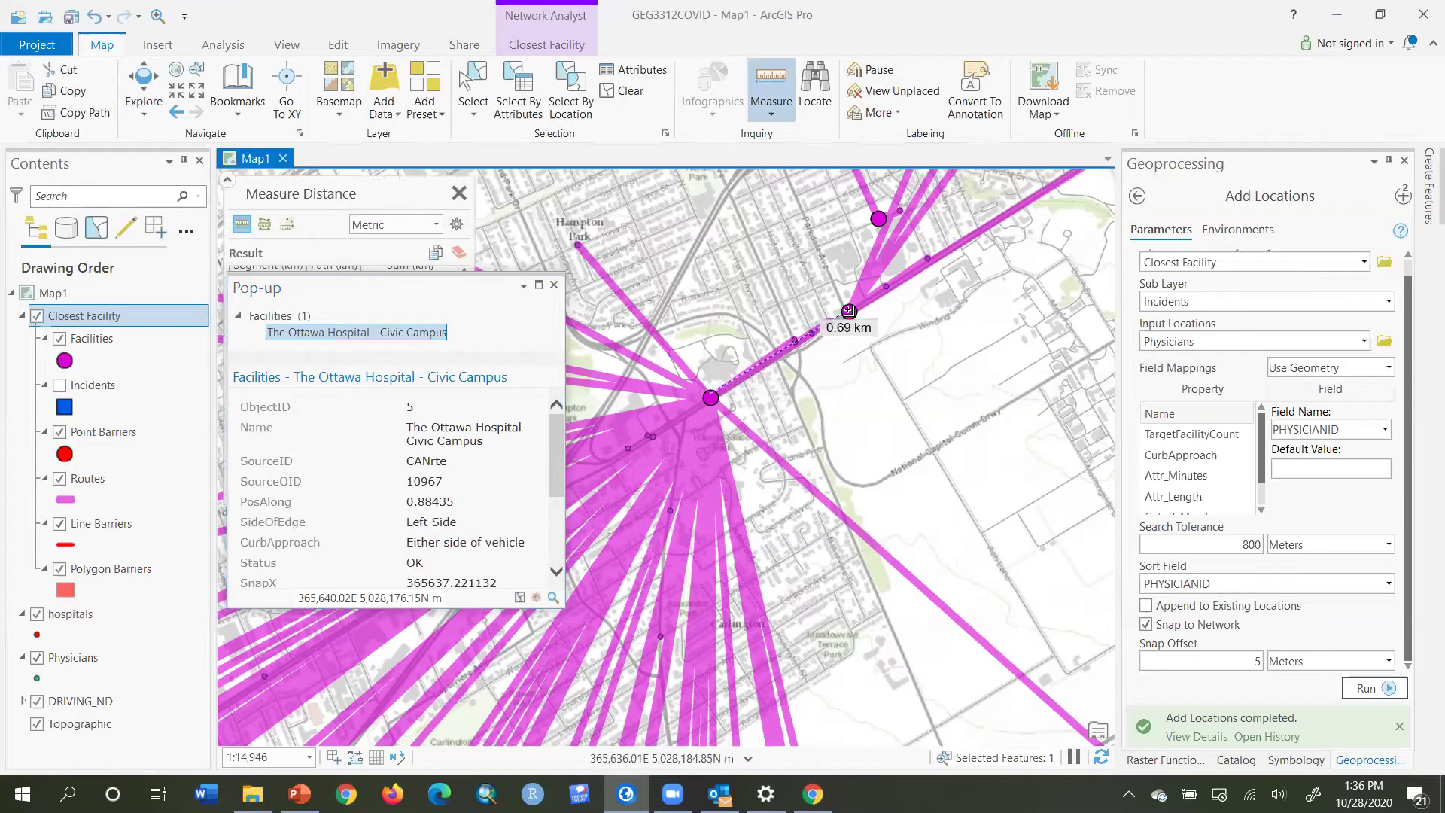
double_click(849, 311)
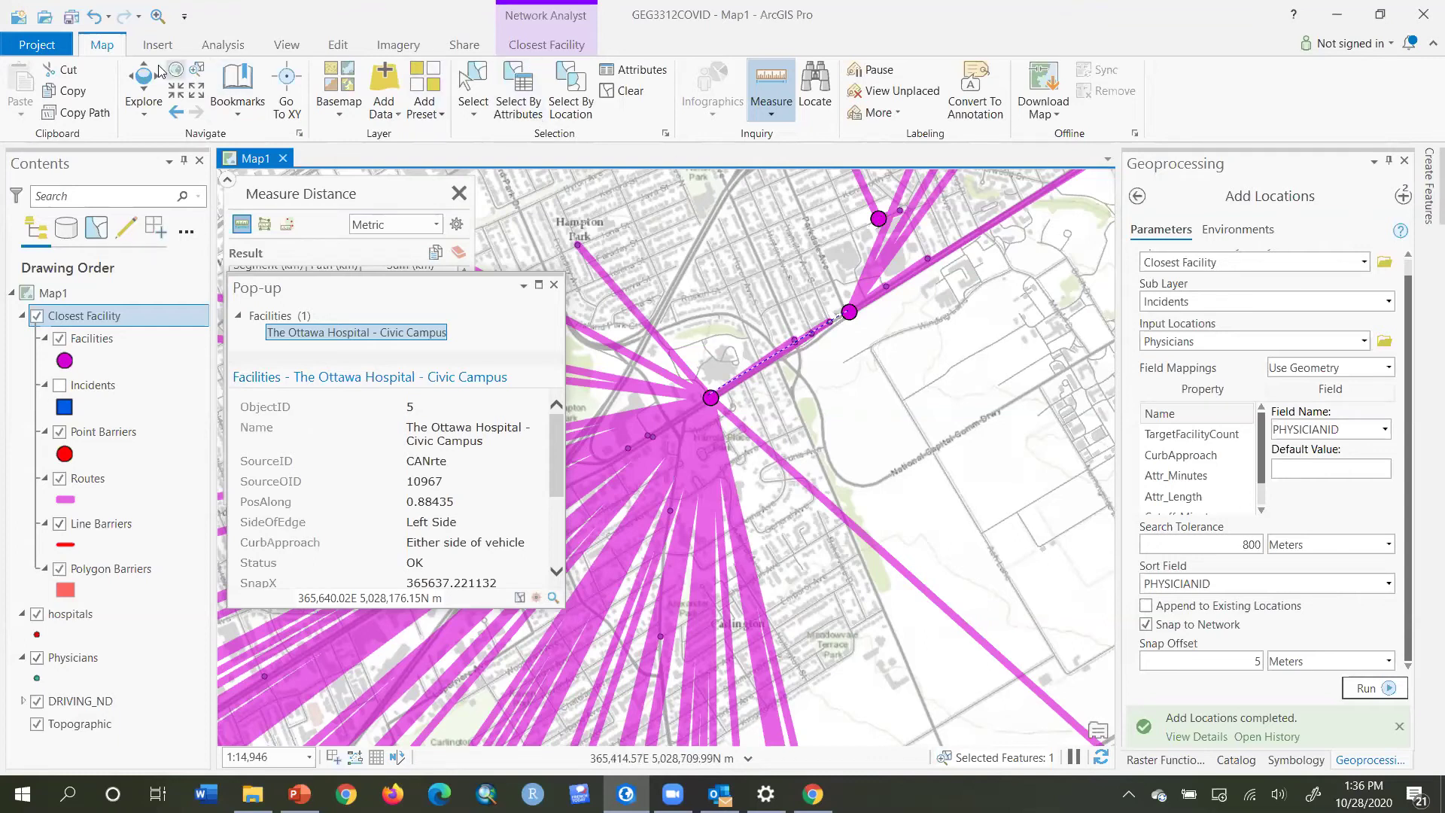
left_click(143, 85)
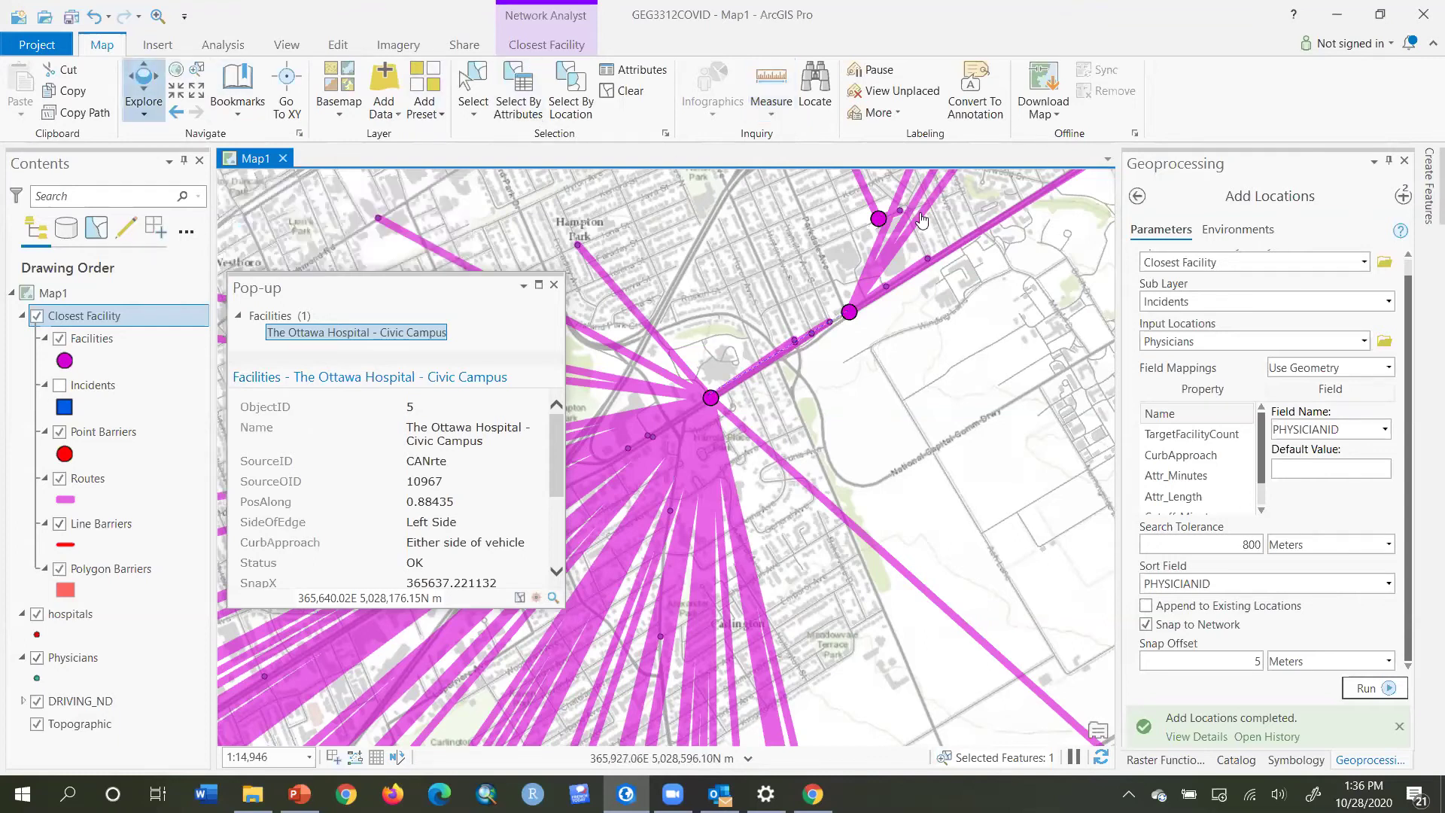
left_click(877, 220)
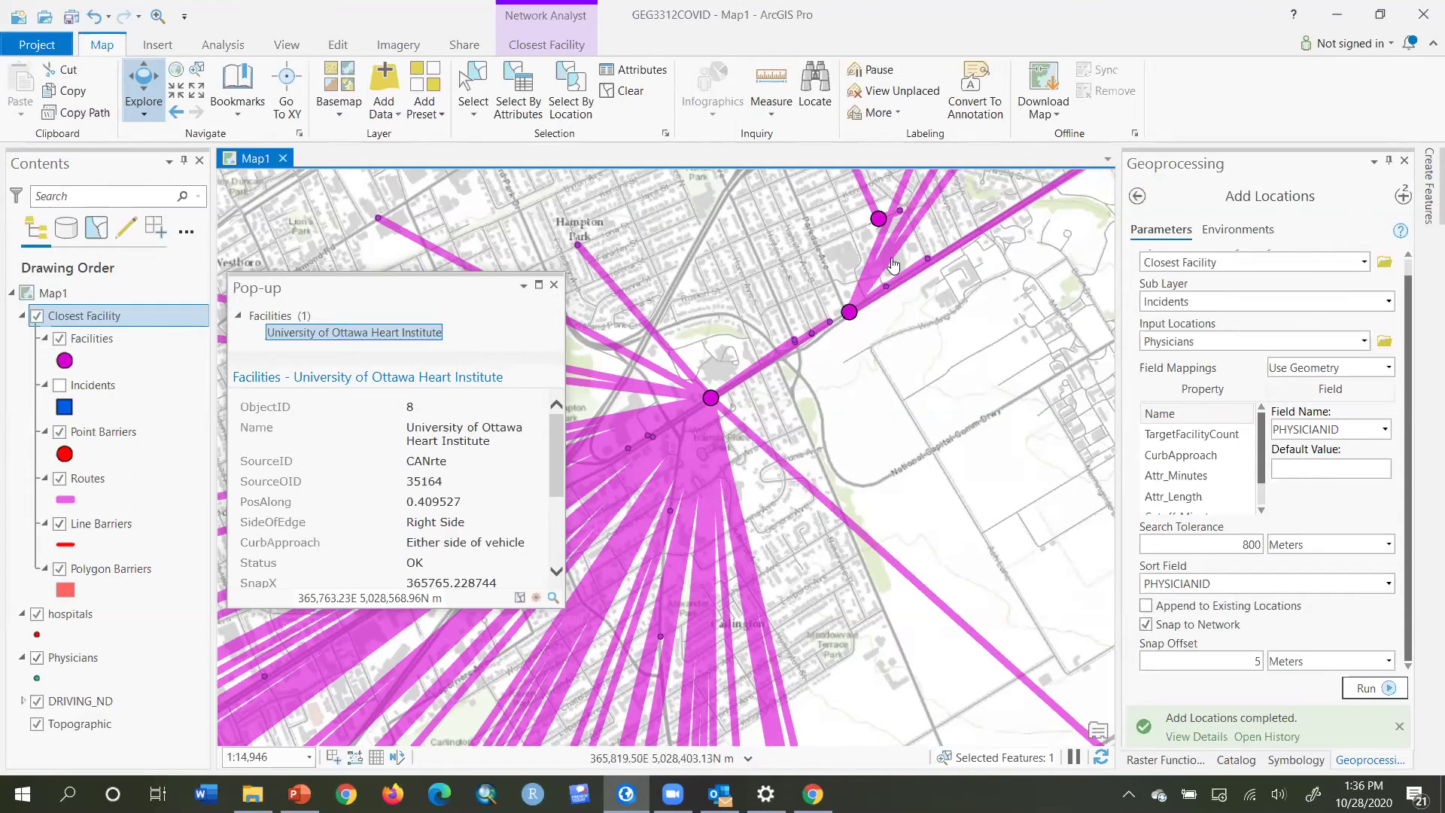
Examine how the physician lines split between the clustered western hospitals and the adjacent pair of hospitals farther east
scroll(893, 264, "down", 3)
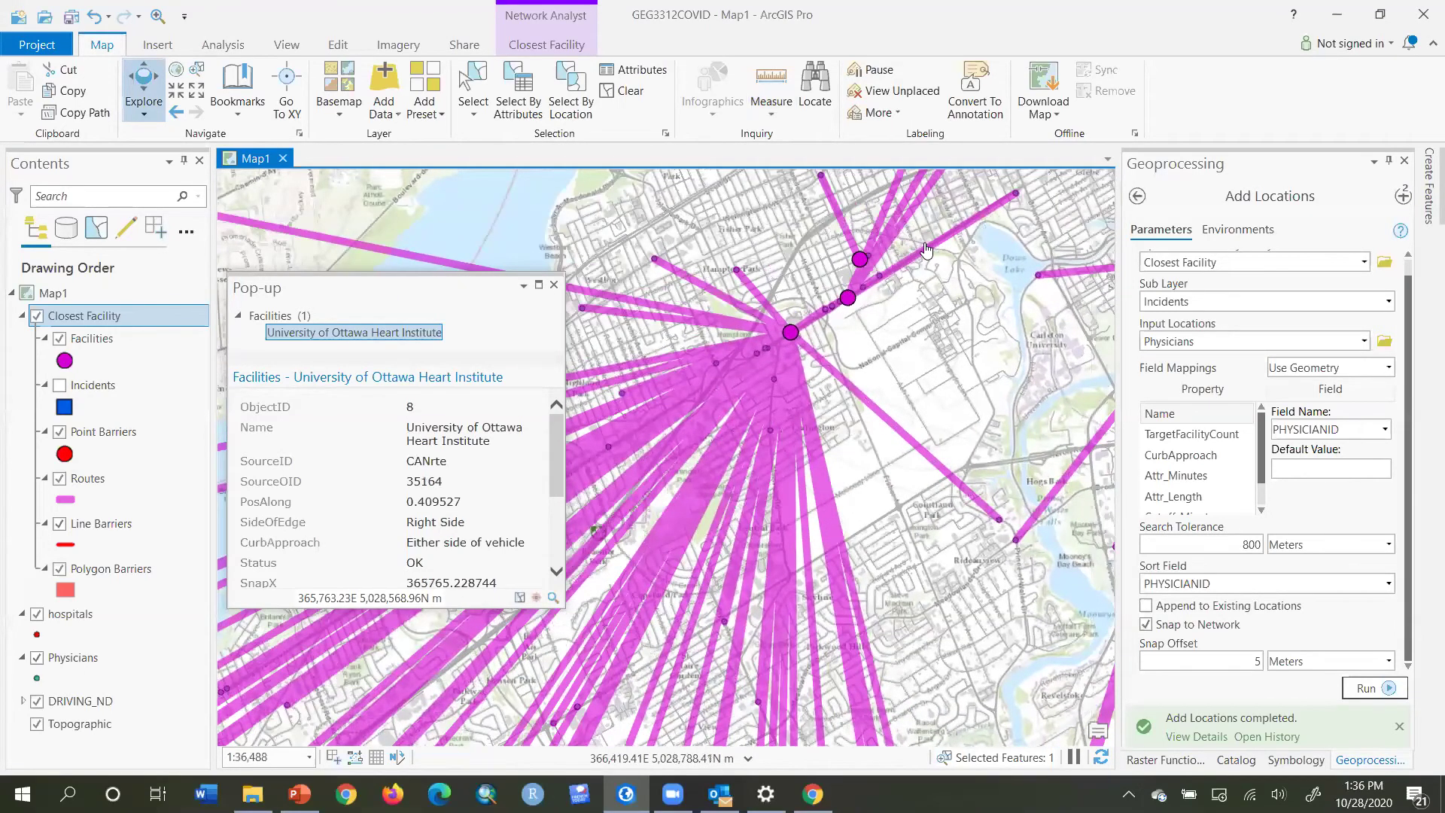
left_click_drag(826, 344, 751, 439)
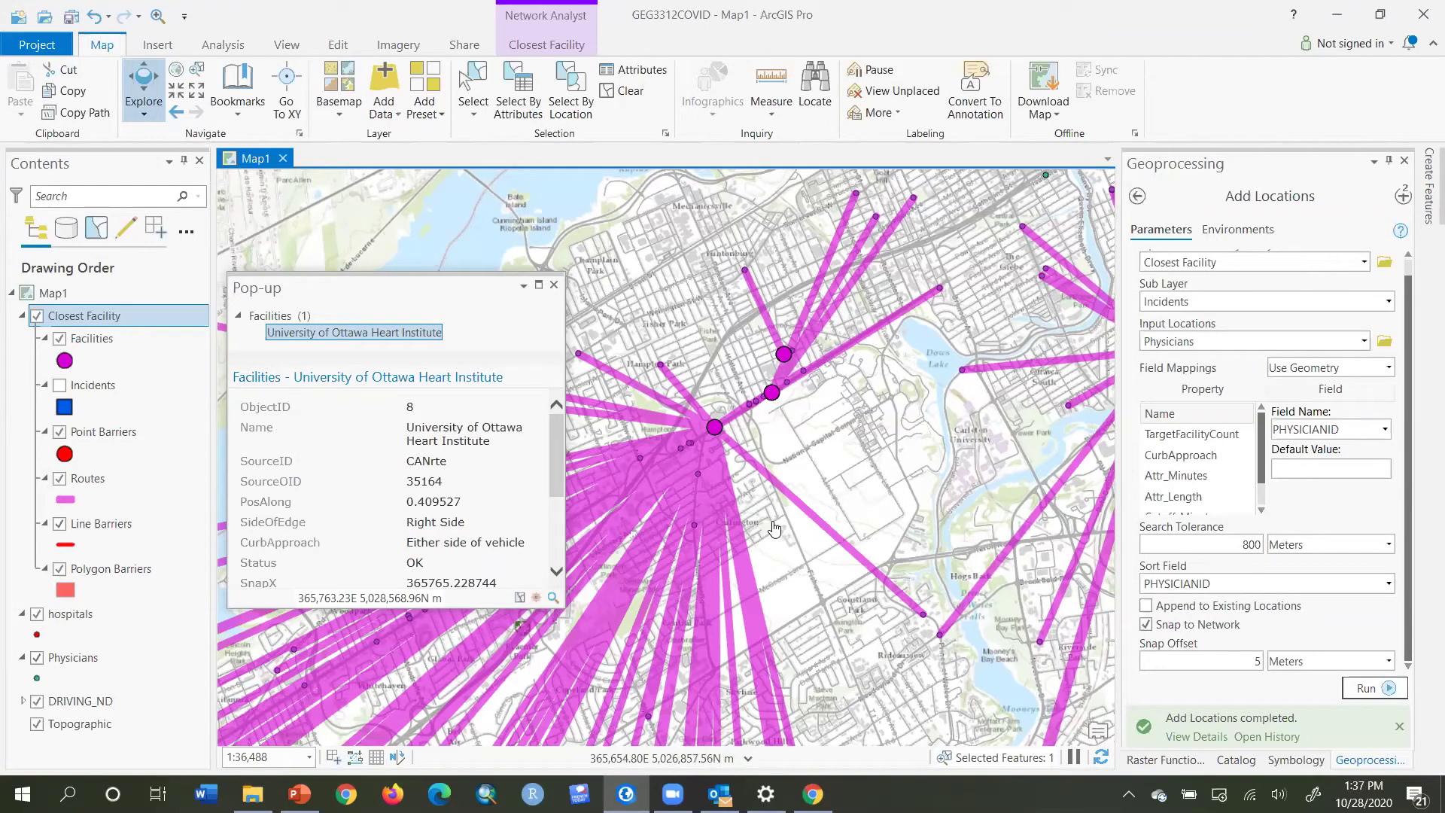
left_click_drag(922, 515, 659, 474)
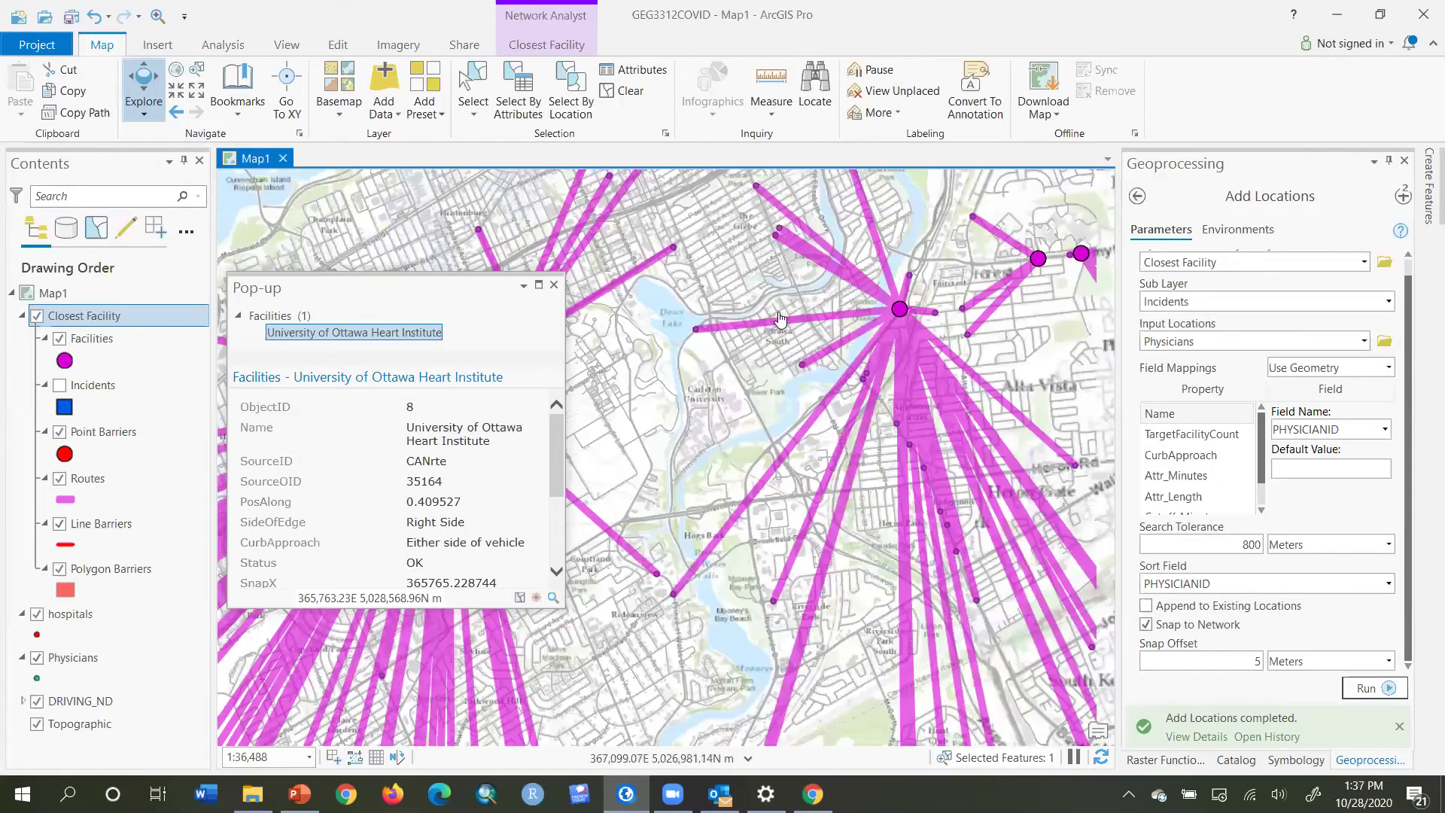
key("Right")
key("Right")
key("Right")
key("Up")
key("Up")
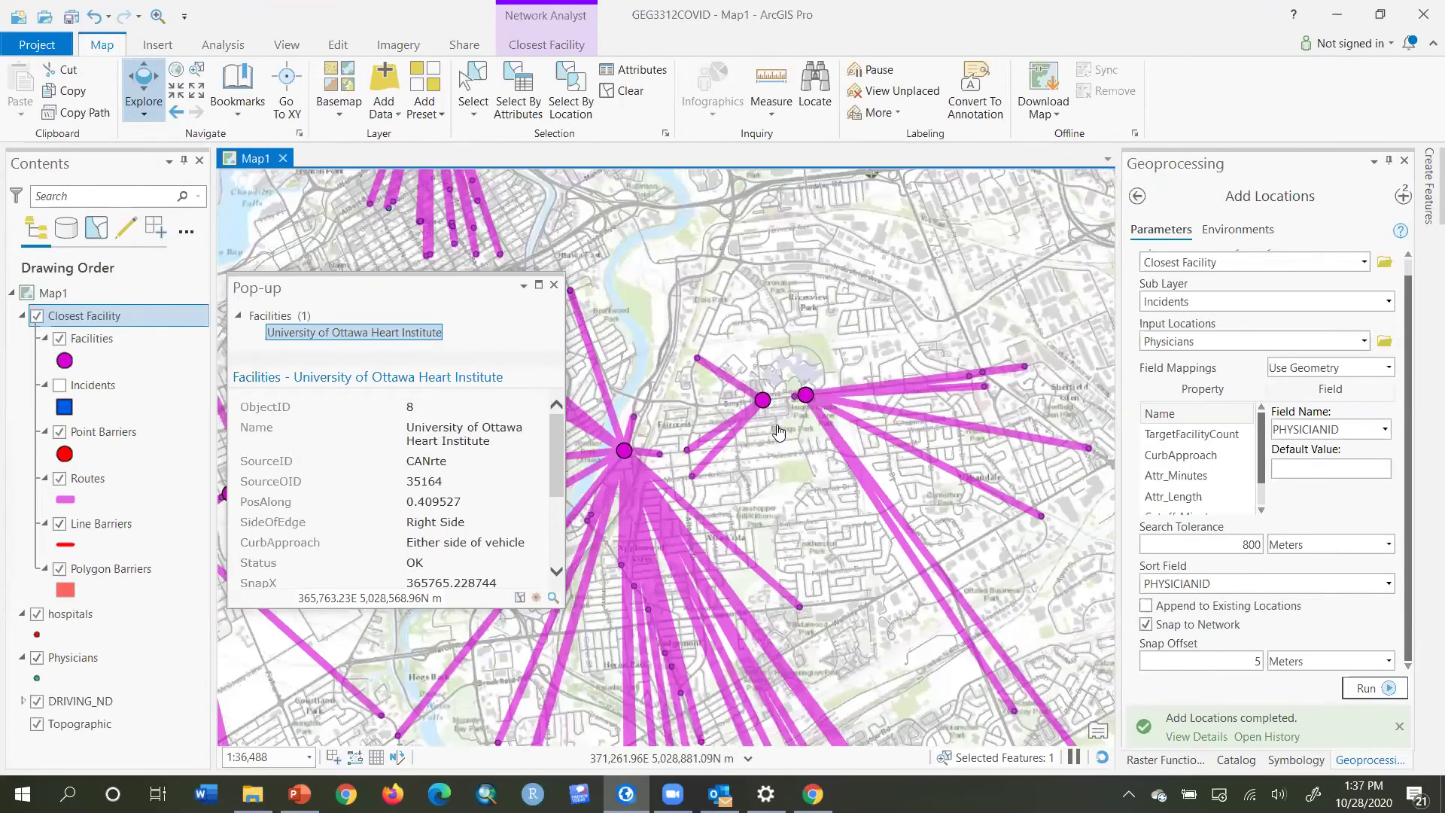
scroll(751, 419, "up", 3)
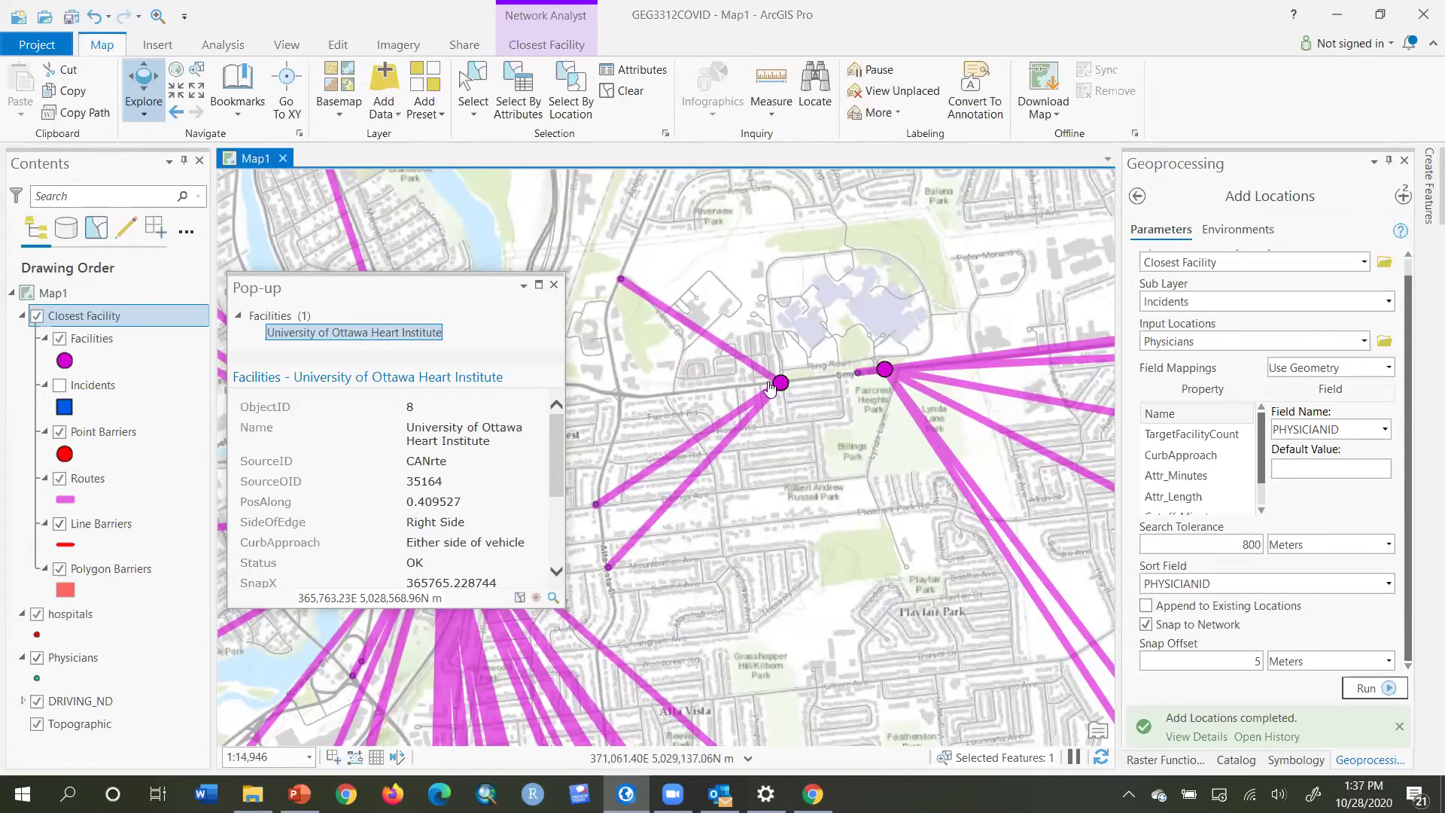
key("Right")
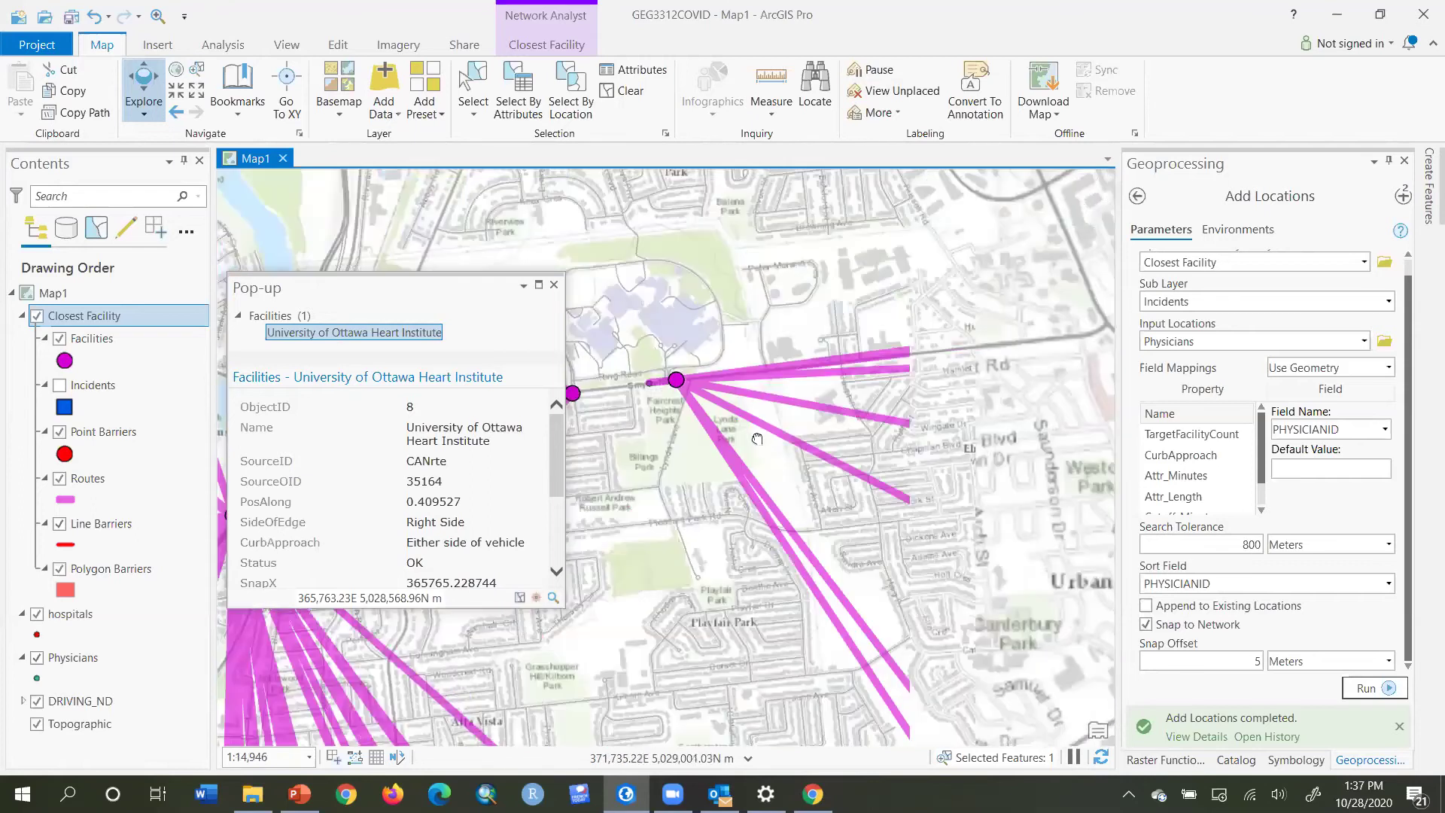
key("Left")
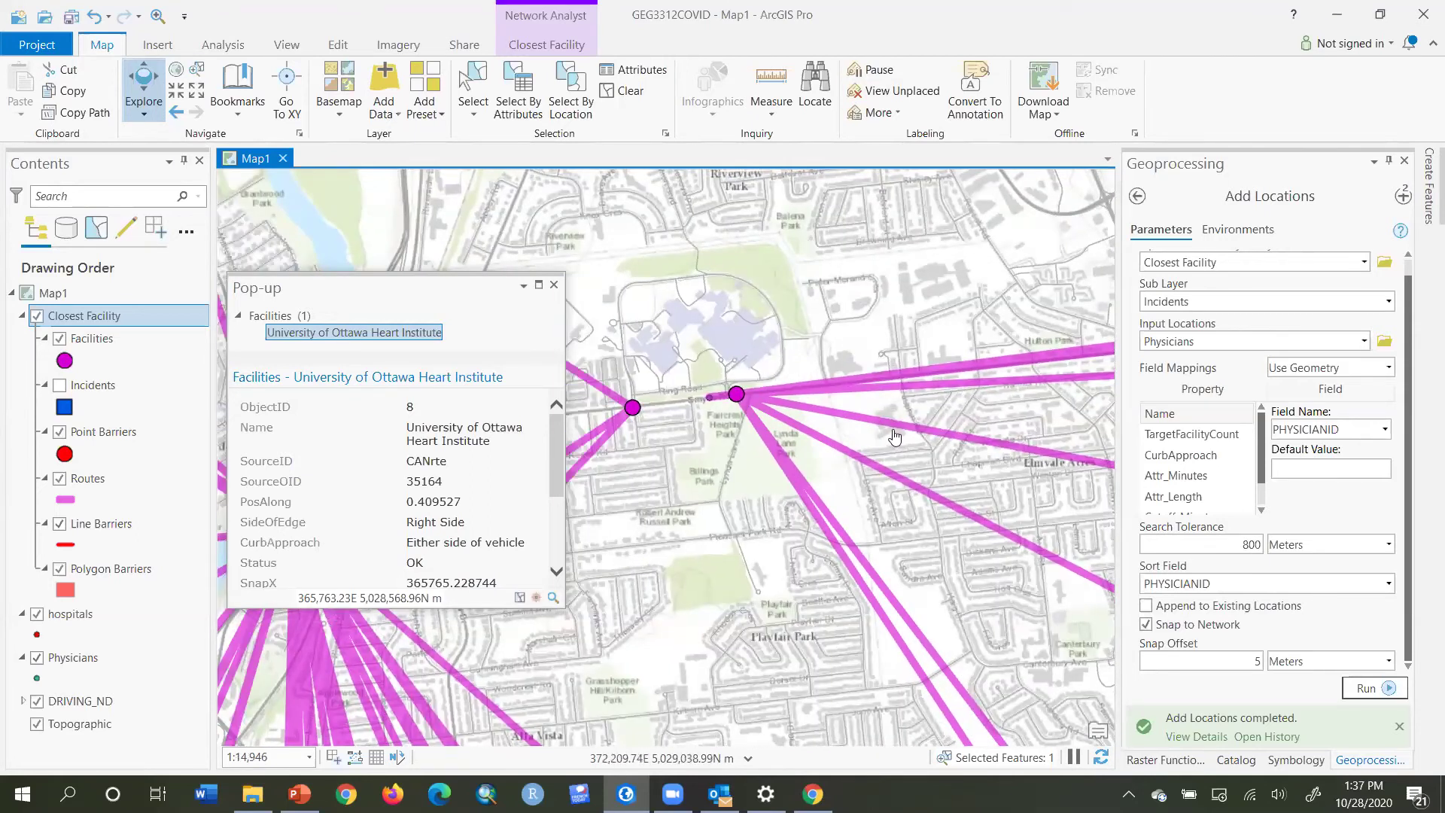
key("Right")
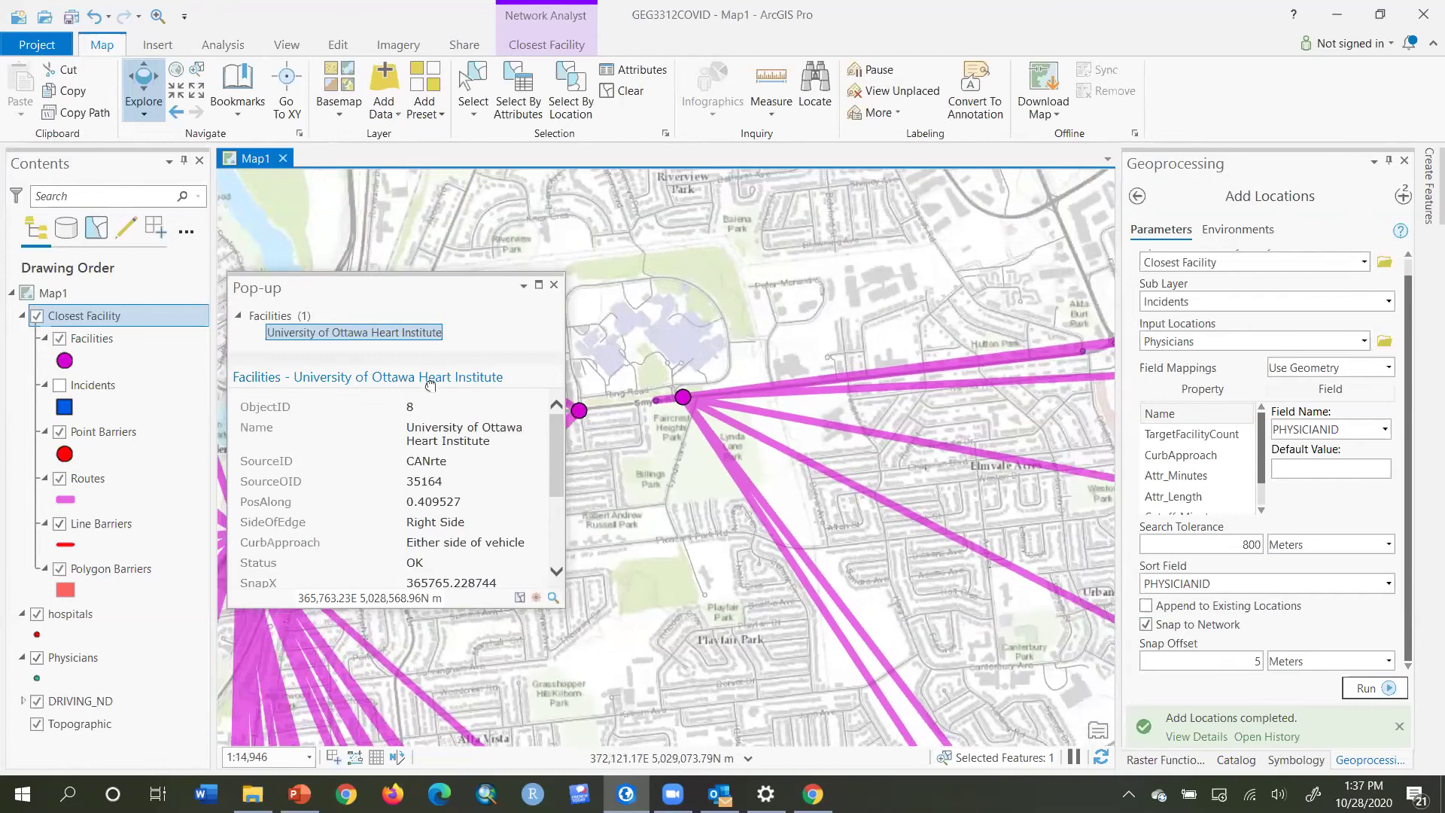
key("Down")
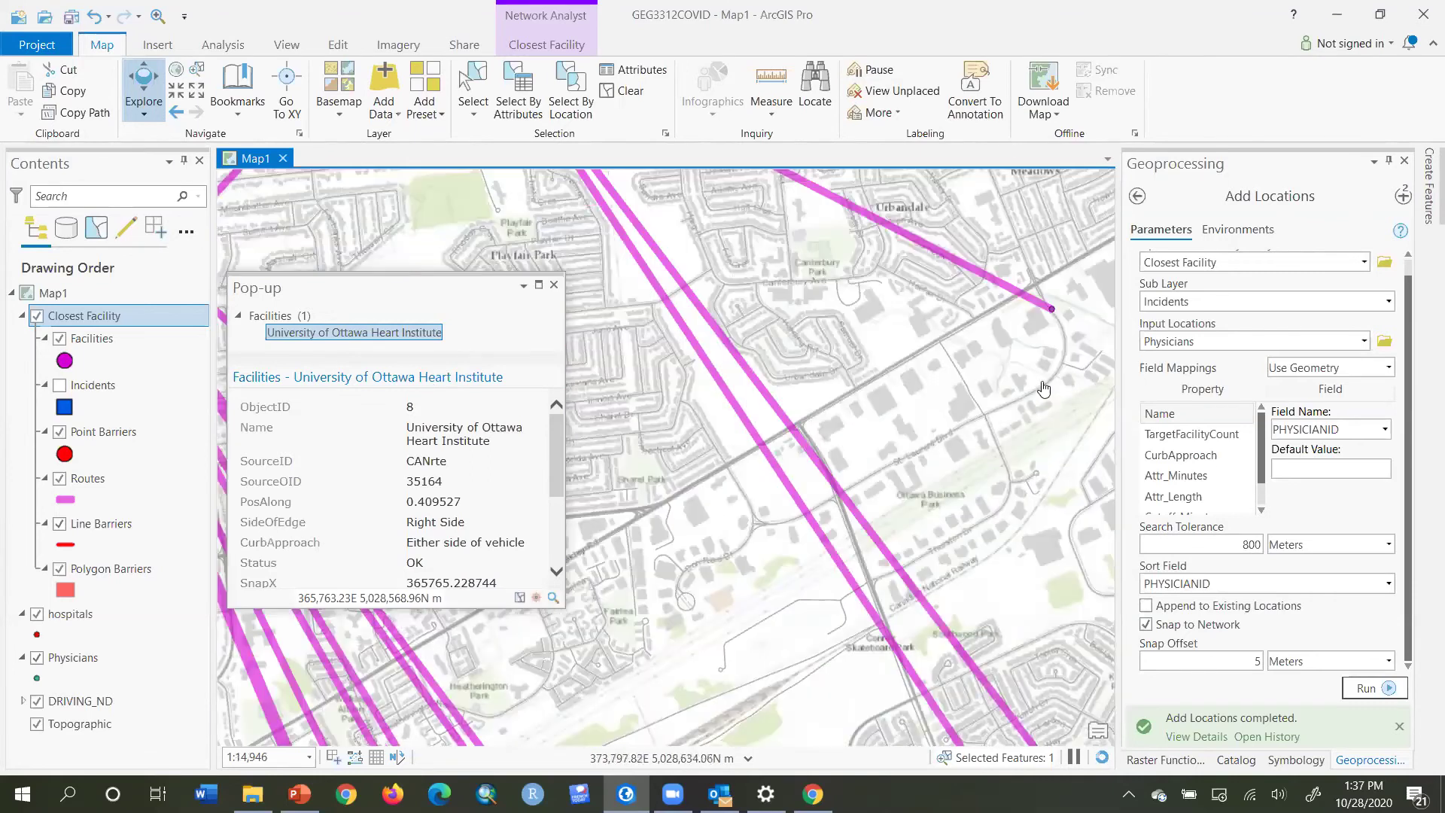
scroll(783, 403, "down", 4)
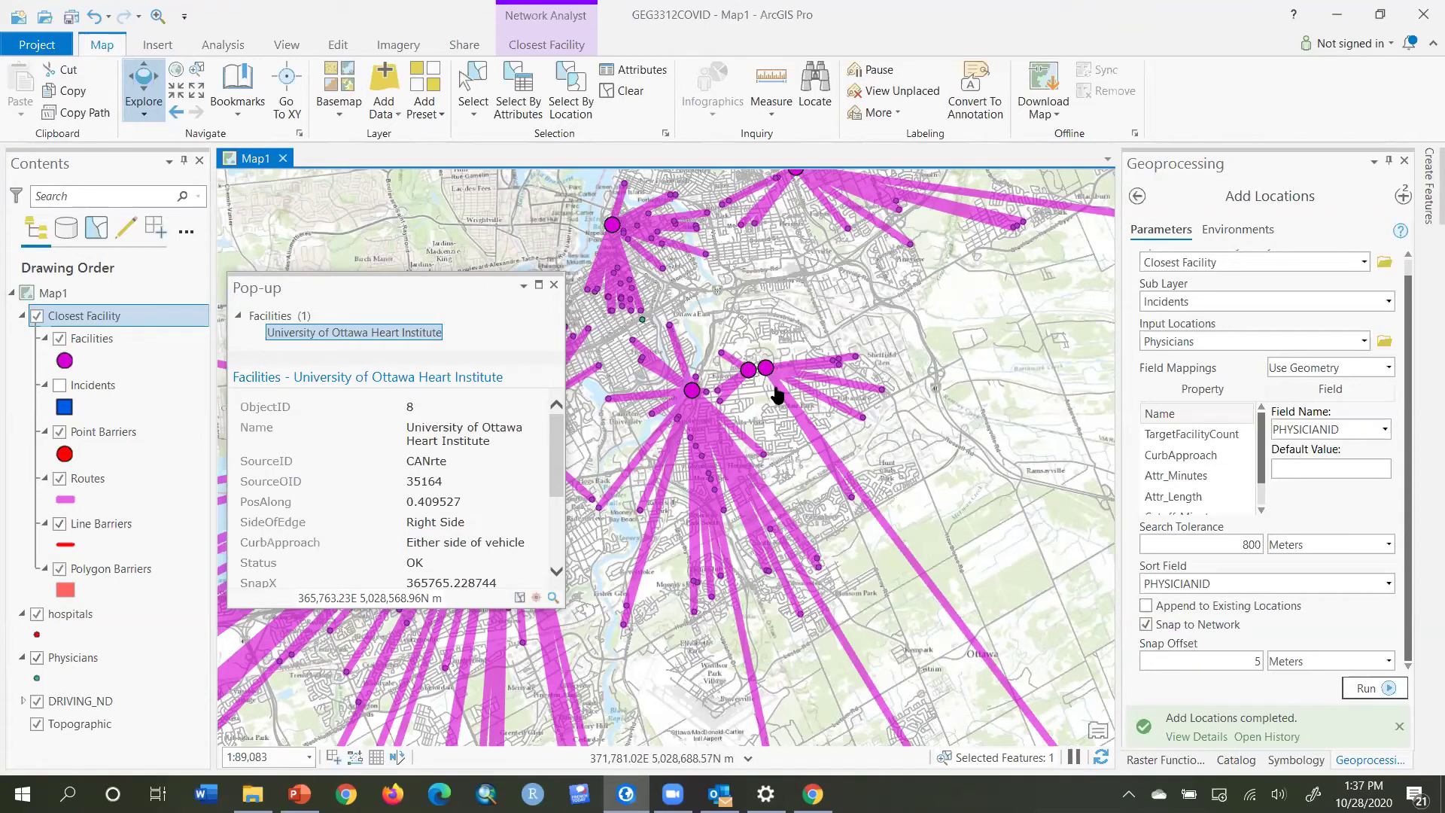
Delete the Childrens Hospital of Eastern Ontario point from the Facilities sublayer
left_click(565, 44)
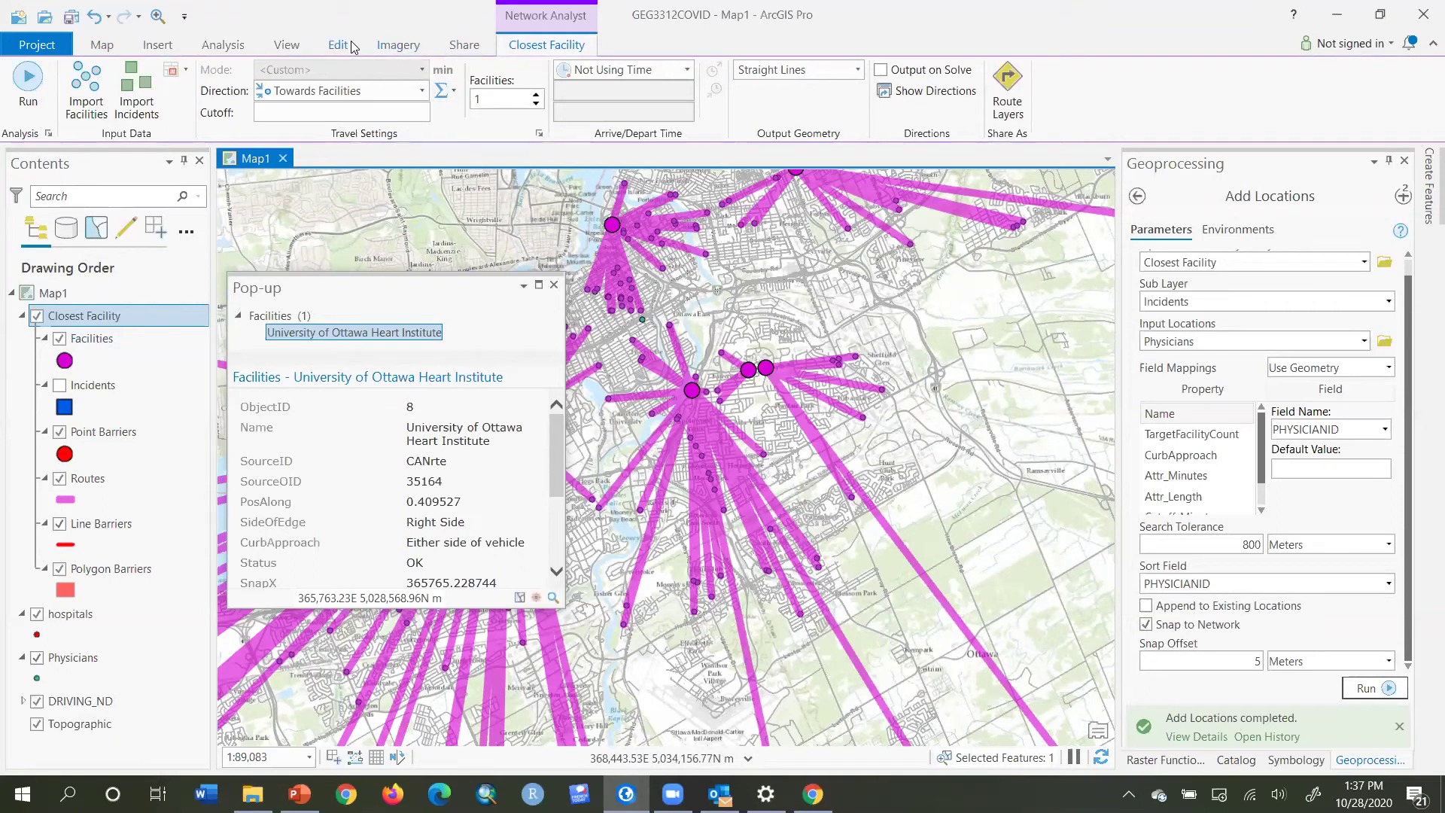
left_click(137, 344)
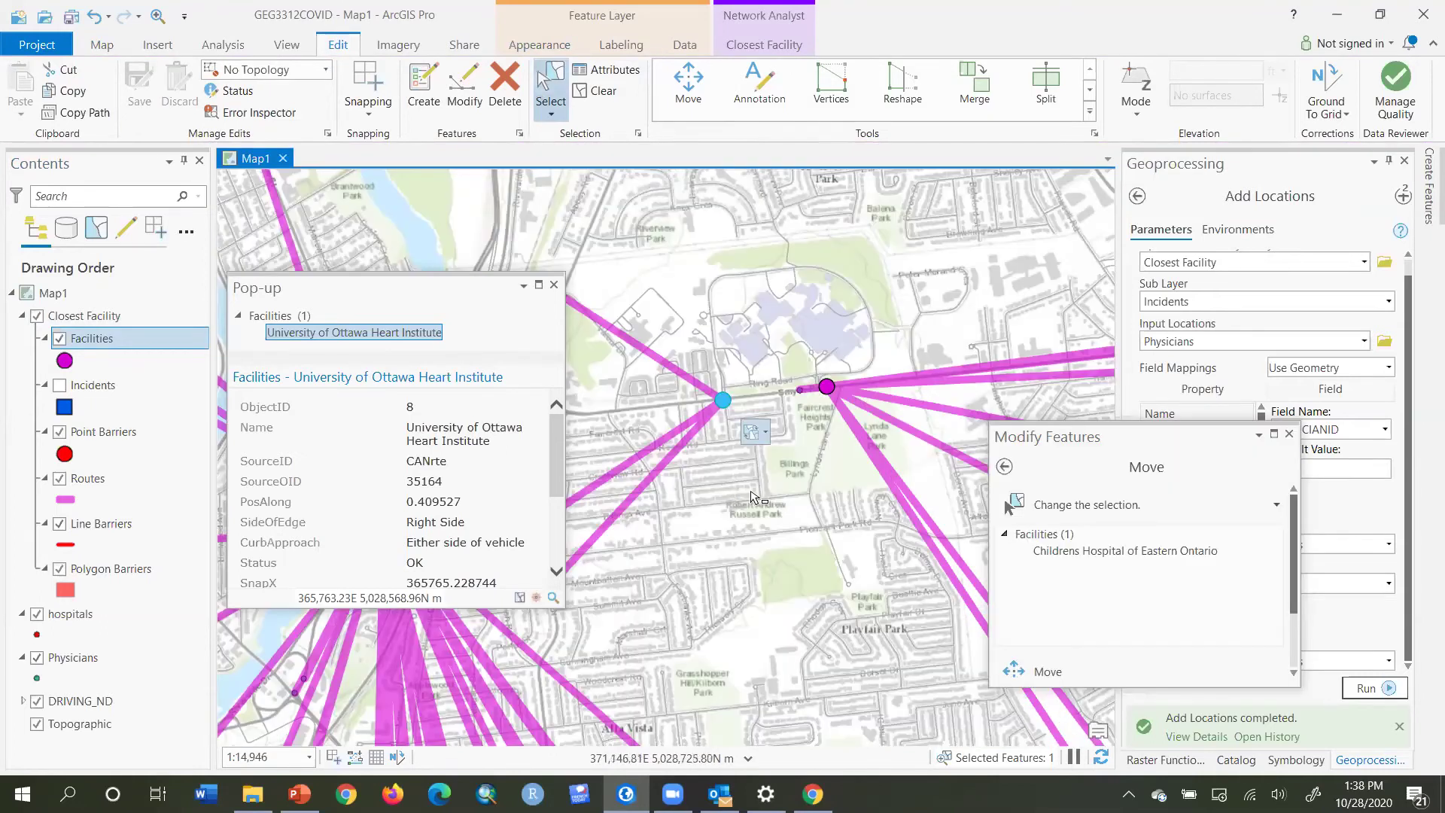
left_click(725, 405)
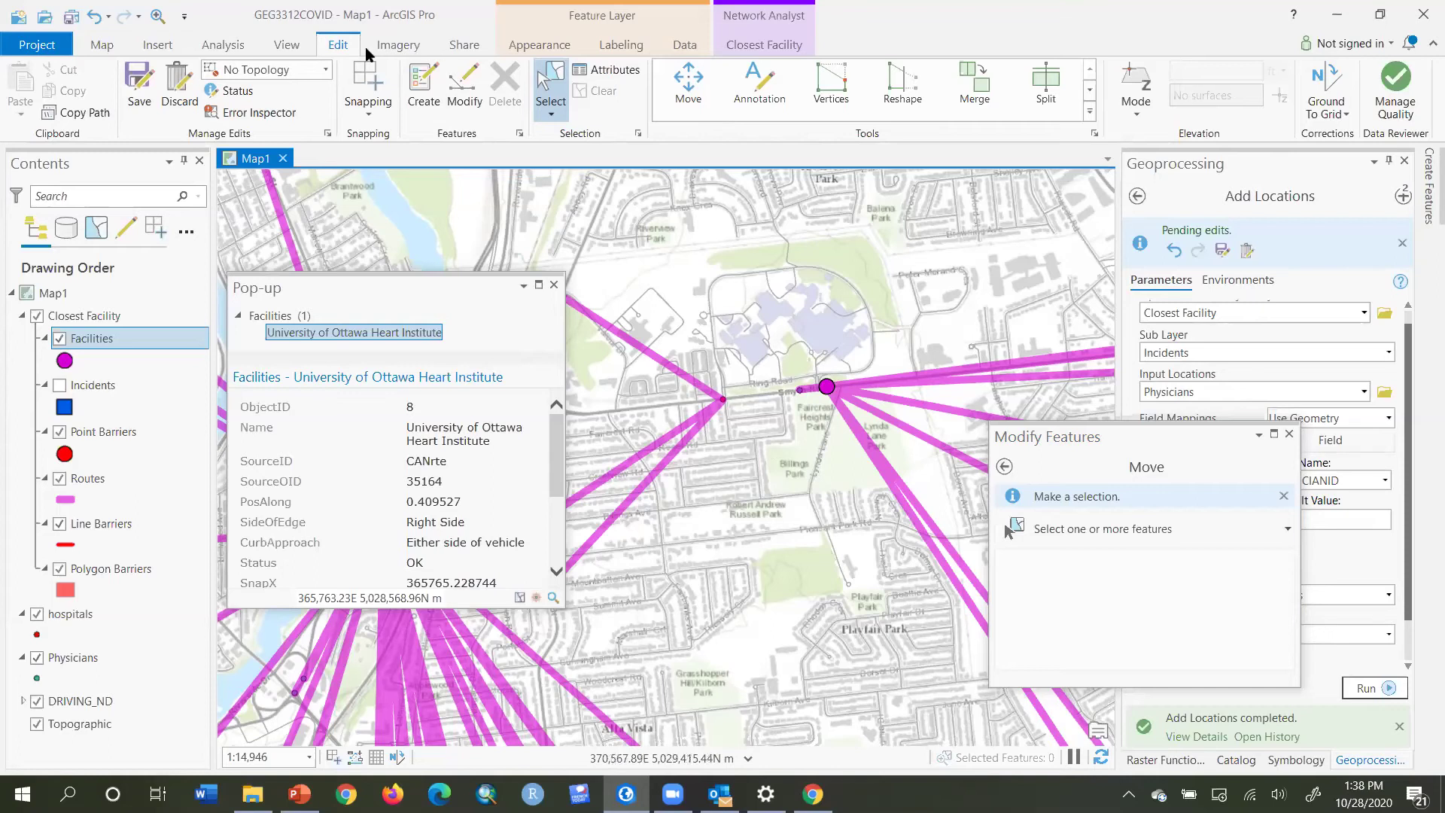
Delete the University of Ottawa Heart Institute and The Ottawa Hospital - Civic Campus points from the Facilities sublayer and save the edits
left_click(101, 46)
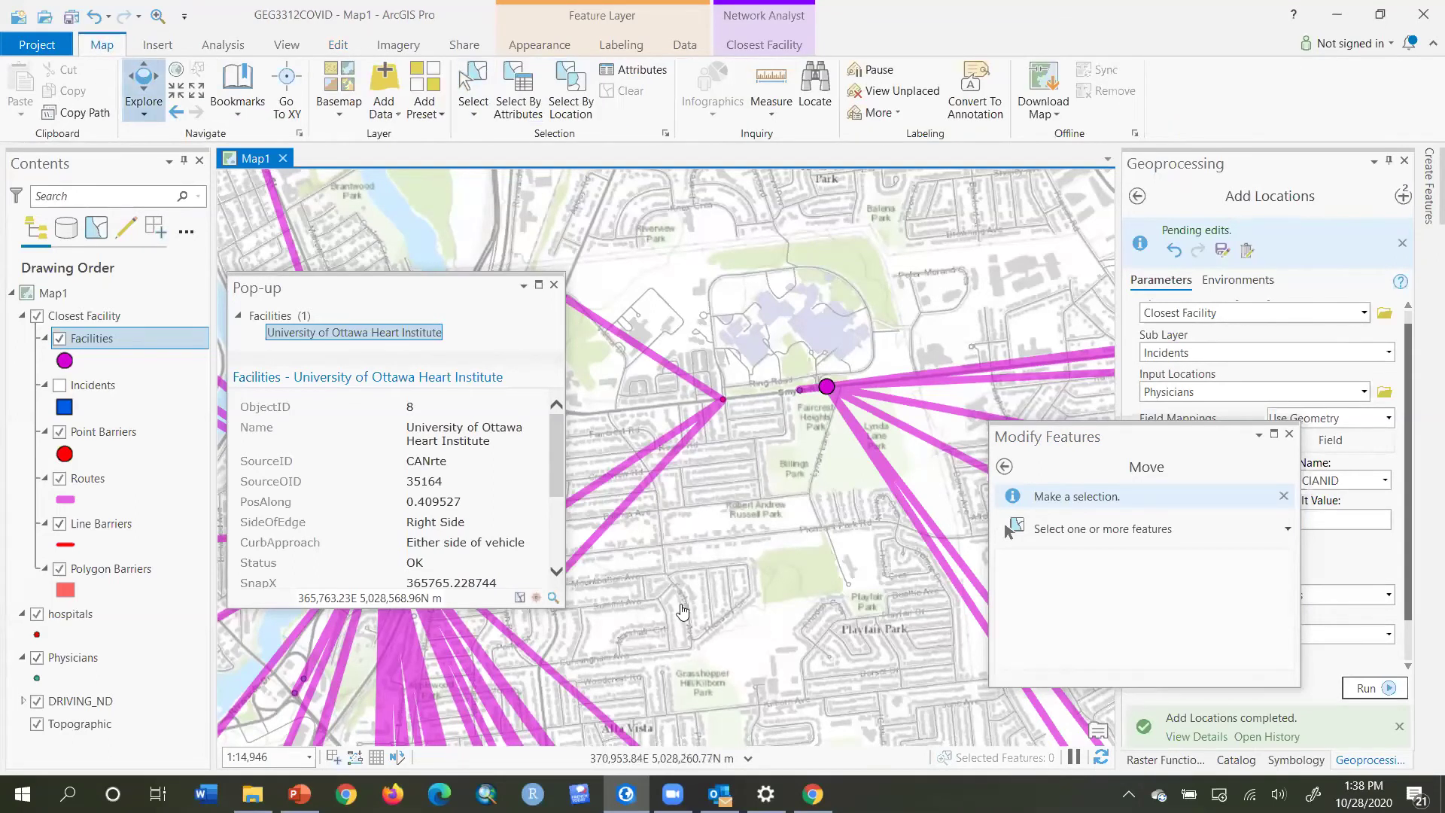
left_click_drag(683, 611, 849, 704)
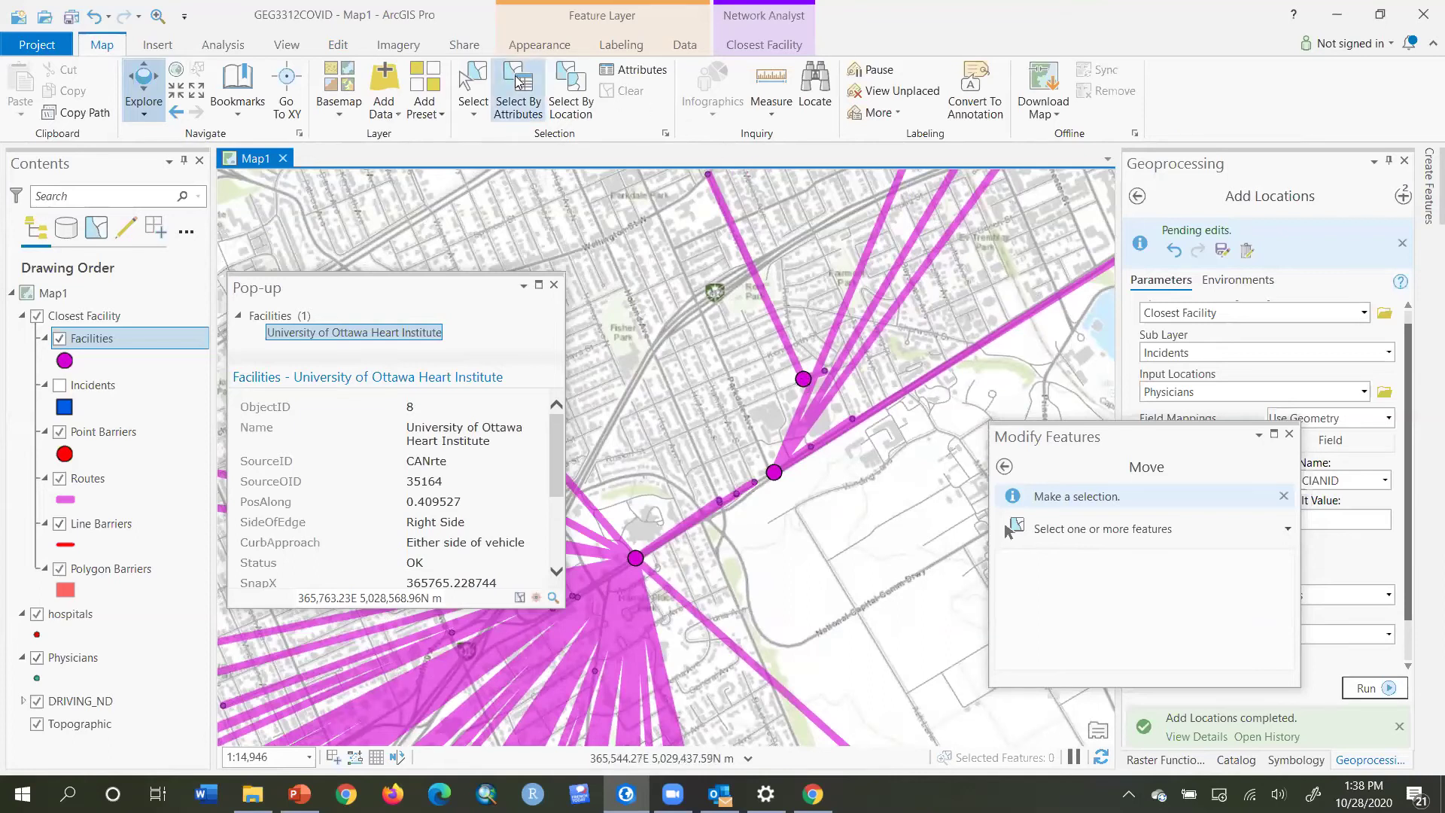
left_click(471, 83)
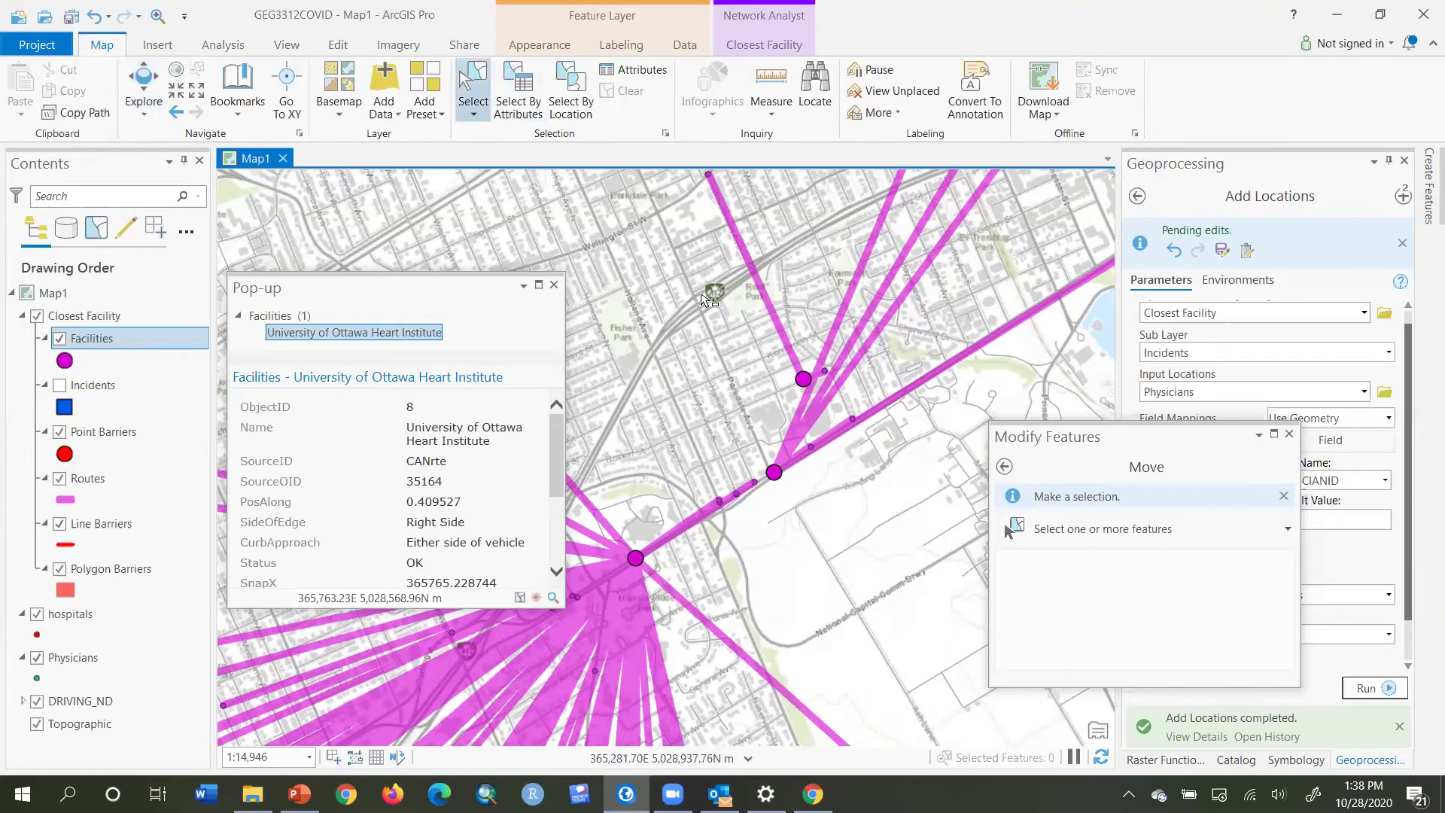
left_click(803, 380)
left_click(774, 473)
key("Escape")
left_click(338, 44)
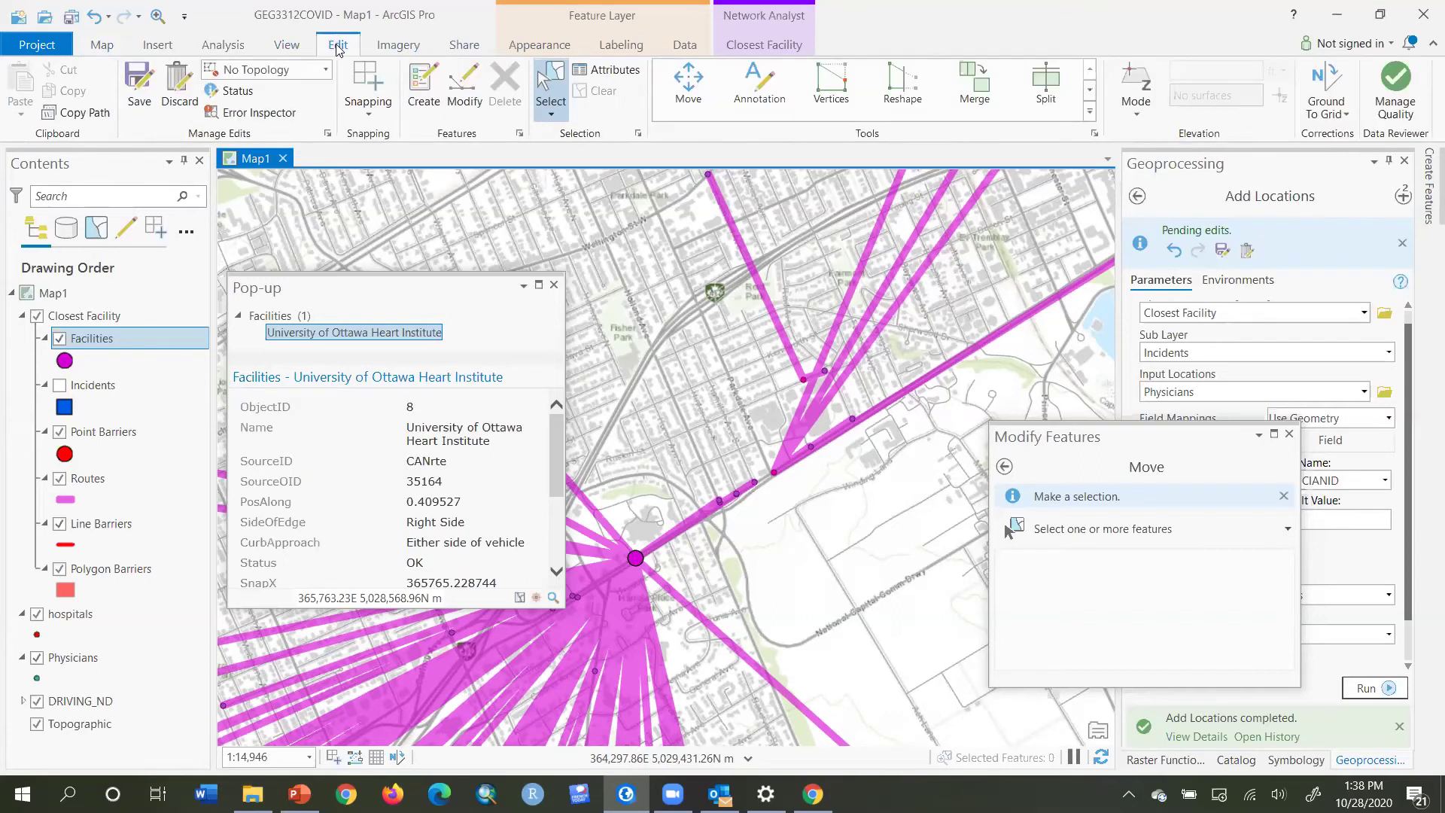
left_click(141, 83)
left_click(763, 415)
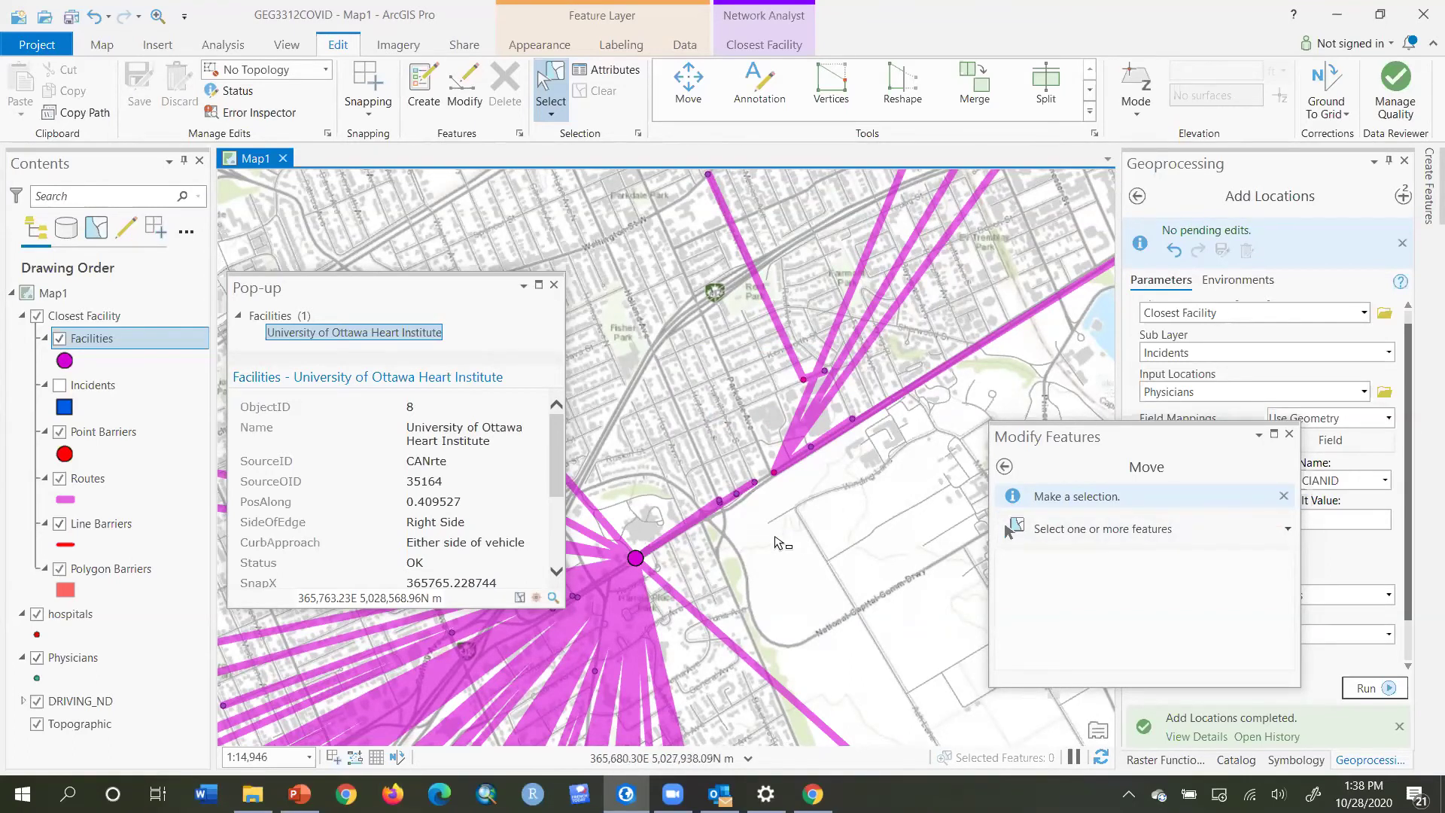
Clear the selection of the route leading to The Ottawa Hospital - Civic Campus and switch back to the Explore tool
scroll(783, 536, "down", 3)
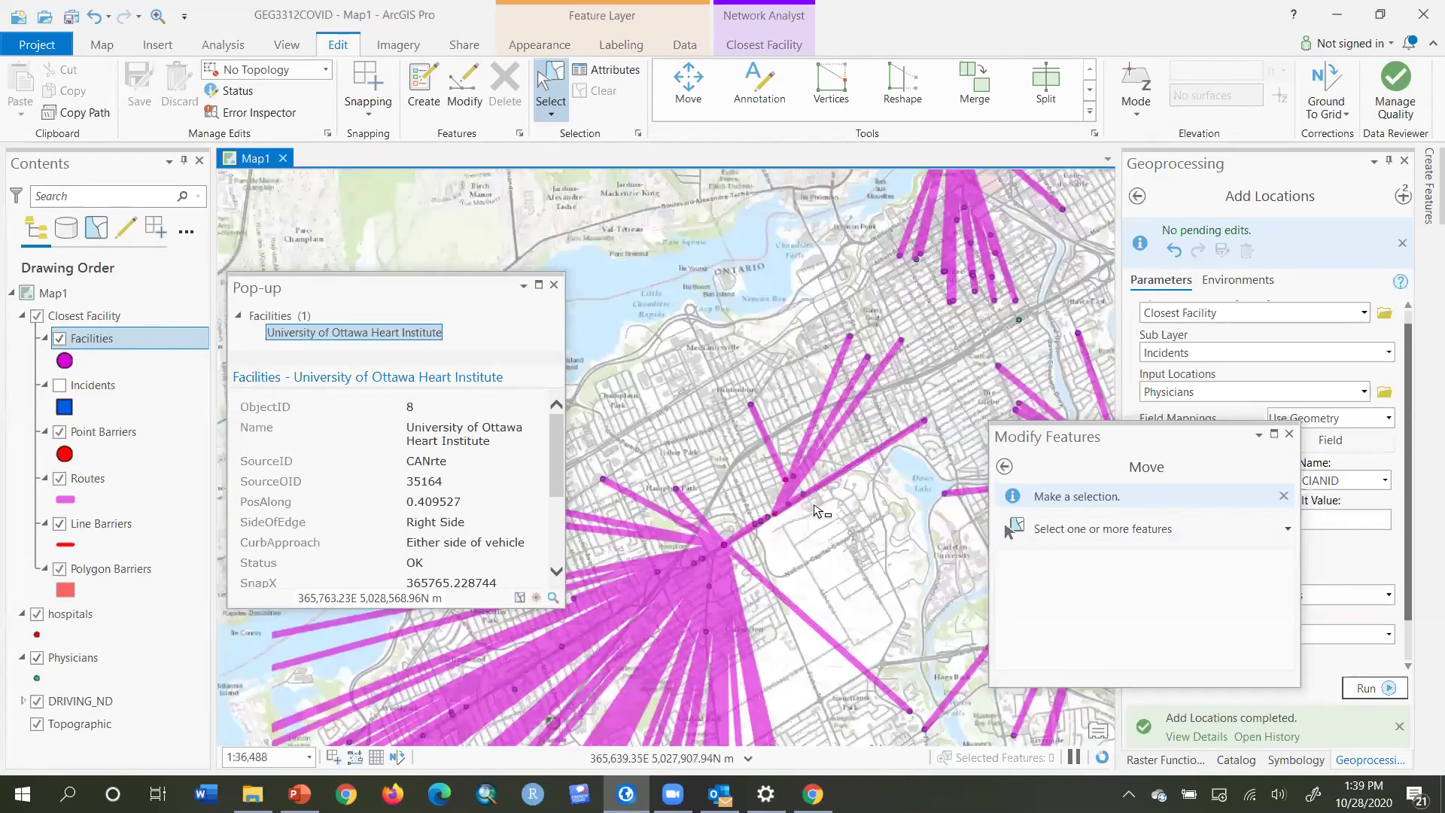
scroll(830, 508, "down", 1)
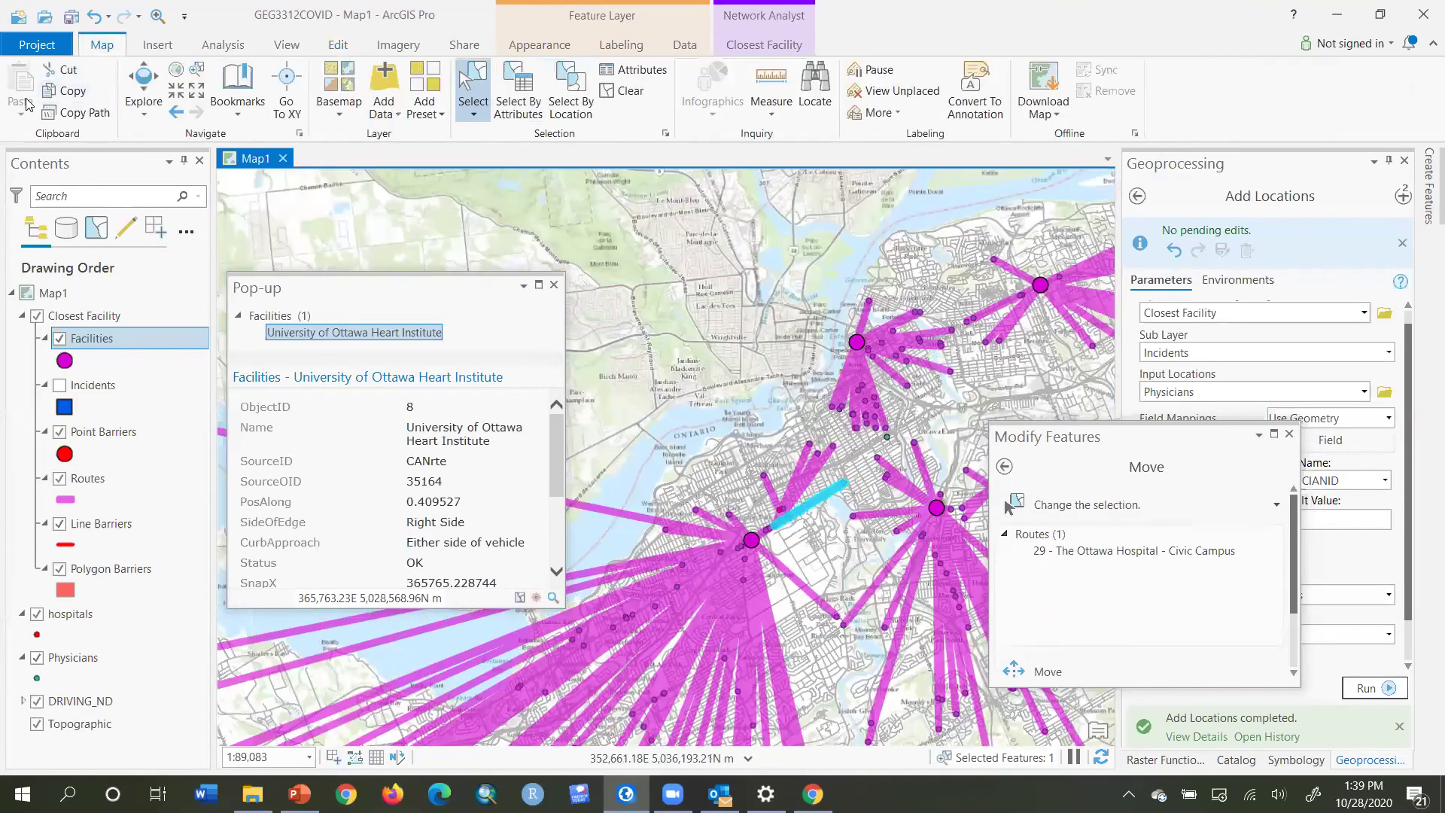
left_click(143, 85)
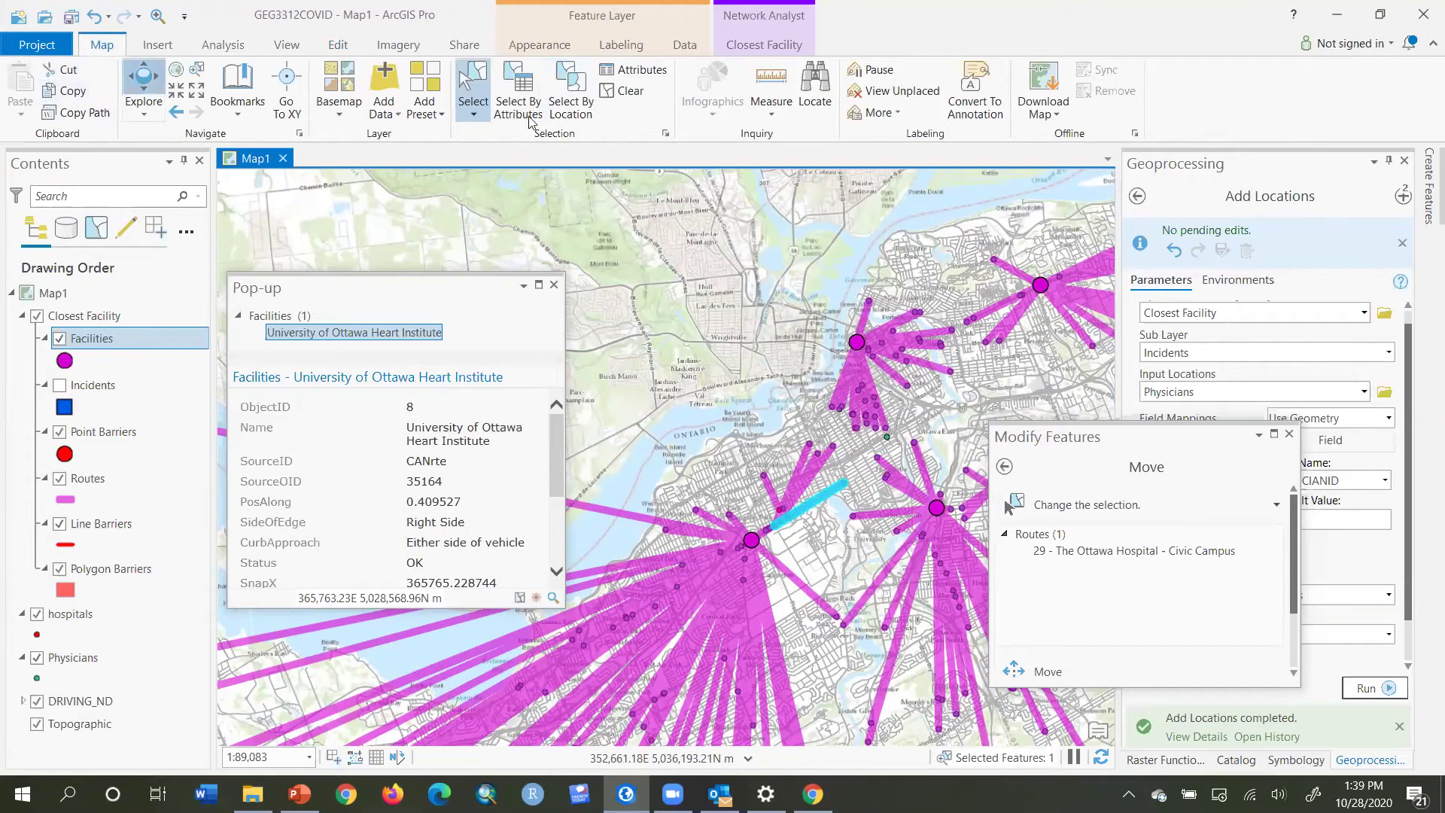
left_click(627, 94)
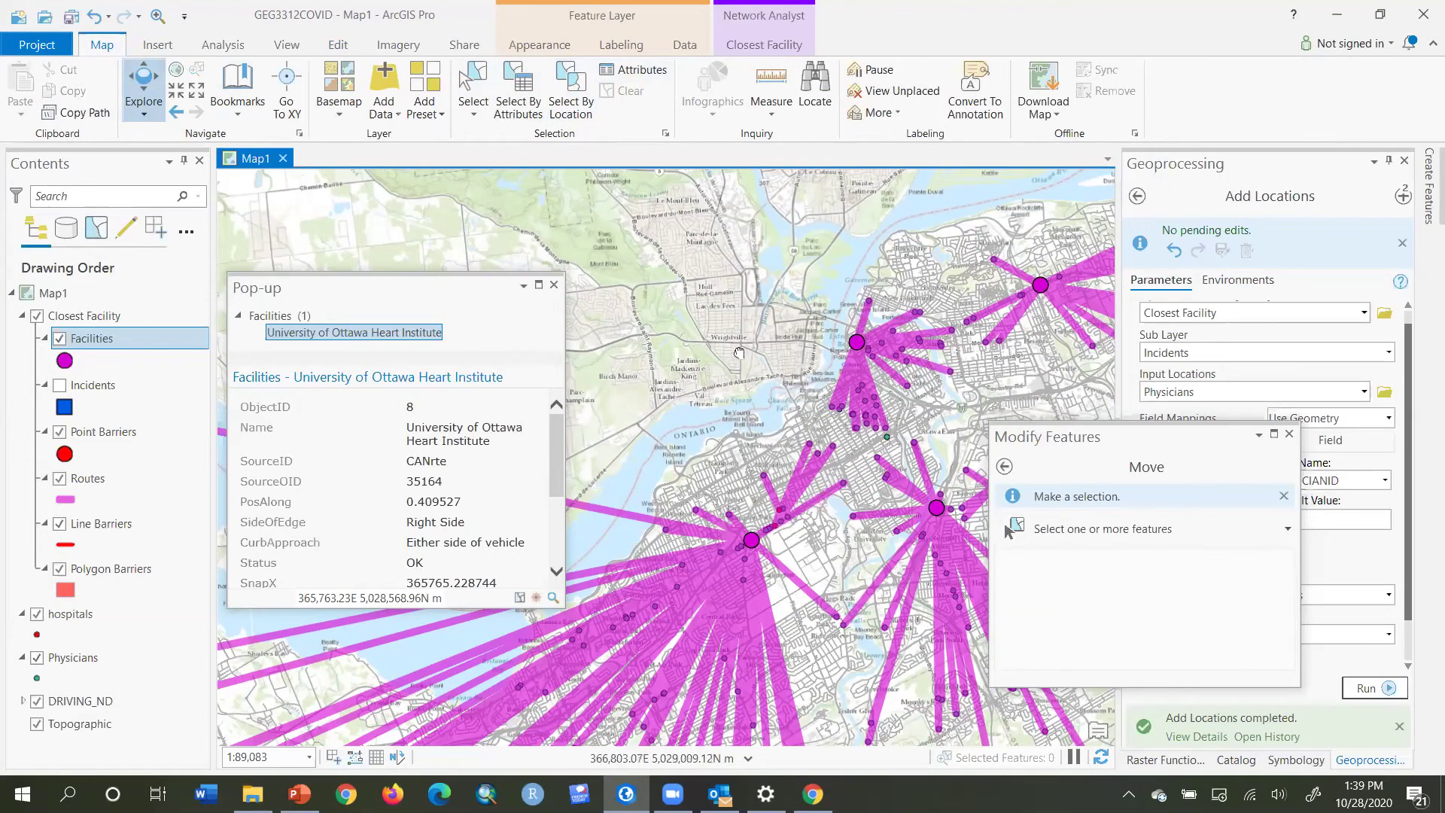
Solve the Closest Facility analysis again with the hospitals that remain in the Facilities sublayer
left_click_drag(739, 353, 641, 224)
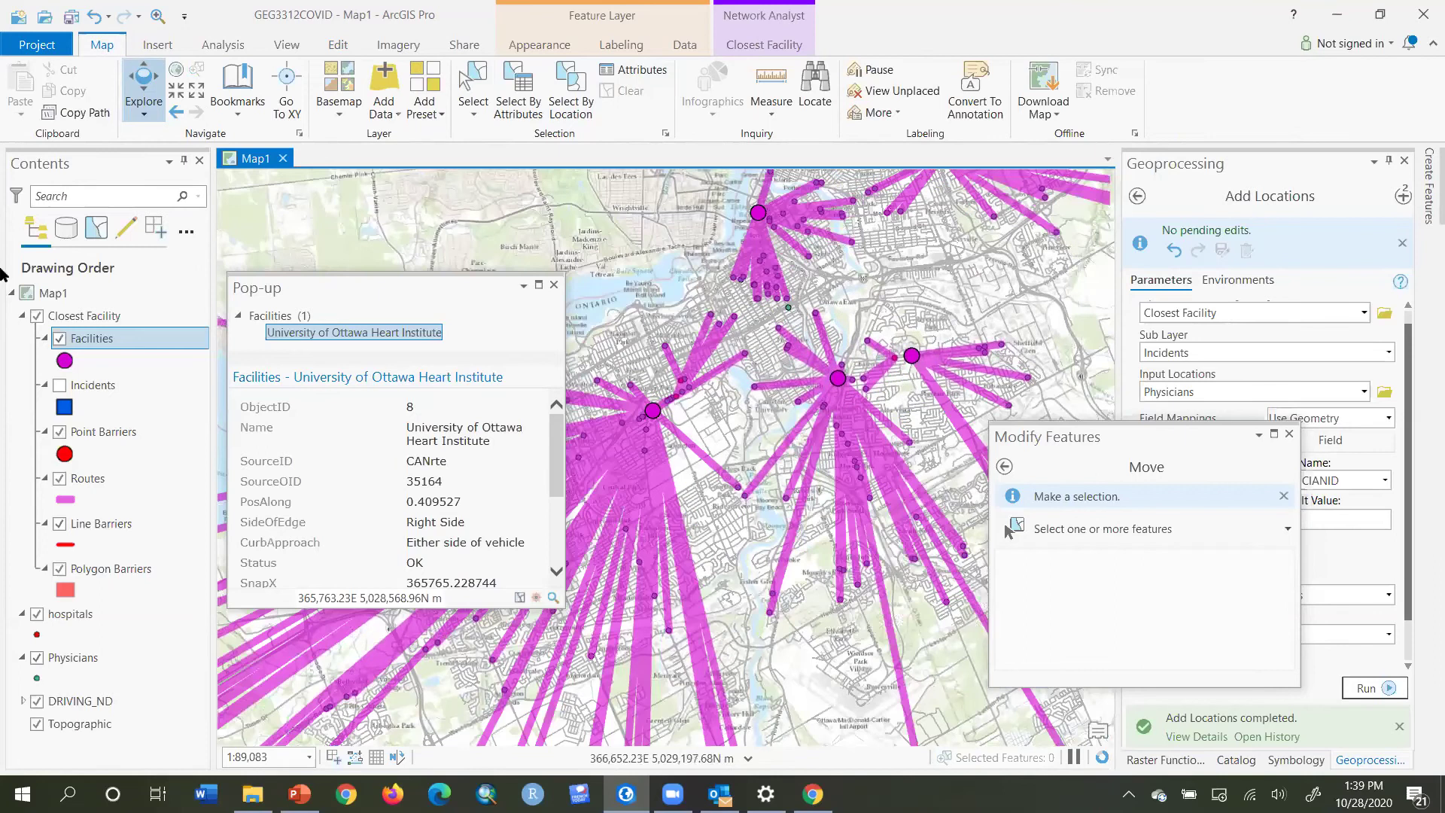
left_click(125, 320)
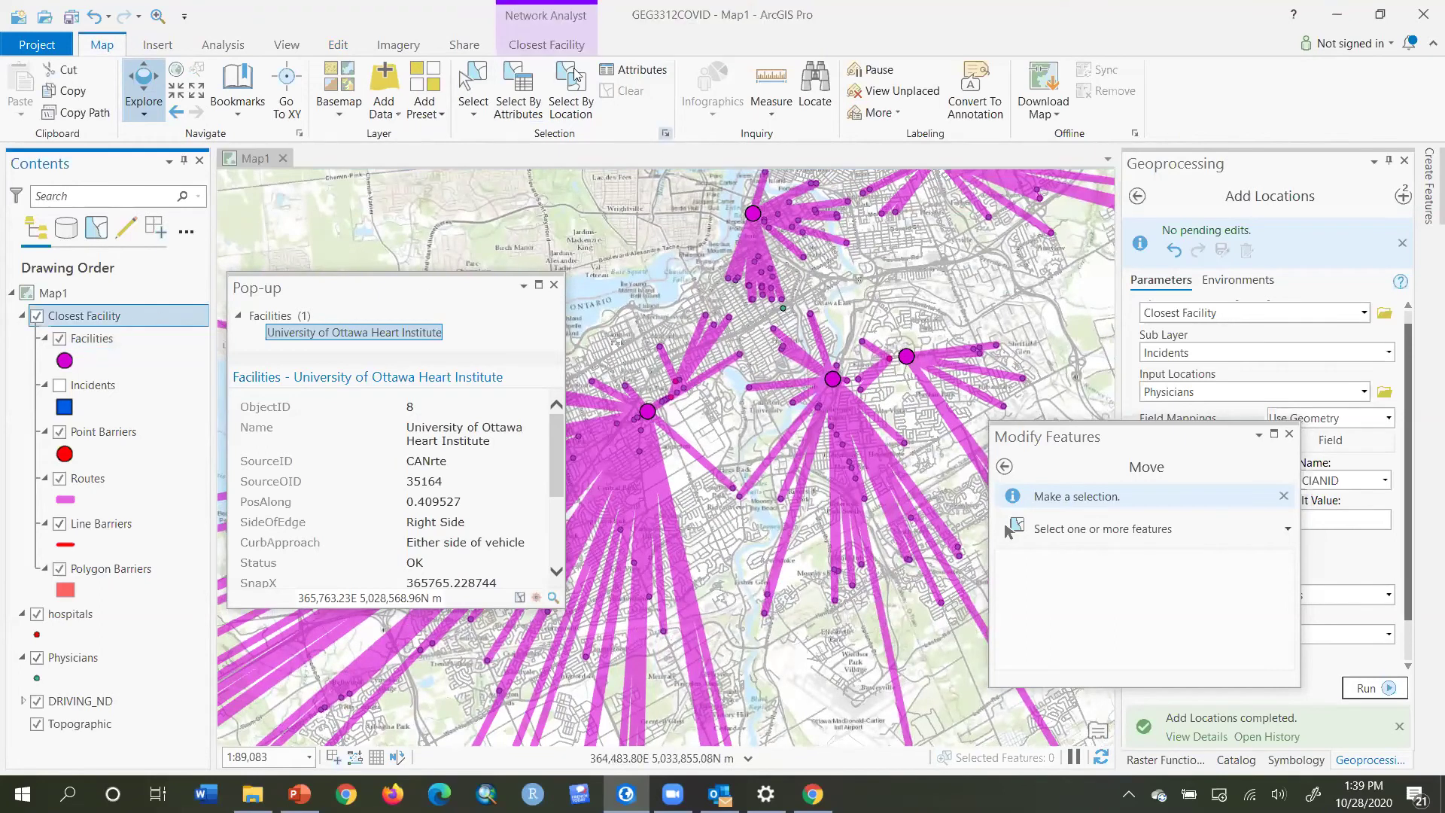
left_click(546, 45)
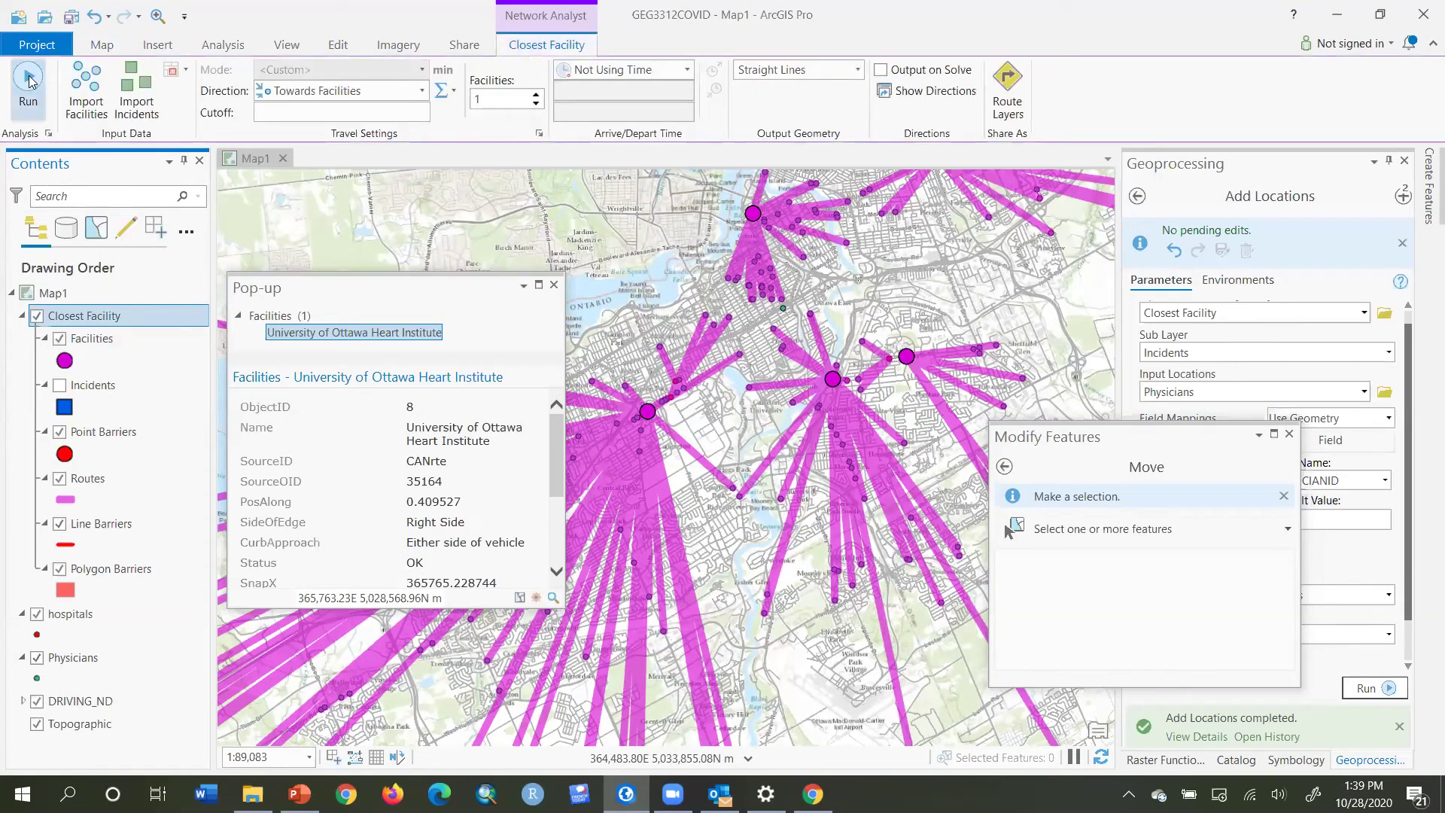
left_click(28, 78)
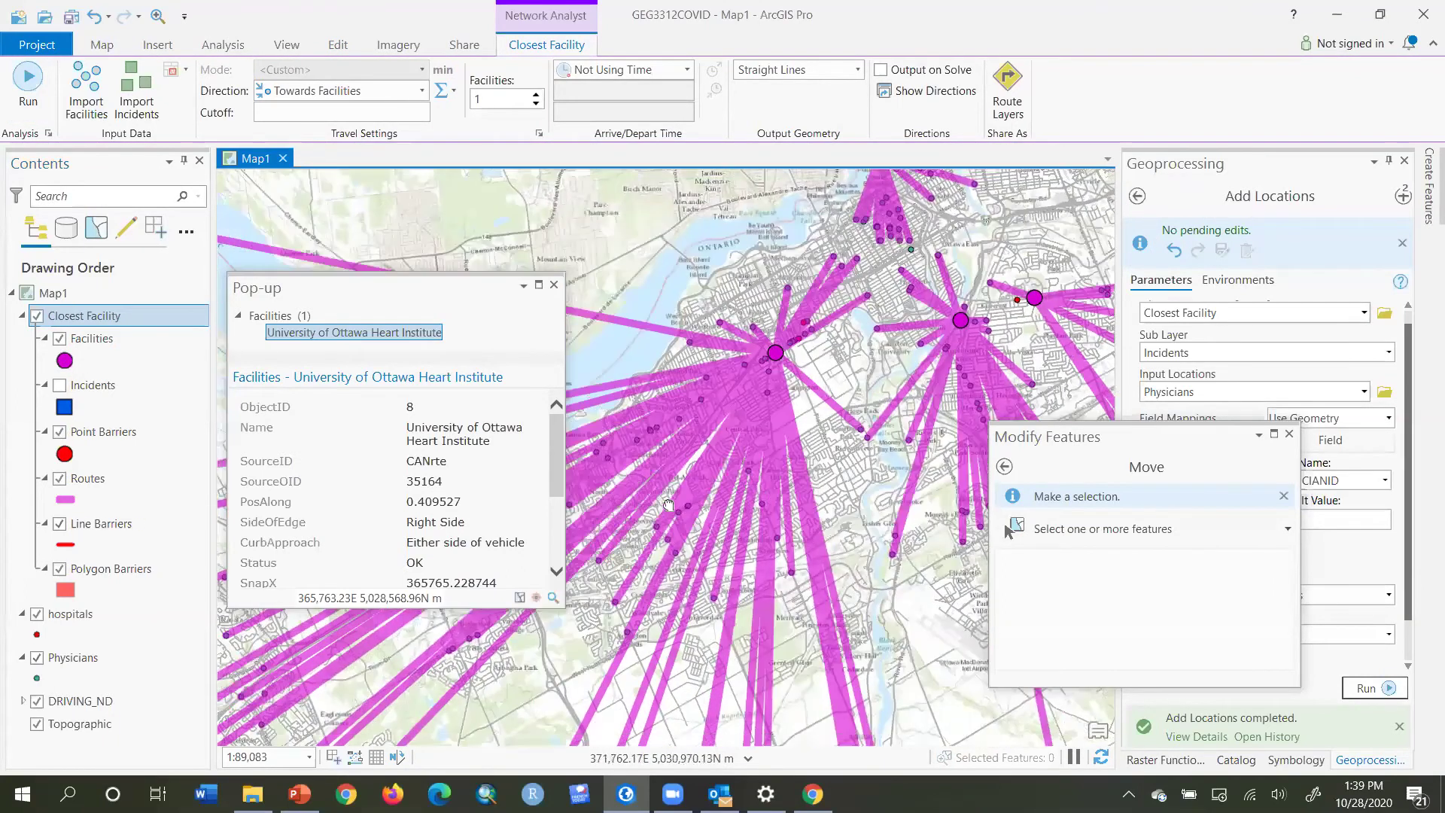
Examine how the re-solved physician lines are distributed among the remaining hospitals, from the western cluster to the eastern side of Ottawa
key("Right")
key("Right")
key("Right")
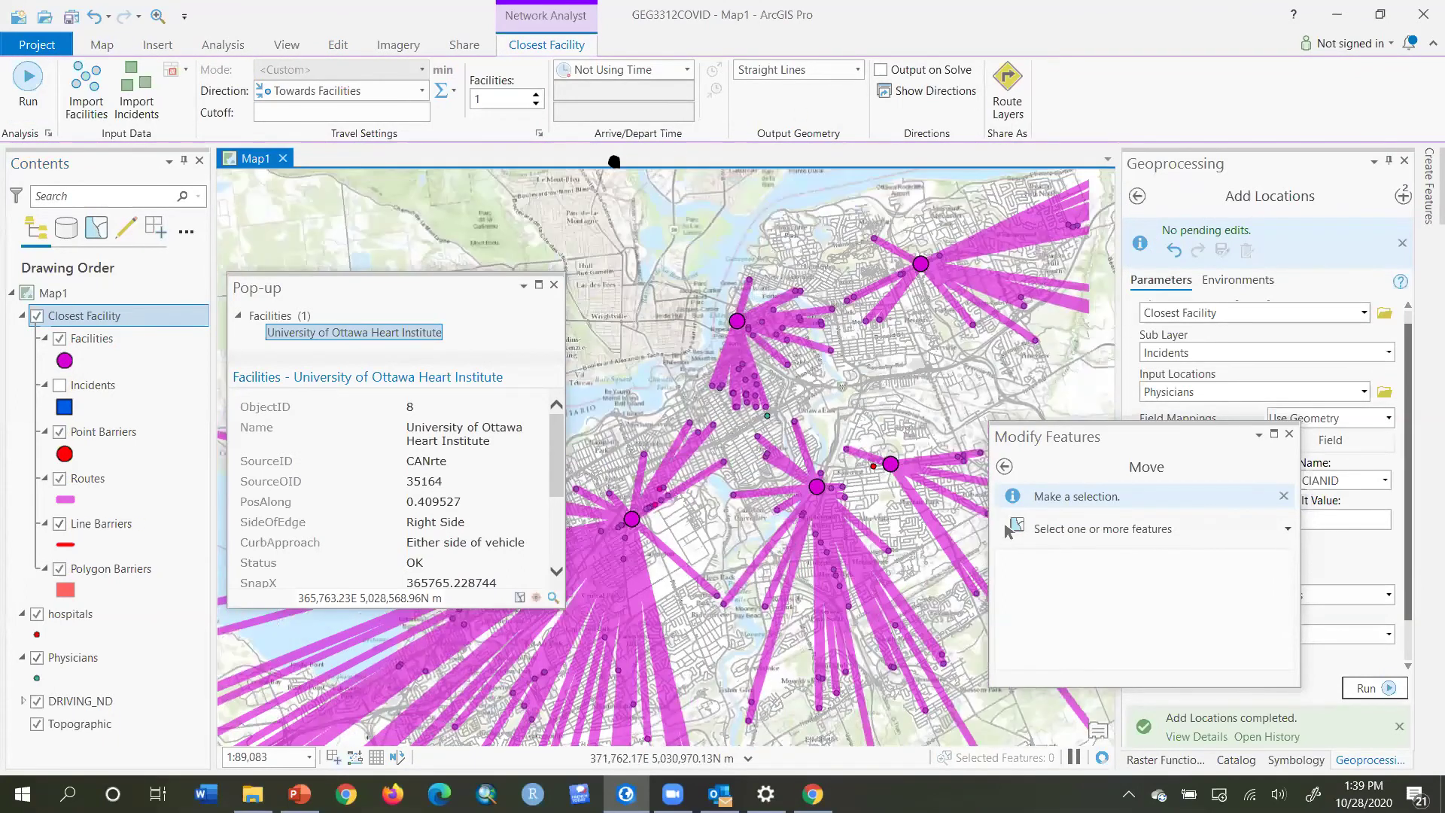
key("Up")
key("Right")
key("Right")
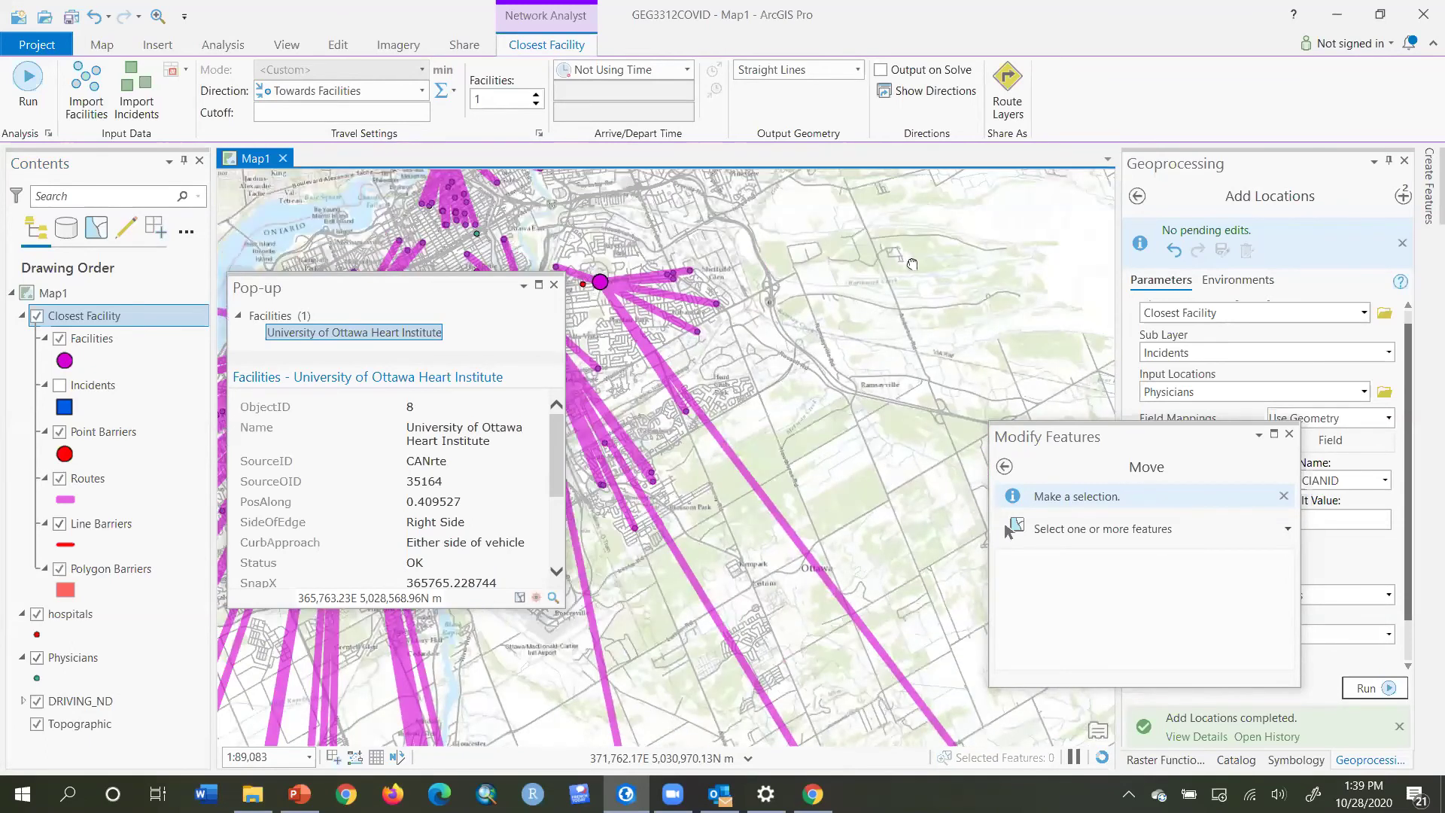
key("Up")
key("Left")
key("Down")
key("Left")
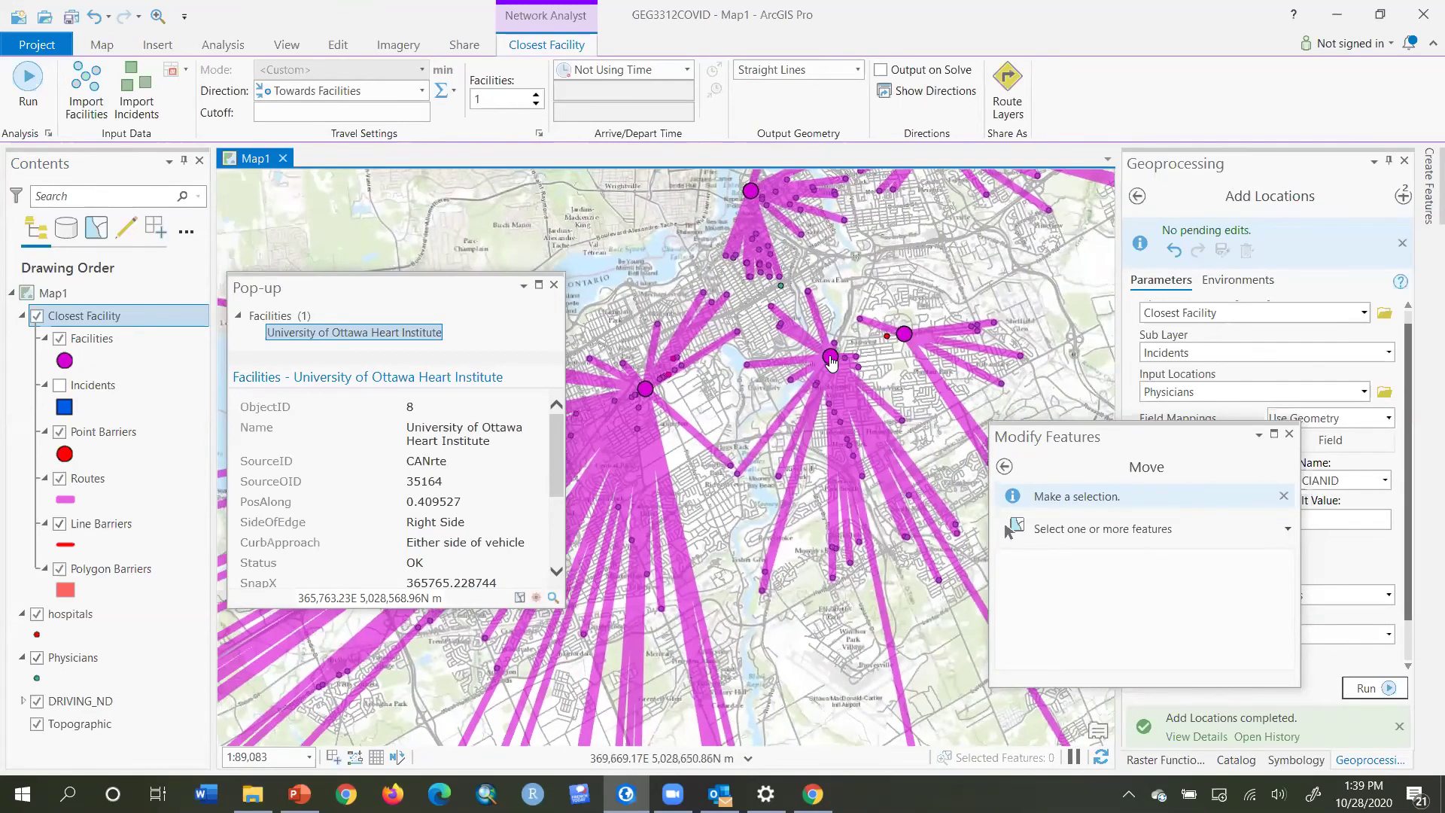
Identify the two adjacent hospitals southeast of downtown and examine how far the physician lines reaching each of them extend
left_click(831, 358)
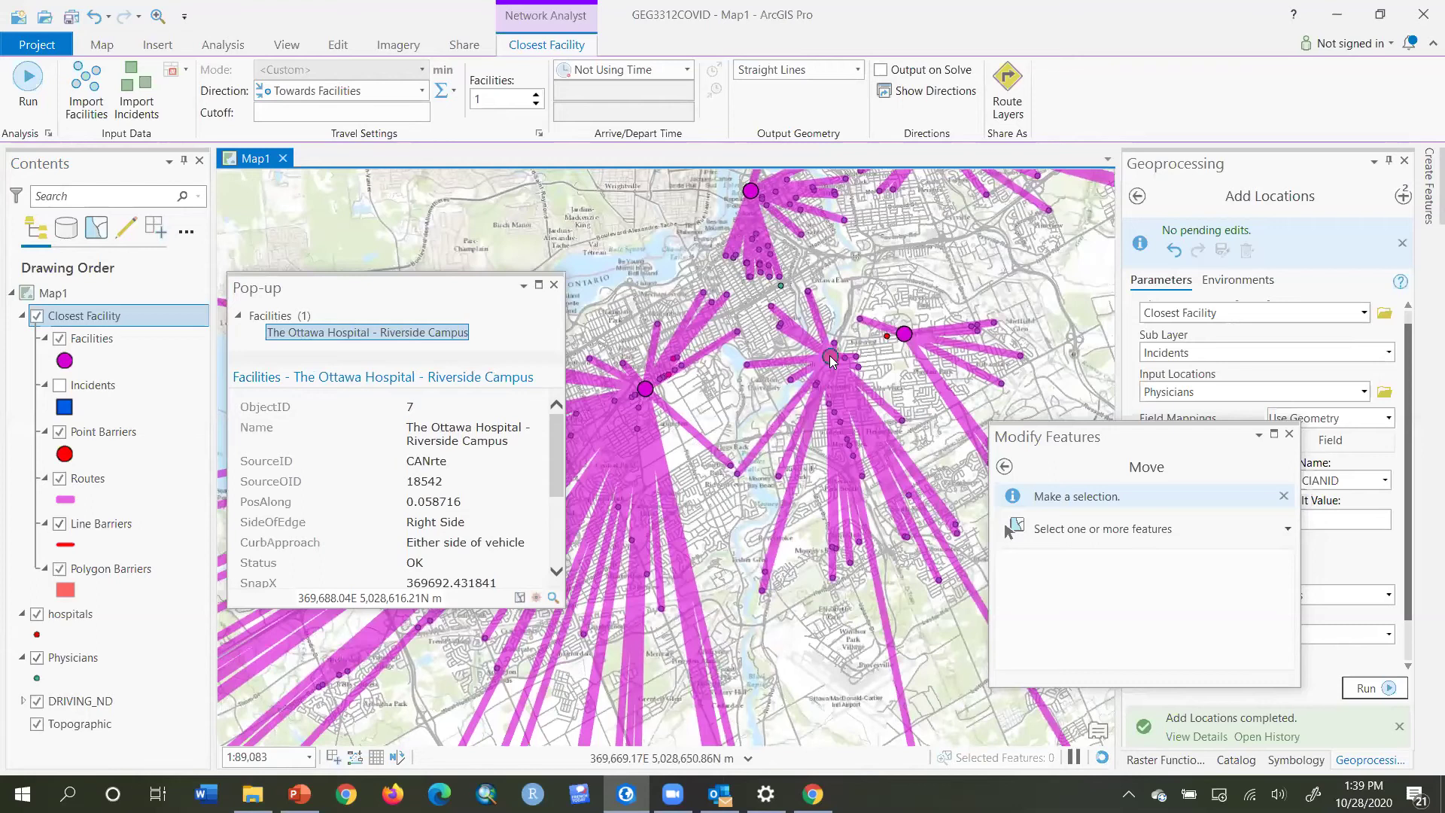
left_click(905, 335)
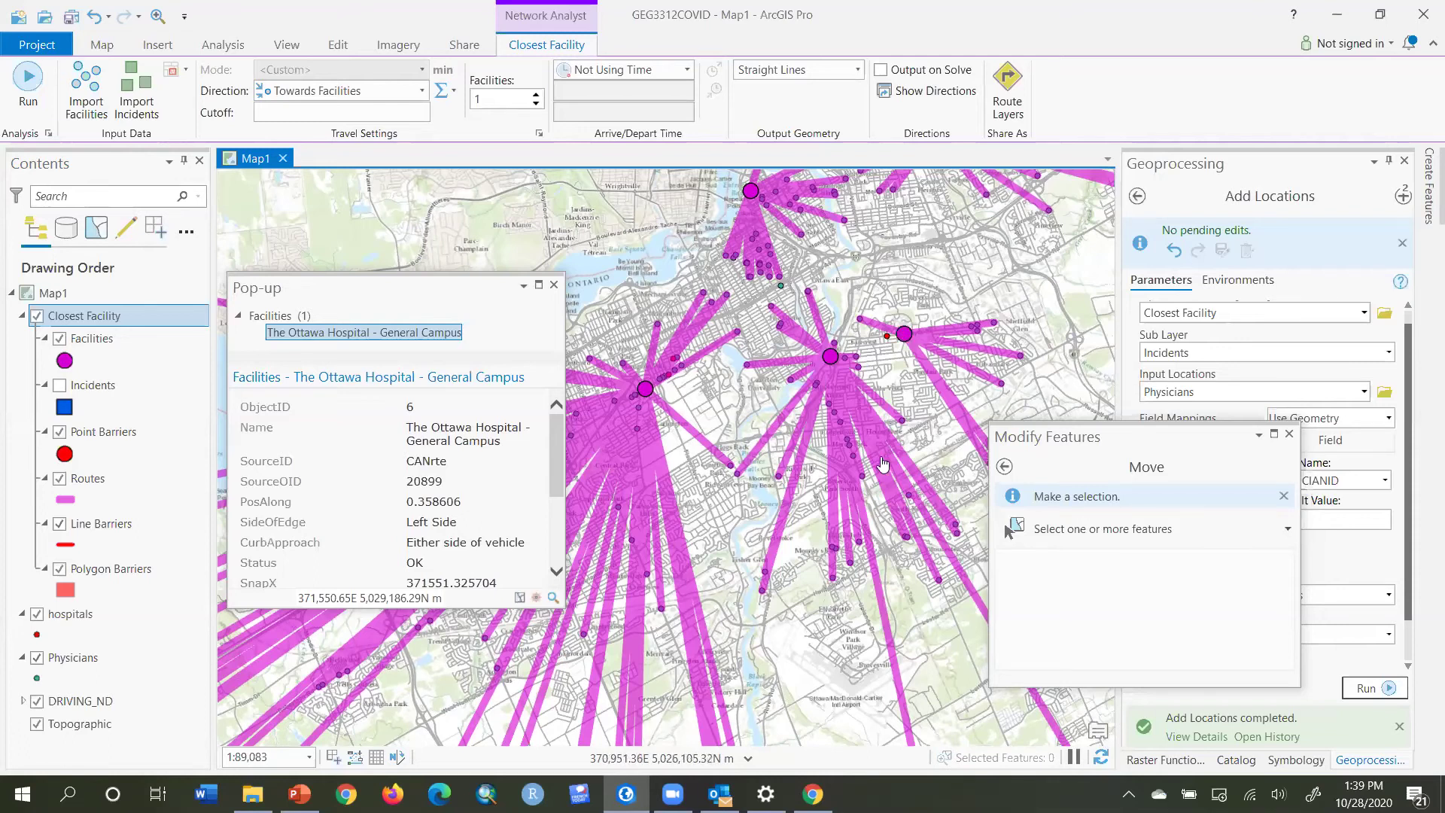
scroll(903, 456, "down", 3)
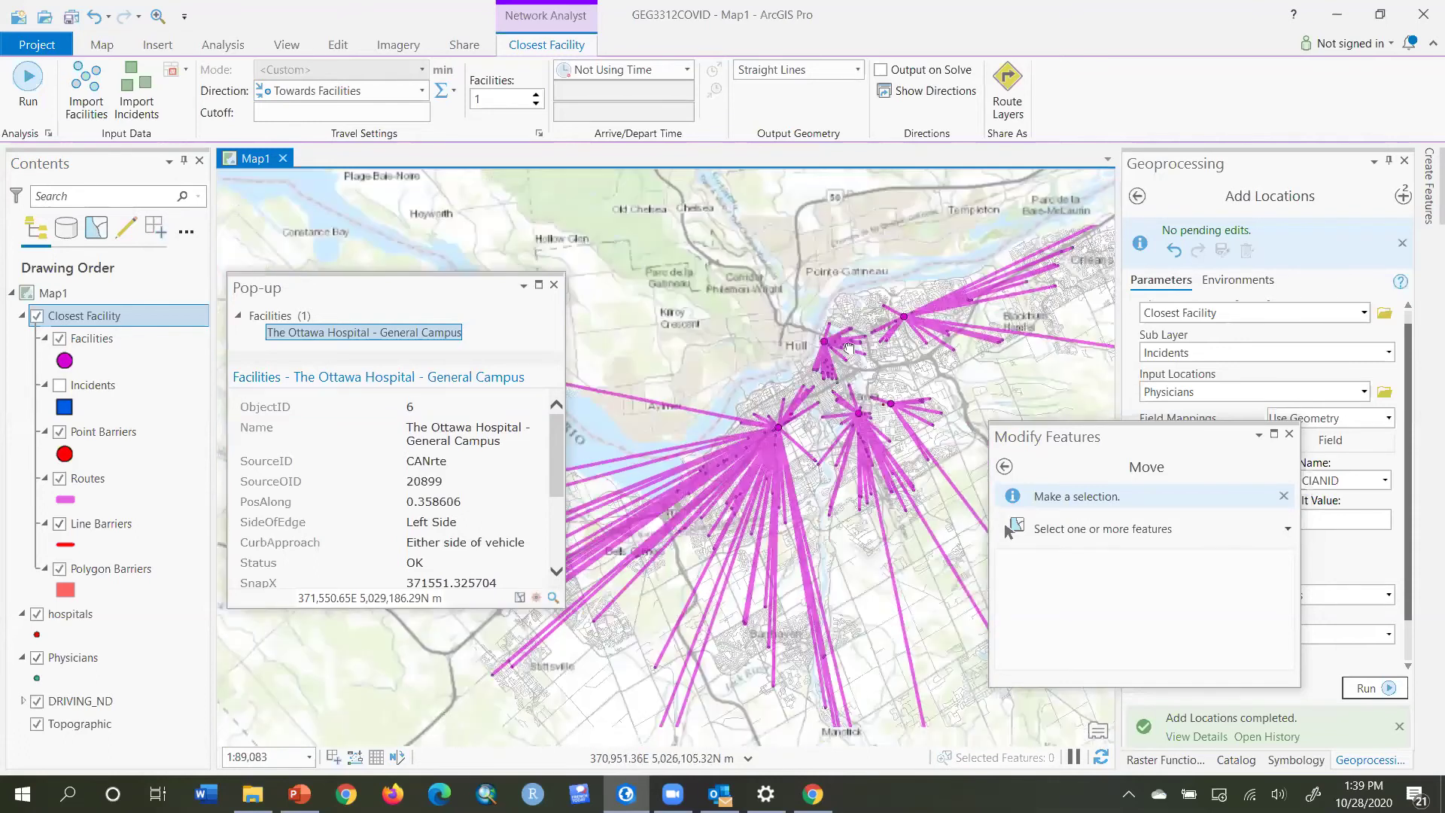
scroll(849, 348, "down", 4)
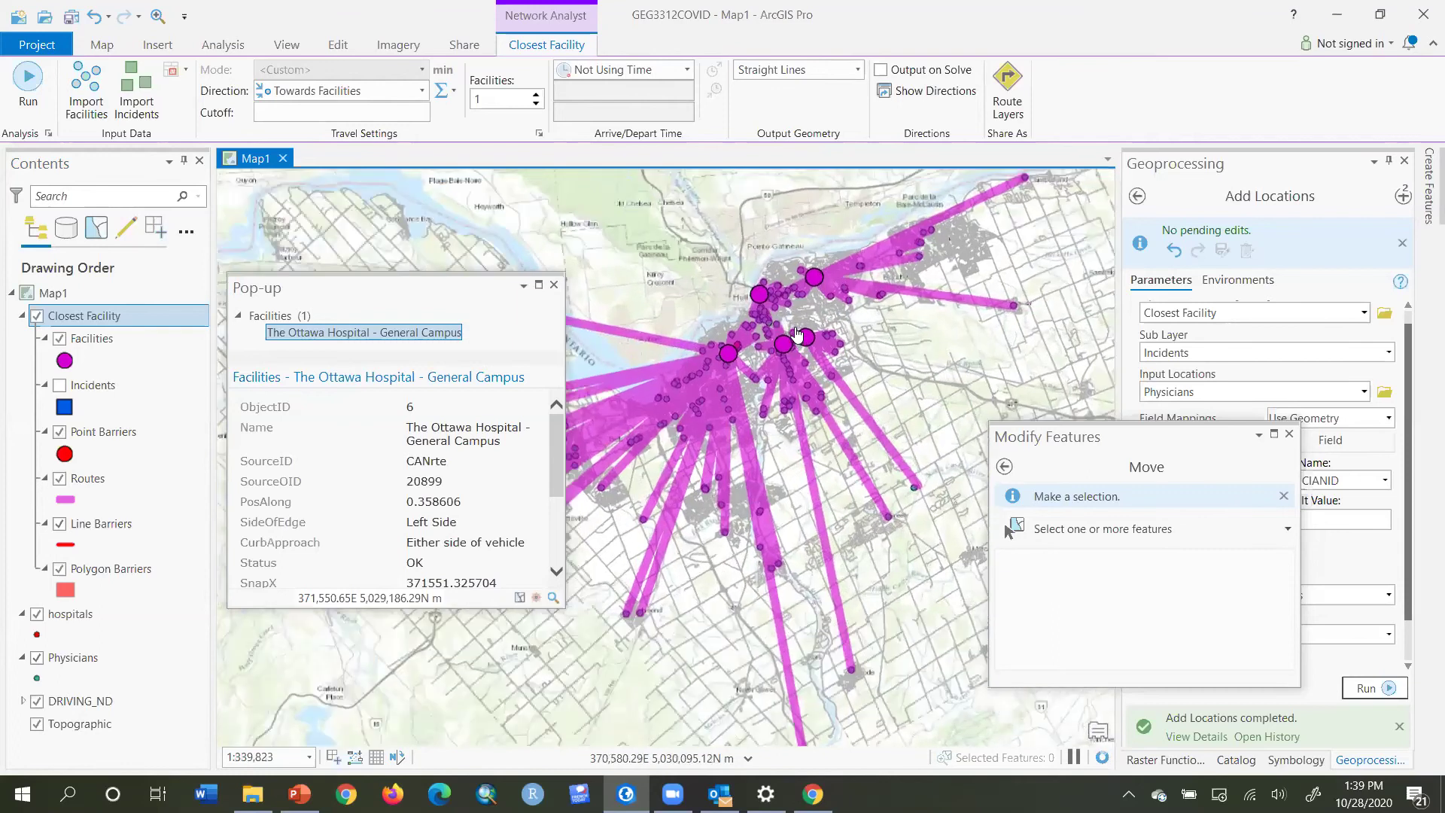
scroll(798, 335, "up", 4)
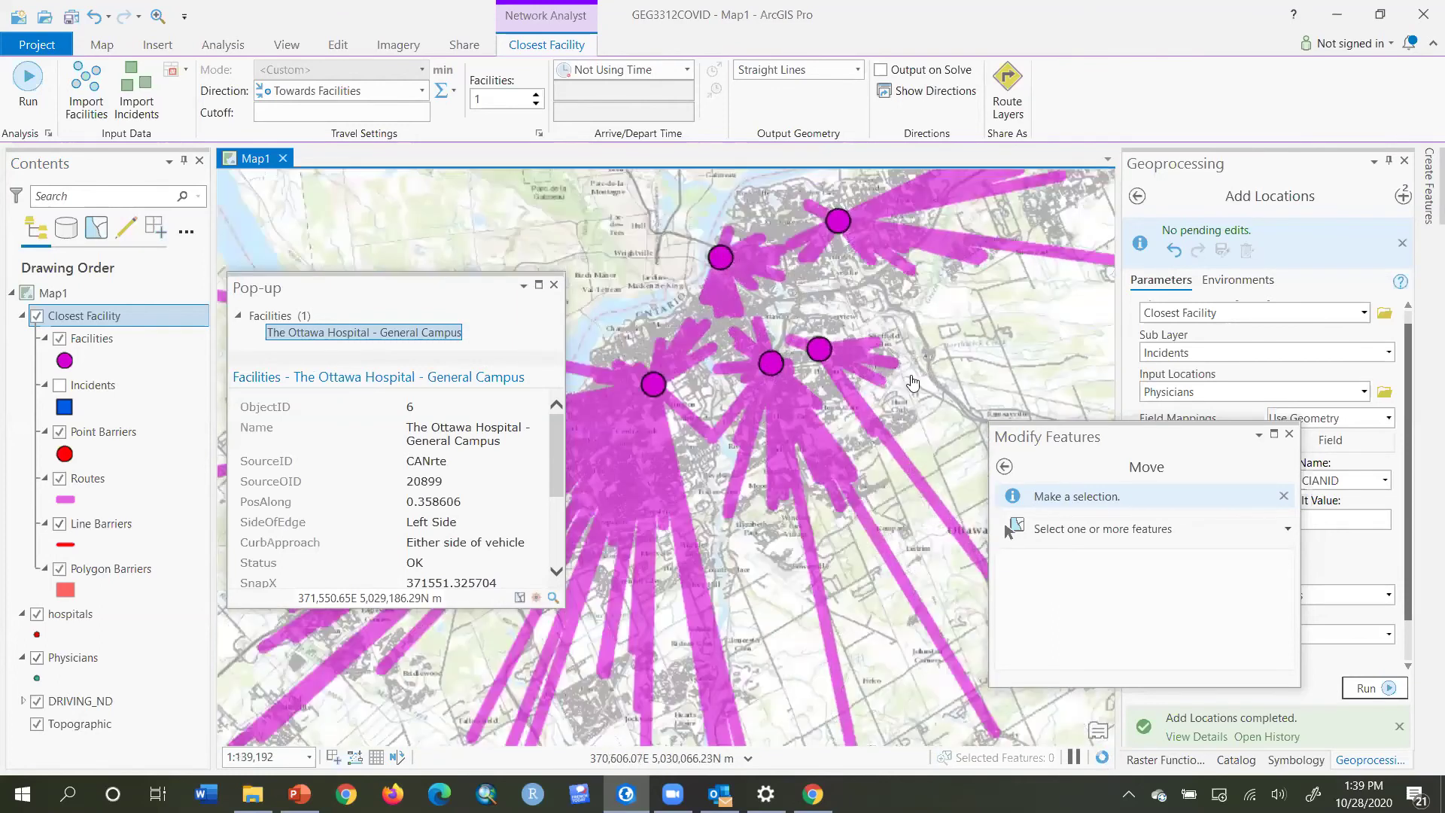
scroll(874, 395, "up", 4)
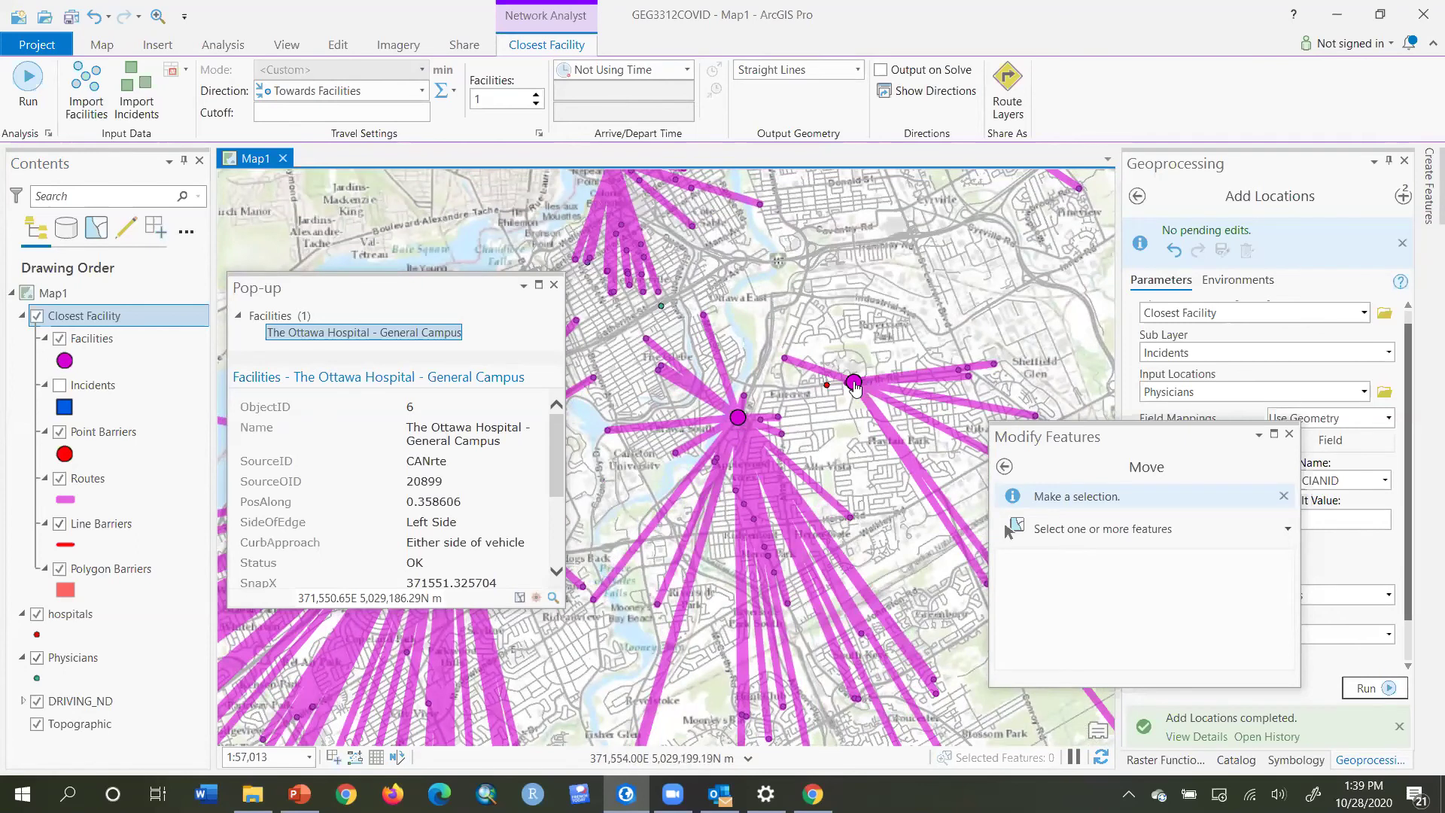
Delete The Ottawa Hospital - General Campus point from the Facilities sublayer and save the edits
left_click(338, 46)
left_click(122, 342)
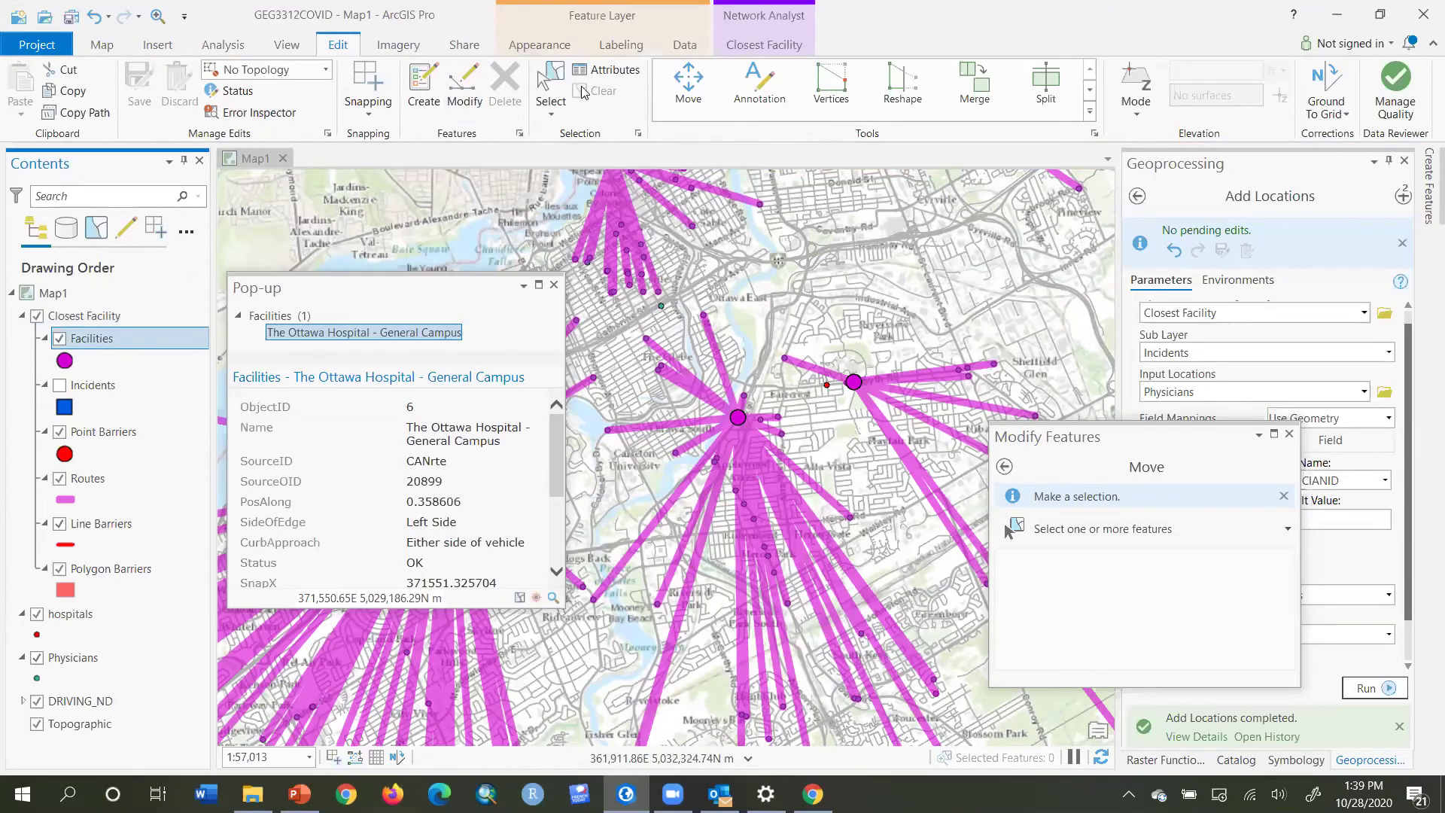
left_click(552, 84)
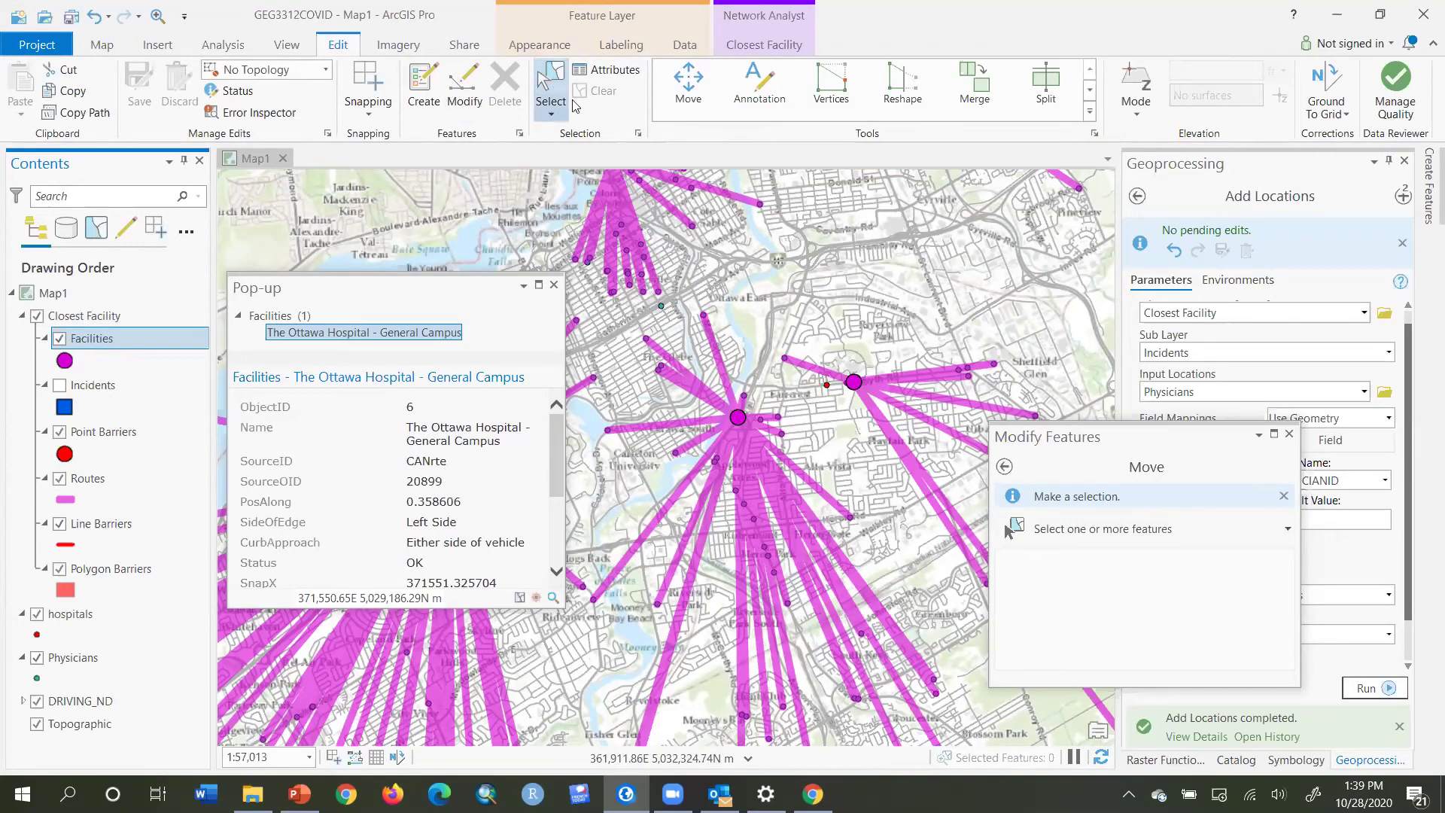
left_click(859, 386)
left_click(858, 386)
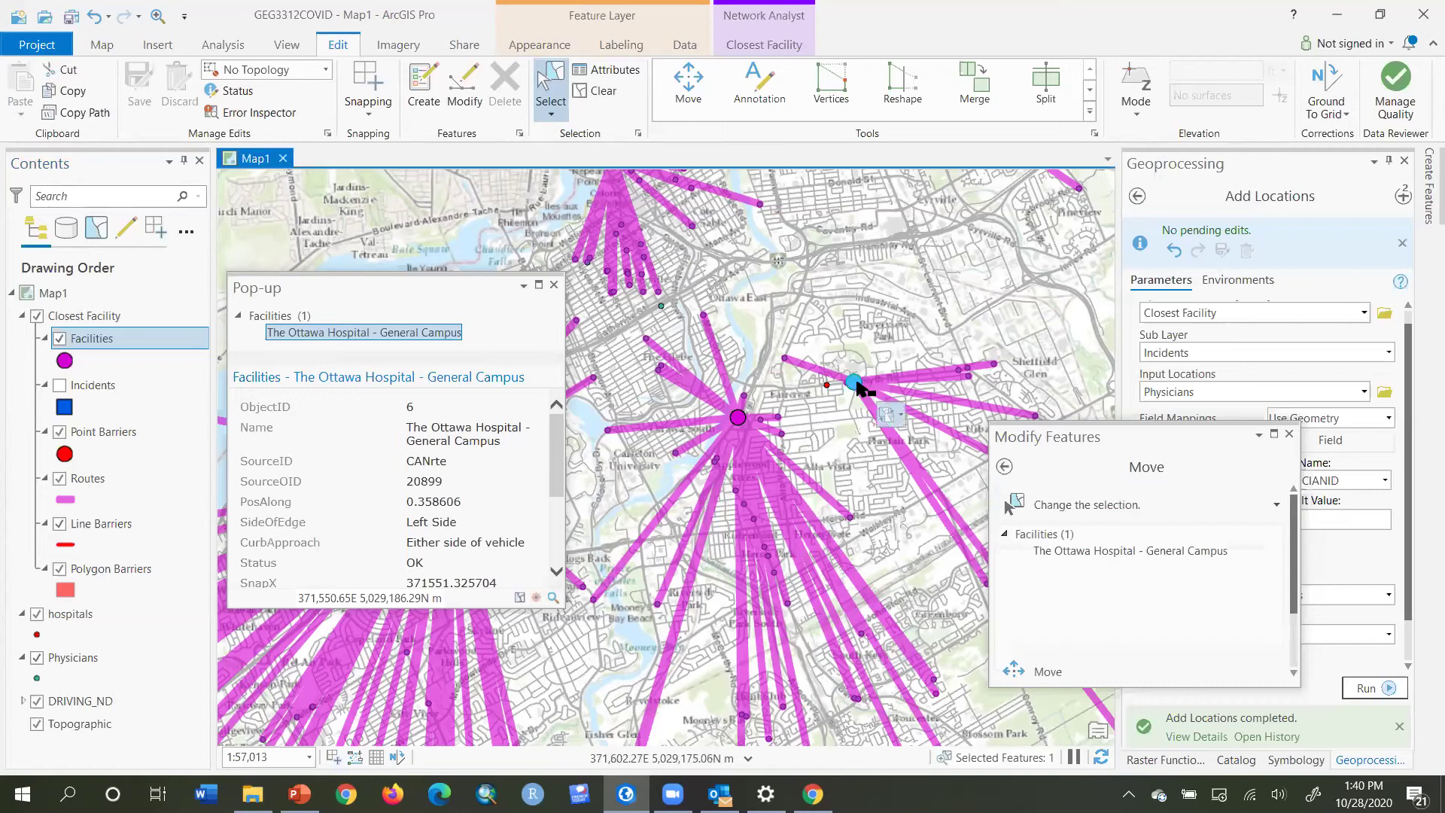
key("Delete")
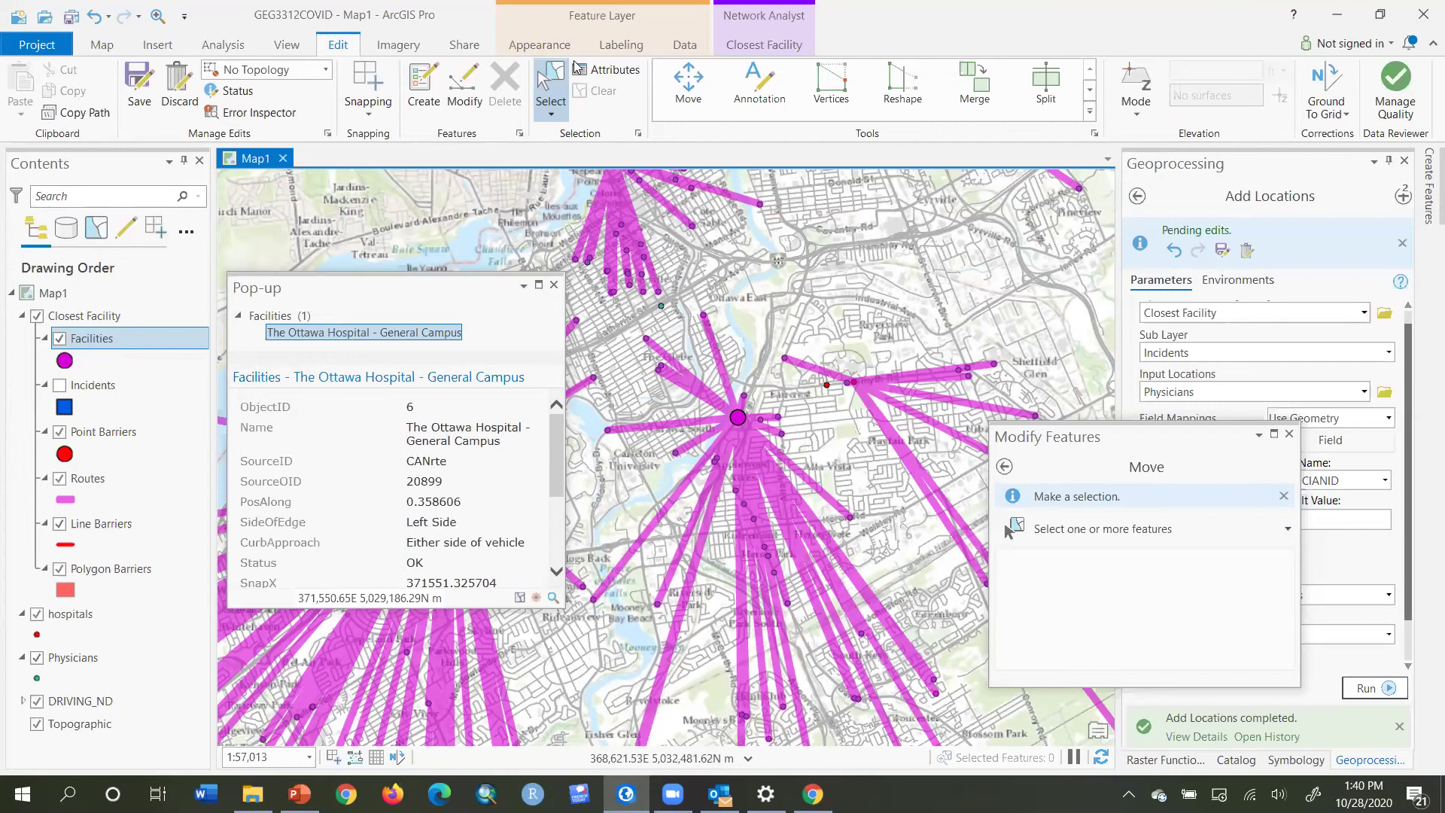
left_click(140, 92)
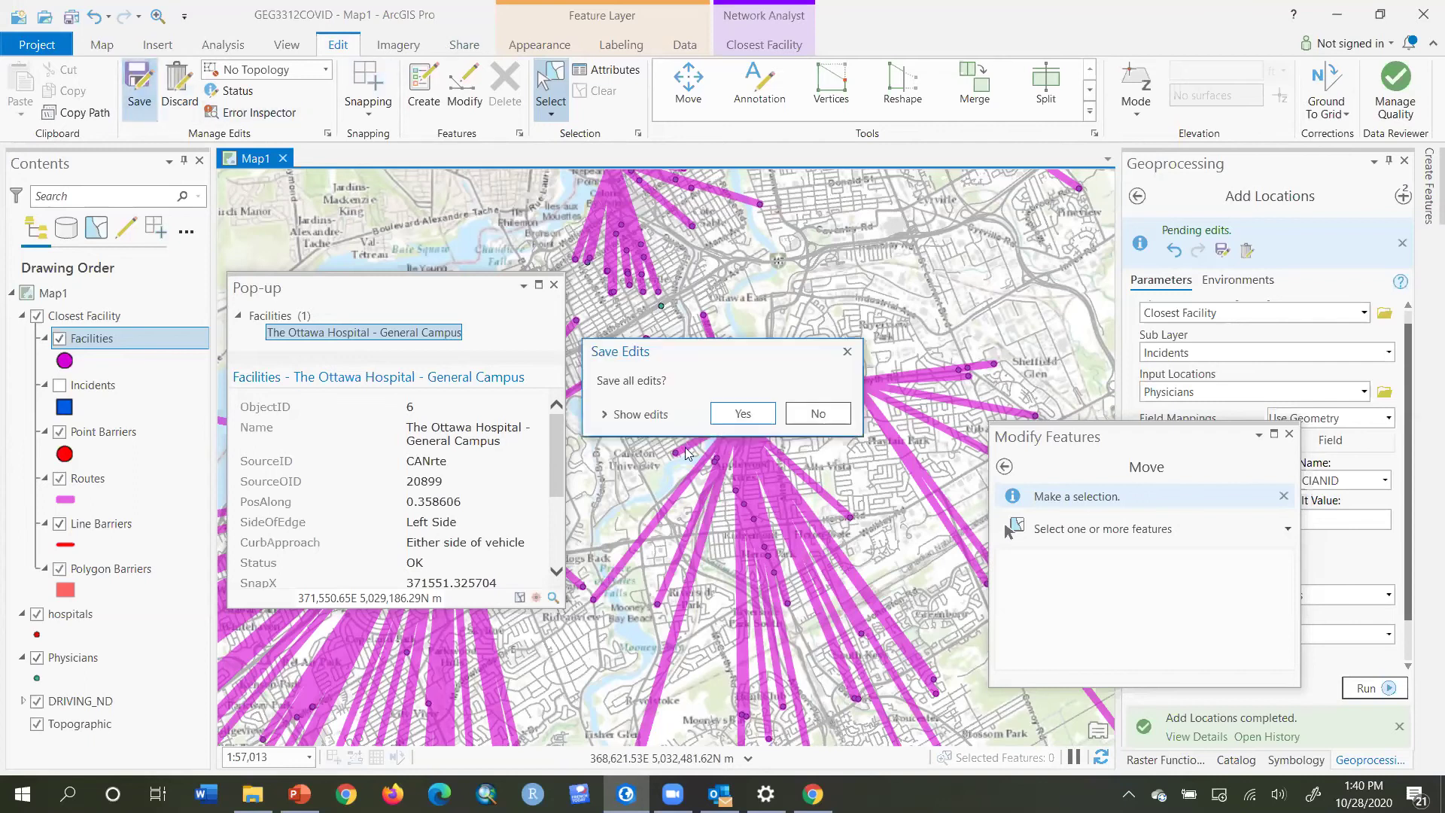
left_click(743, 414)
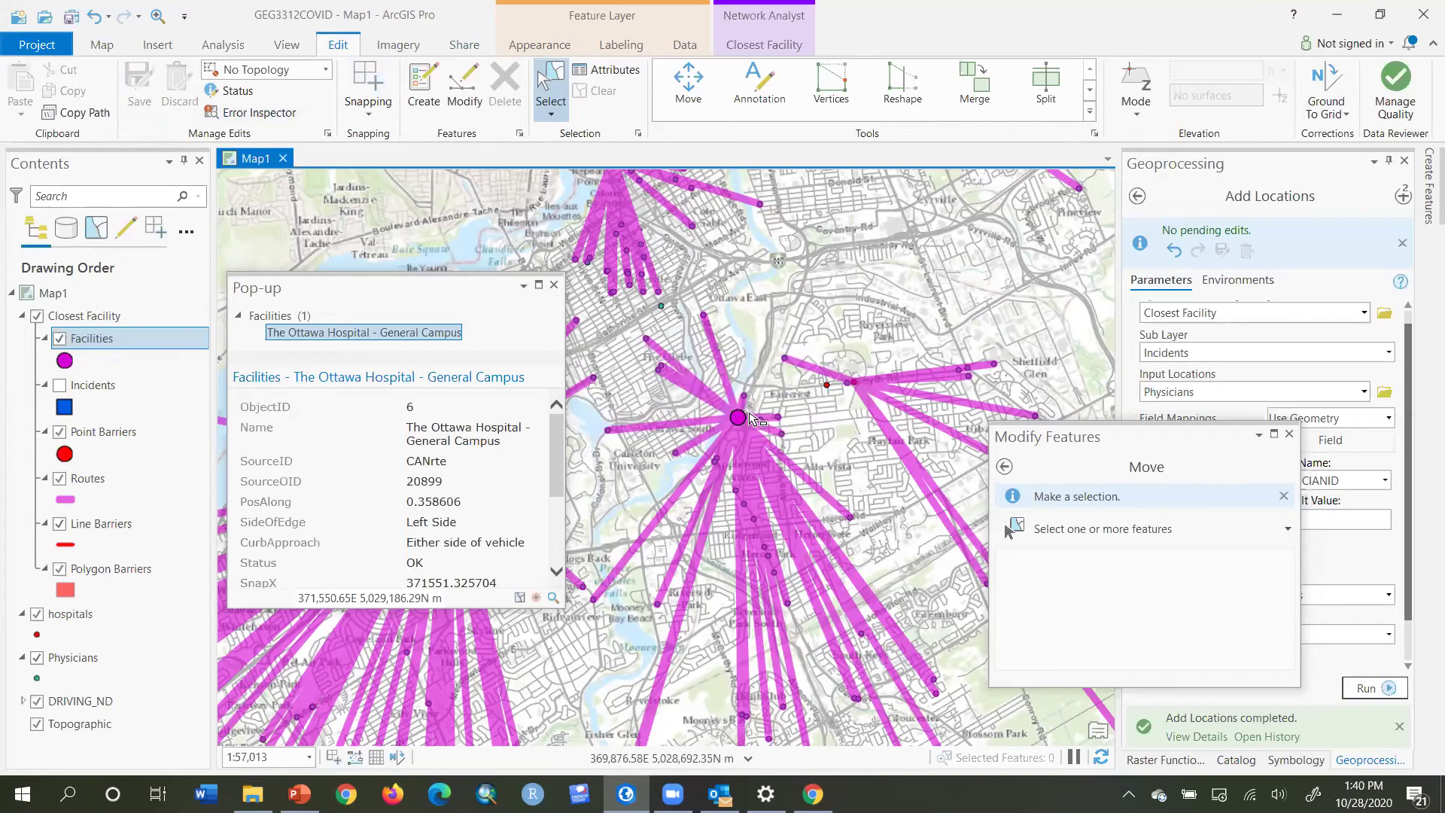
Solve the Closest Facility analysis again without The Ottawa Hospital - General Campus
scroll(755, 412, "down", 5)
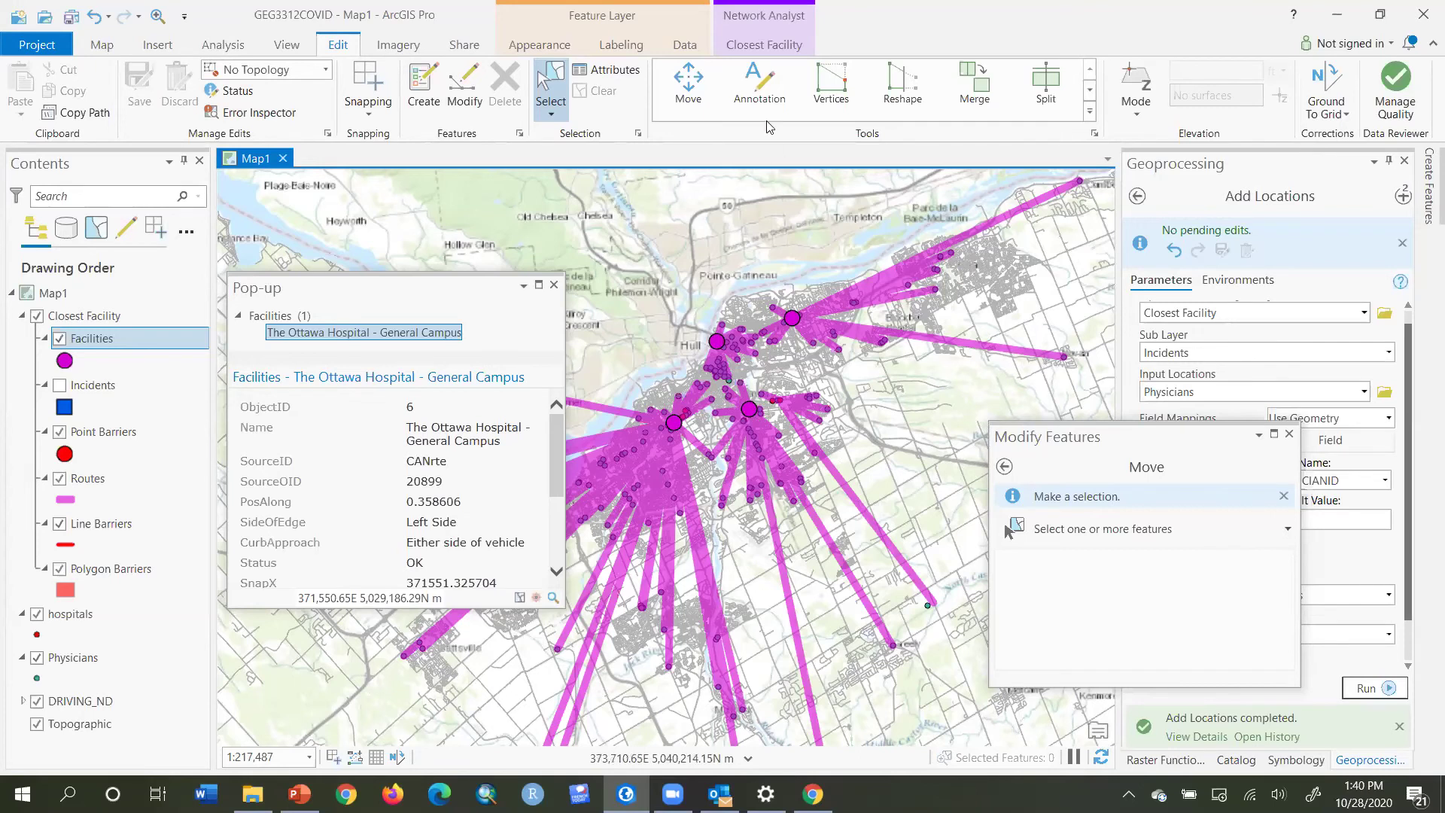
left_click(755, 47)
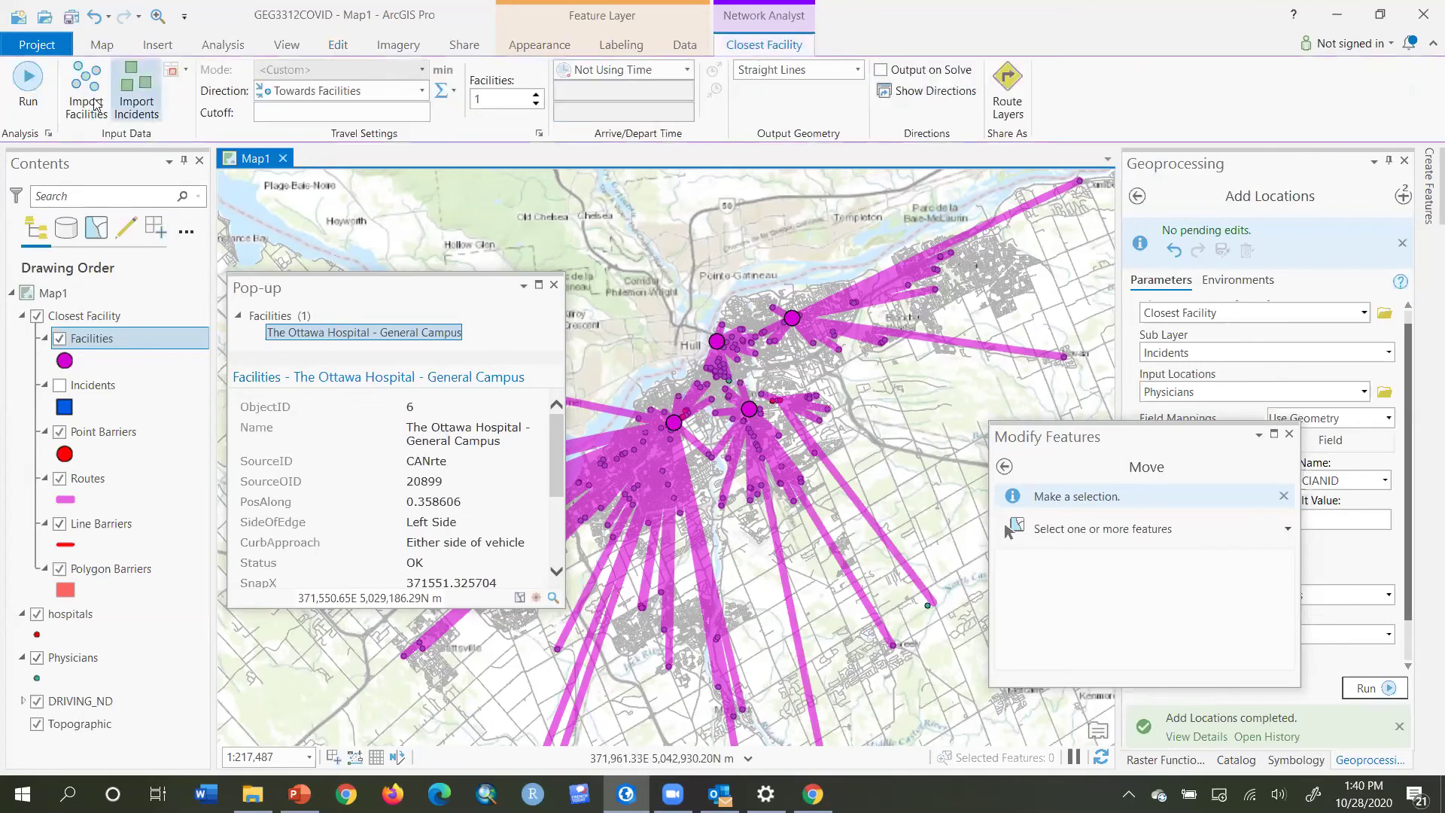
left_click(27, 85)
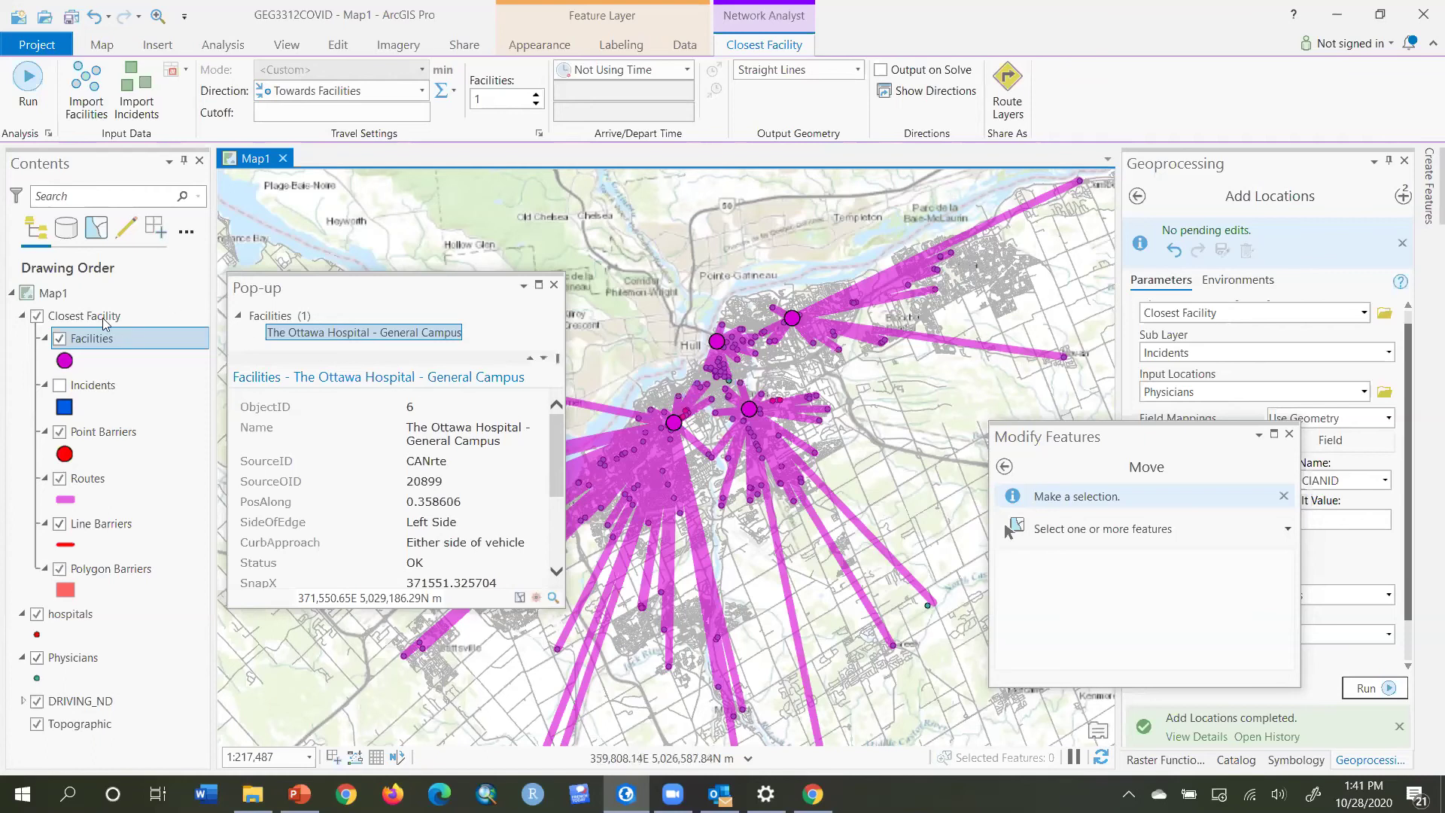
Open the attribute table of the Routes sublayer, widen its Name column, and close the facility pop-up and Modify Features windows covering it
left_click(89, 479)
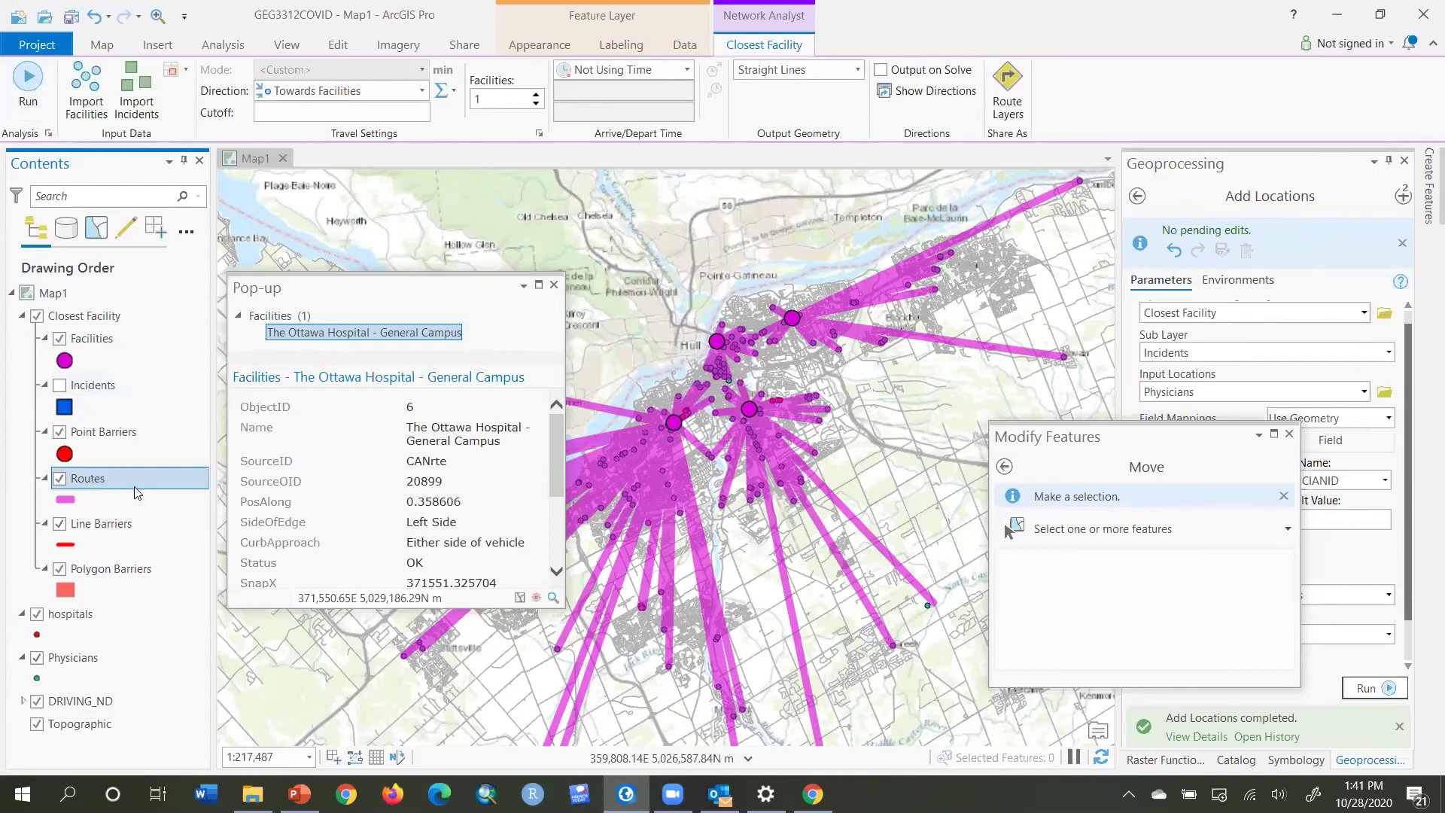
right_click(120, 485)
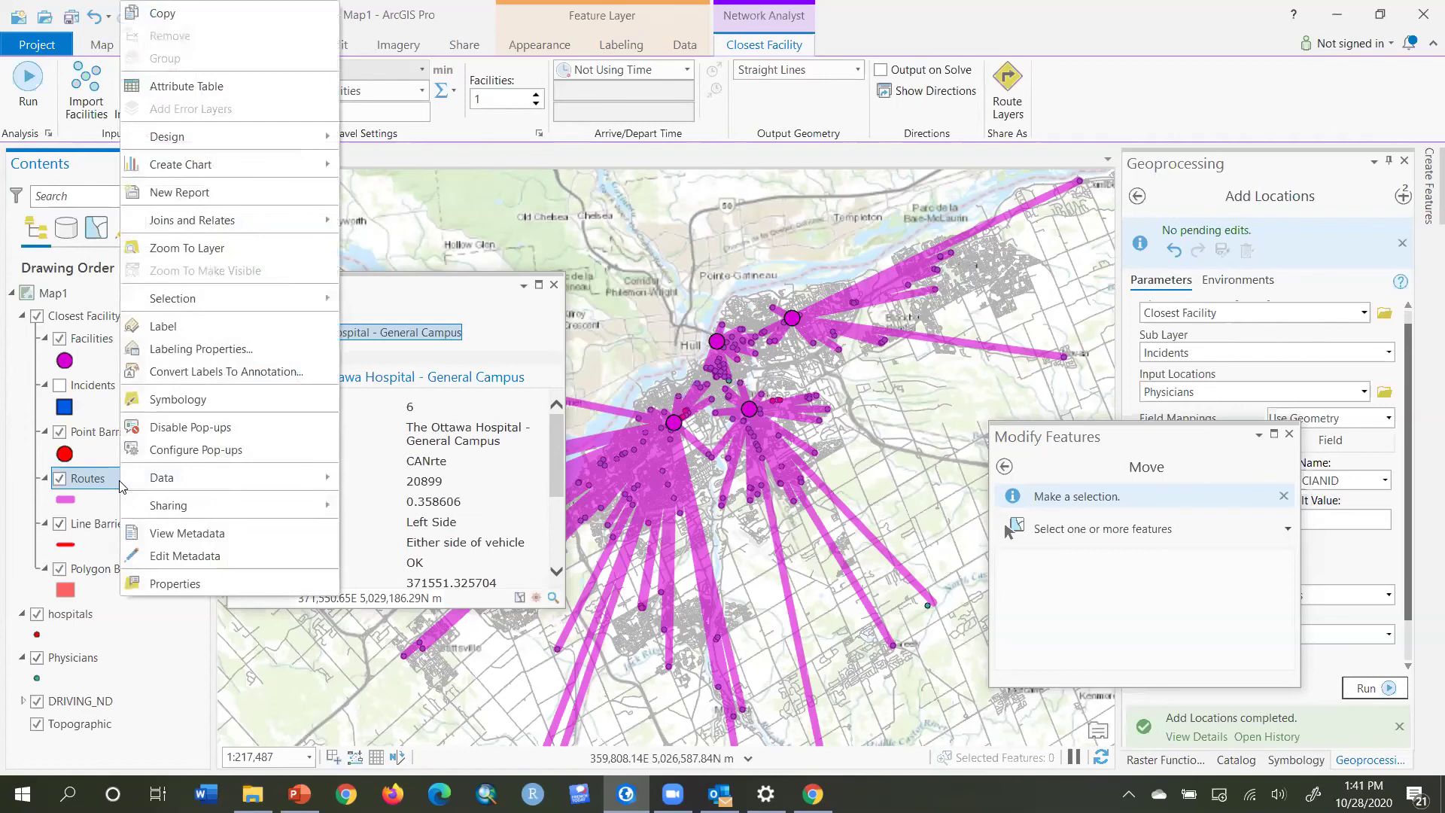
left_click(194, 88)
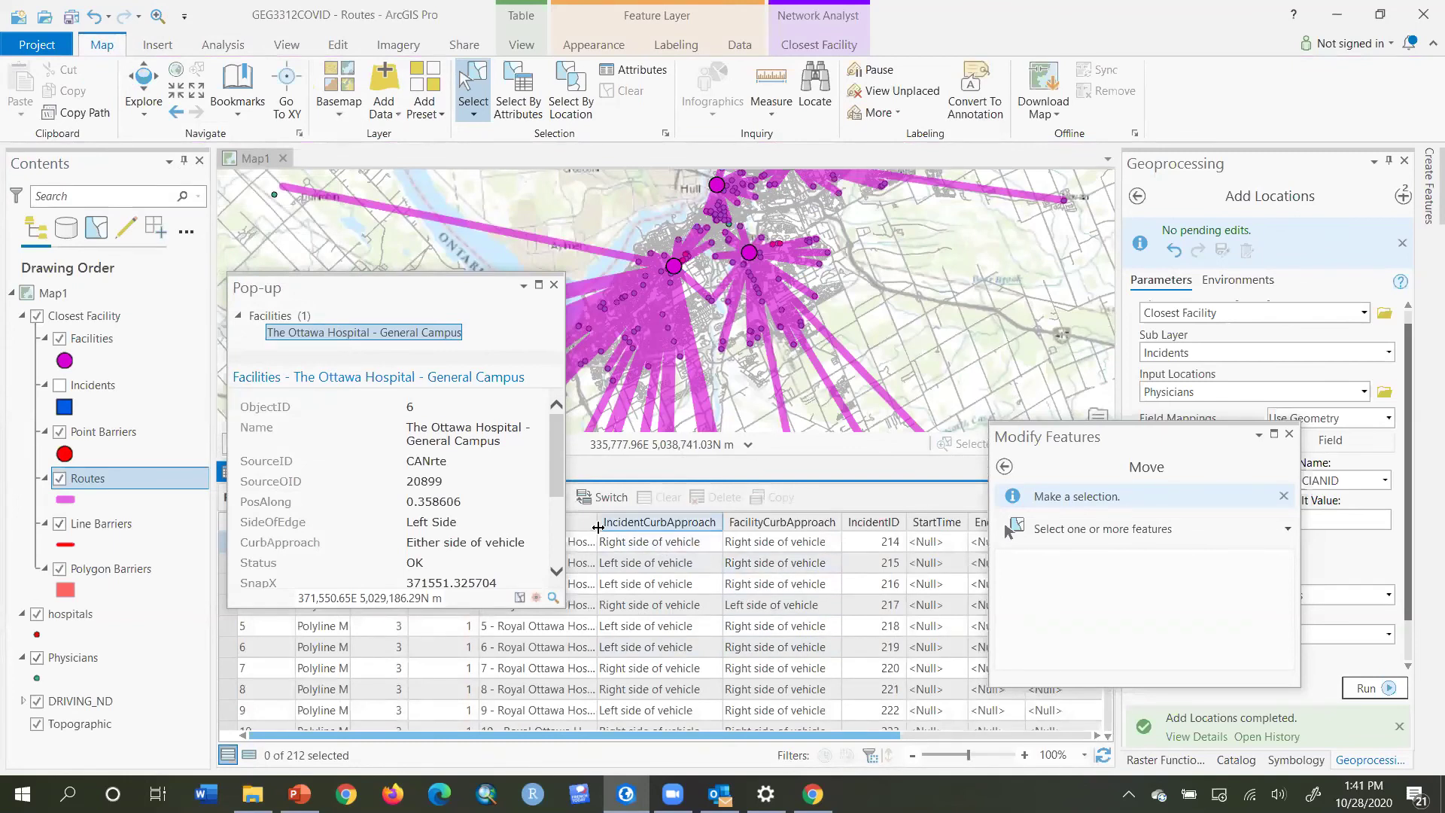
left_click_drag(598, 528, 740, 528)
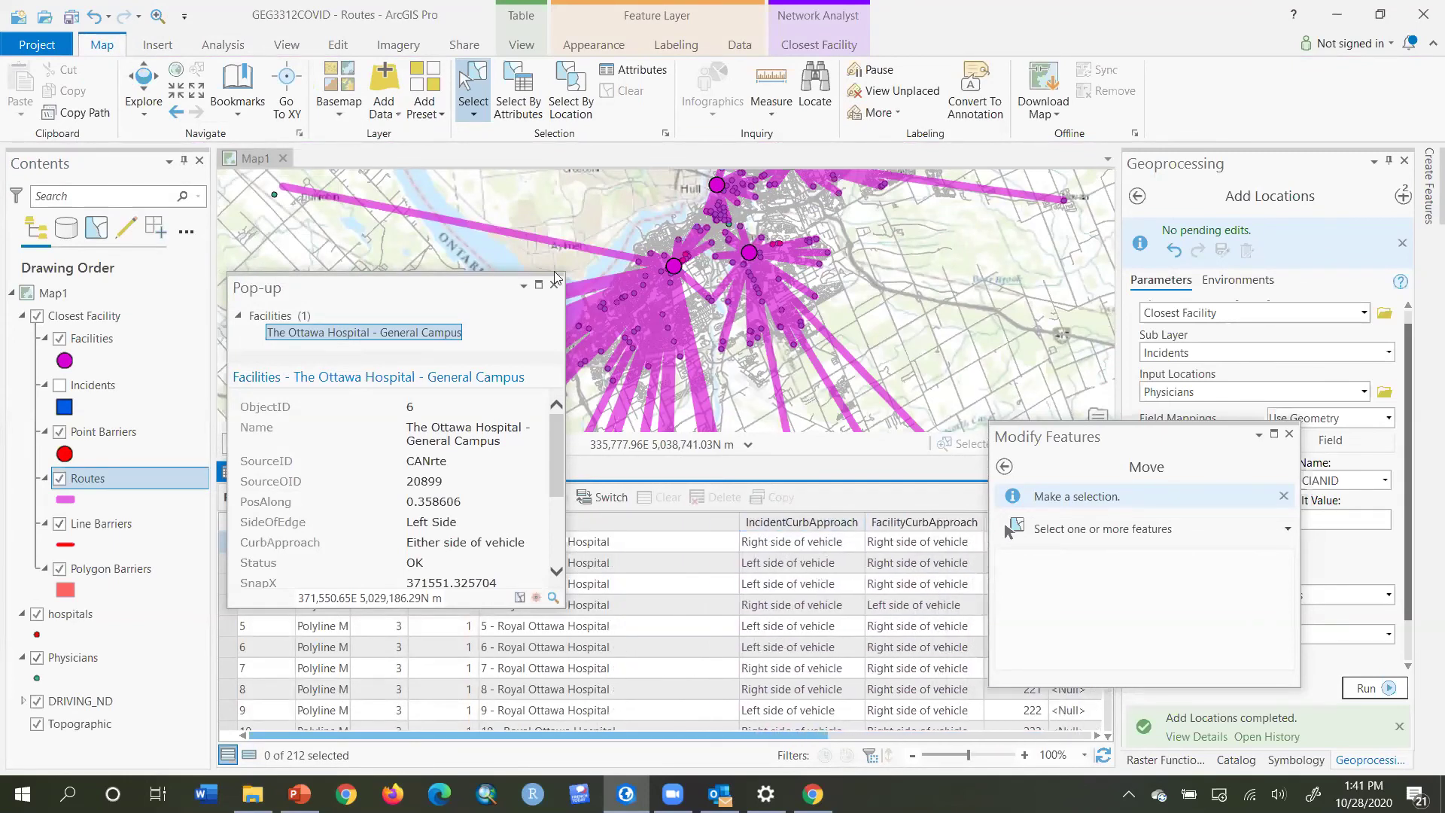
left_click(555, 284)
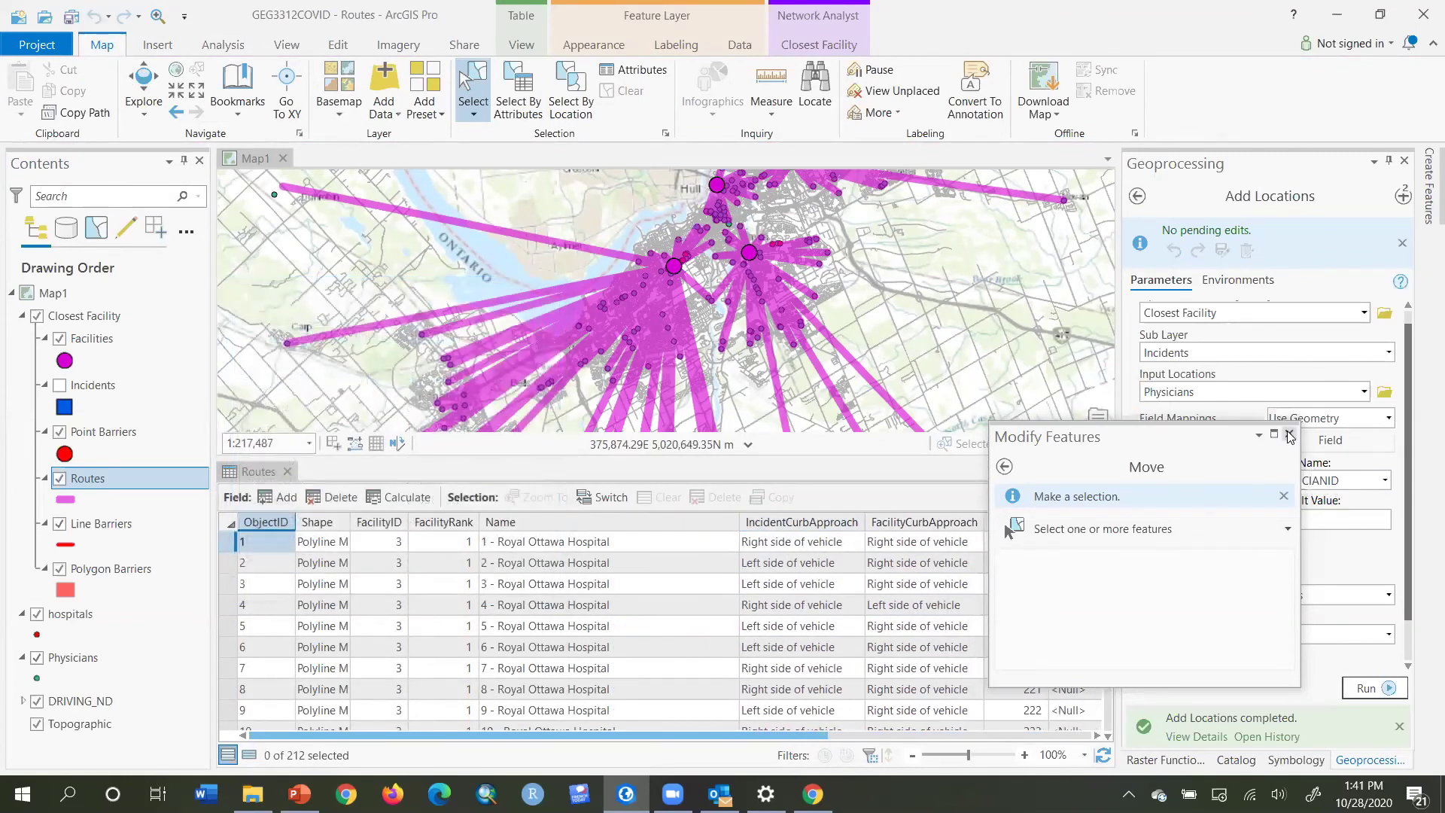
left_click(1290, 437)
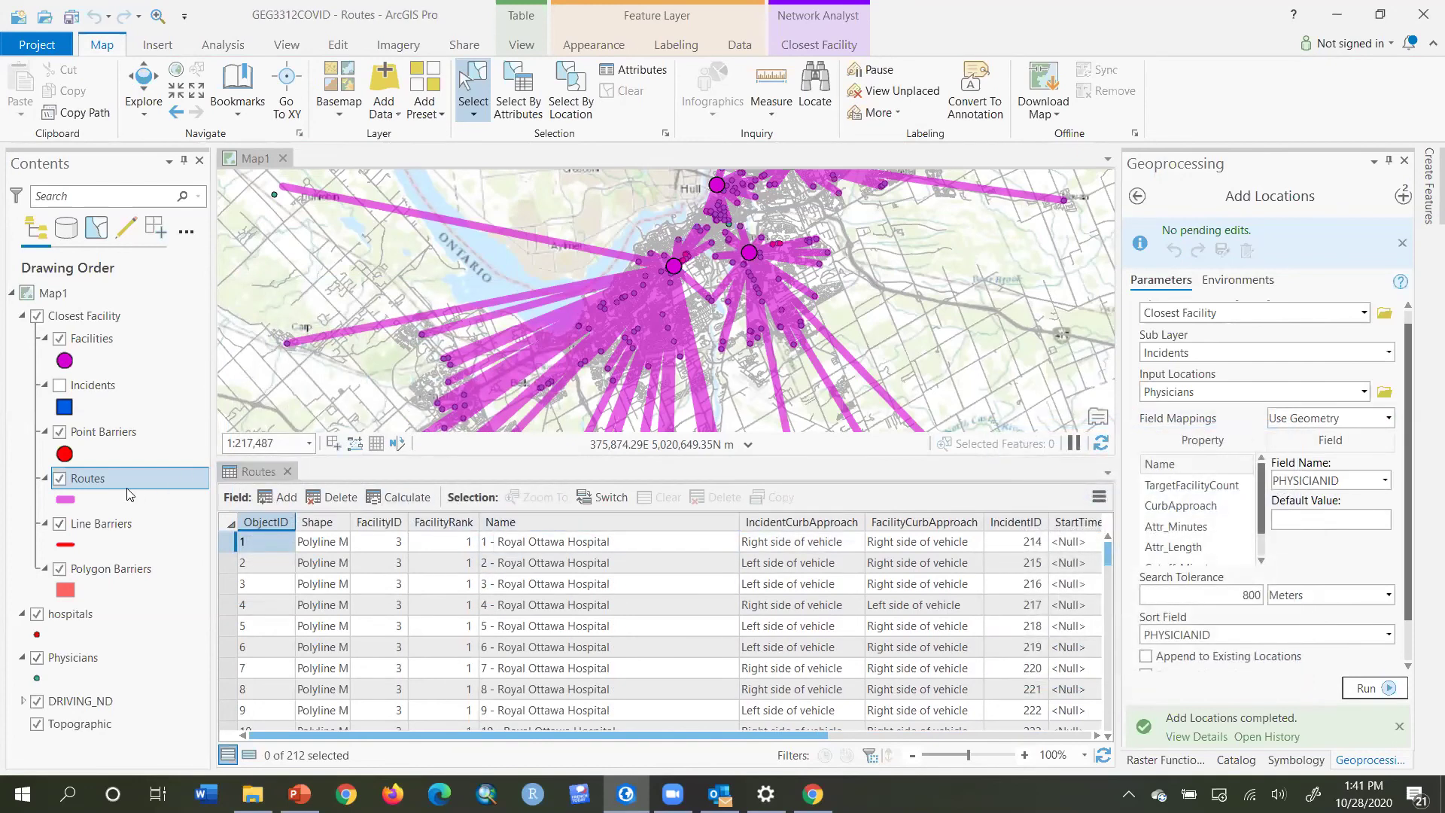
Open the Name value of the first record in the Routes attribute table
left_click(588, 520)
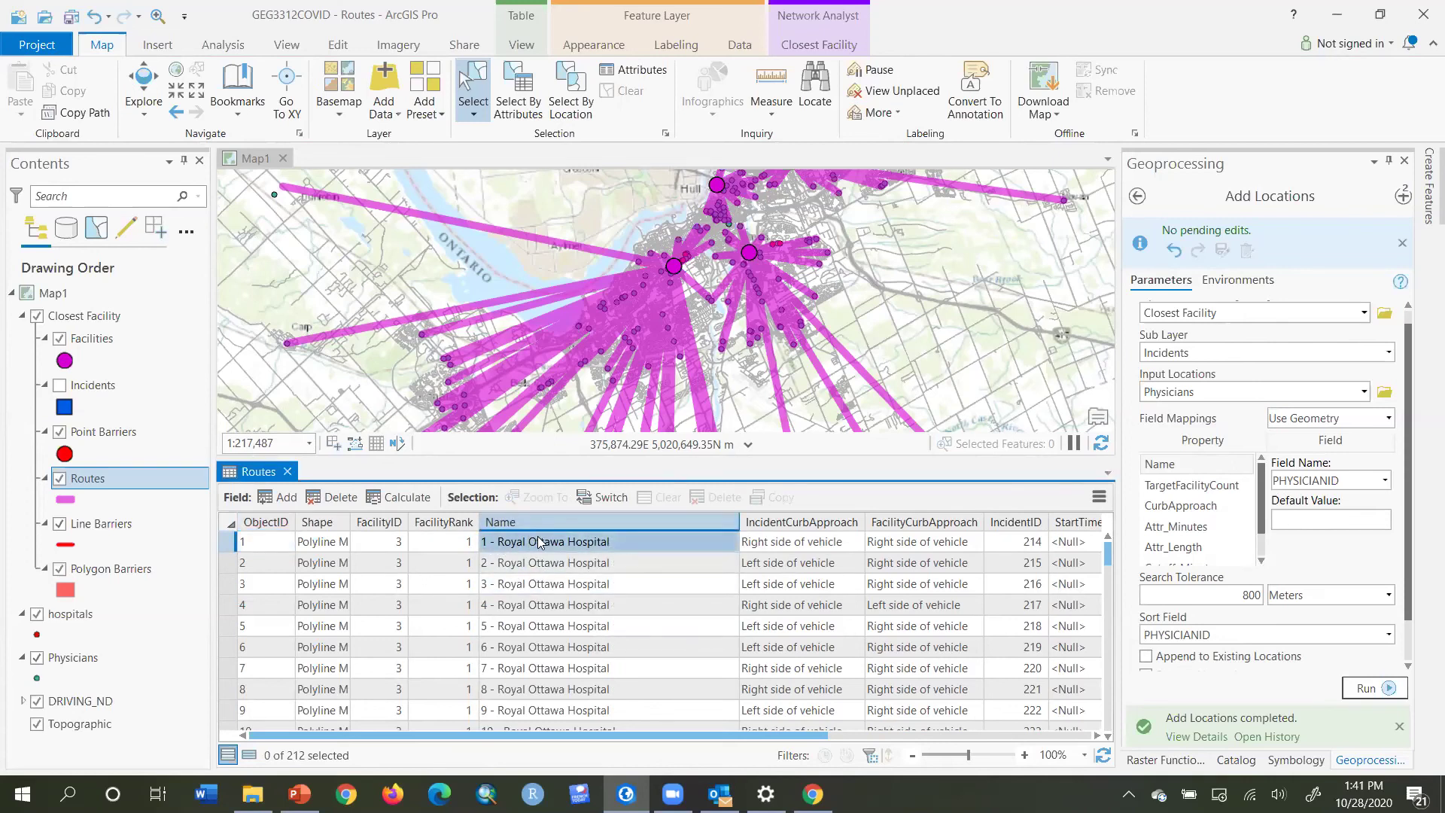
left_click(566, 542)
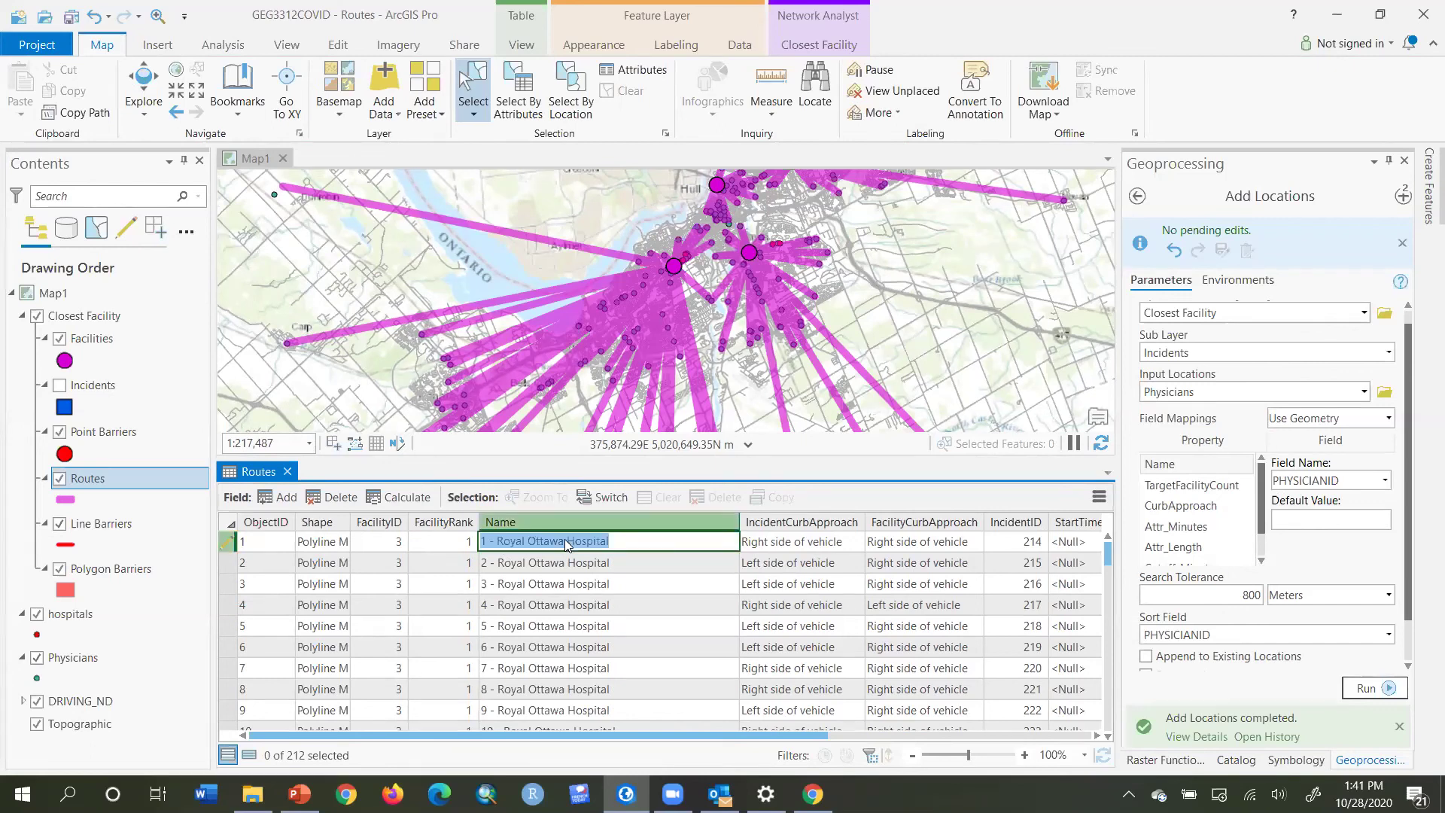